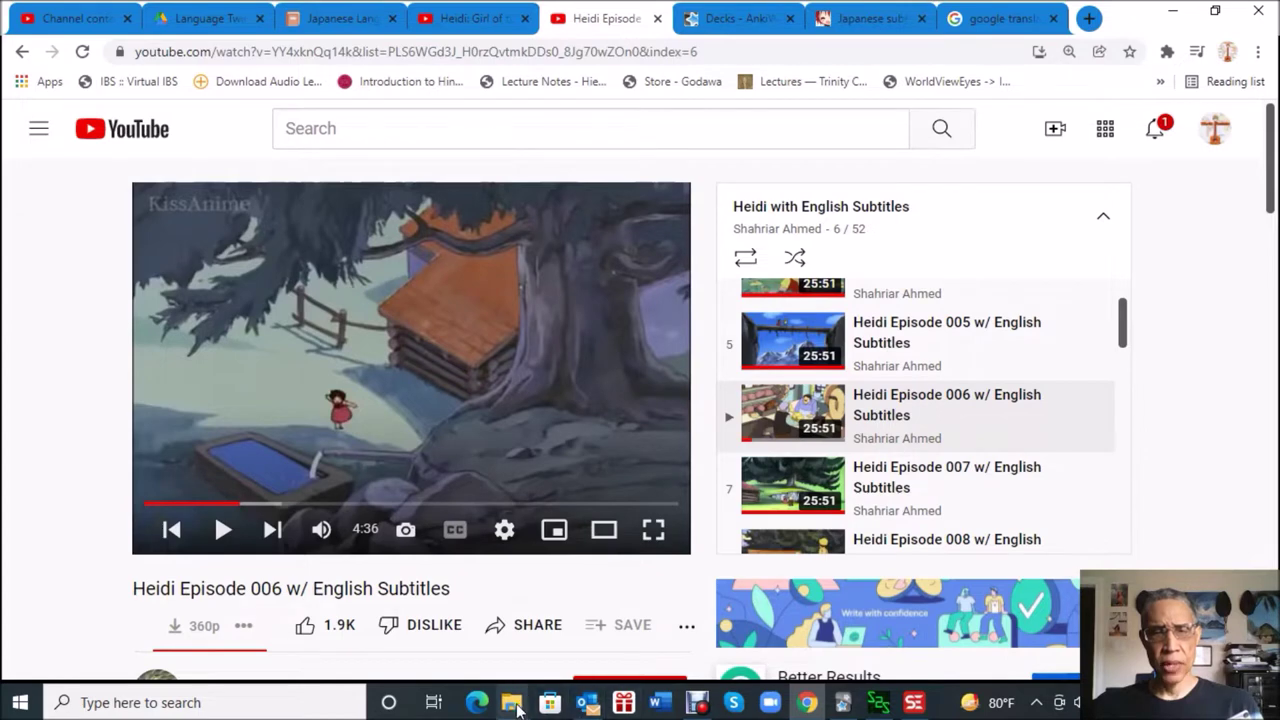
# Check the video and subtitle files in the Heidi Episode 6 folder in File Explorer, then return to Chrome.
pyautogui.moveTo(516, 709)
pyautogui.click(640, 642)
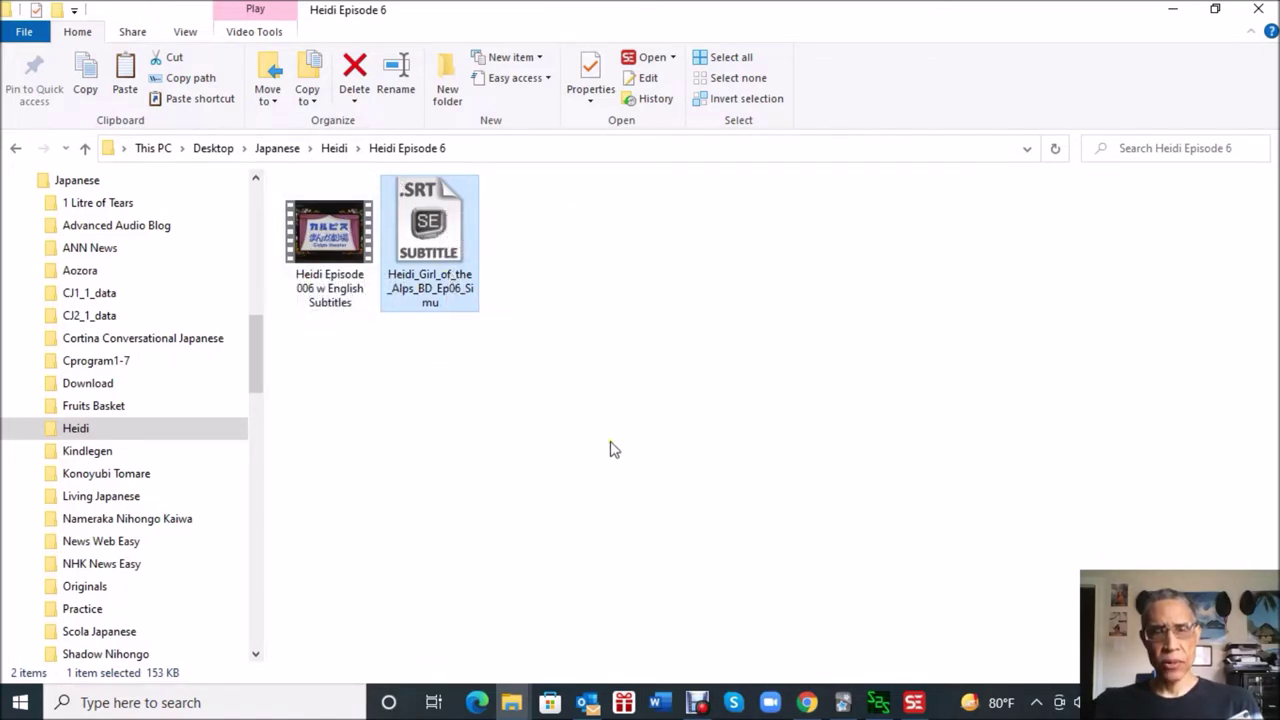
pyautogui.click(806, 702)
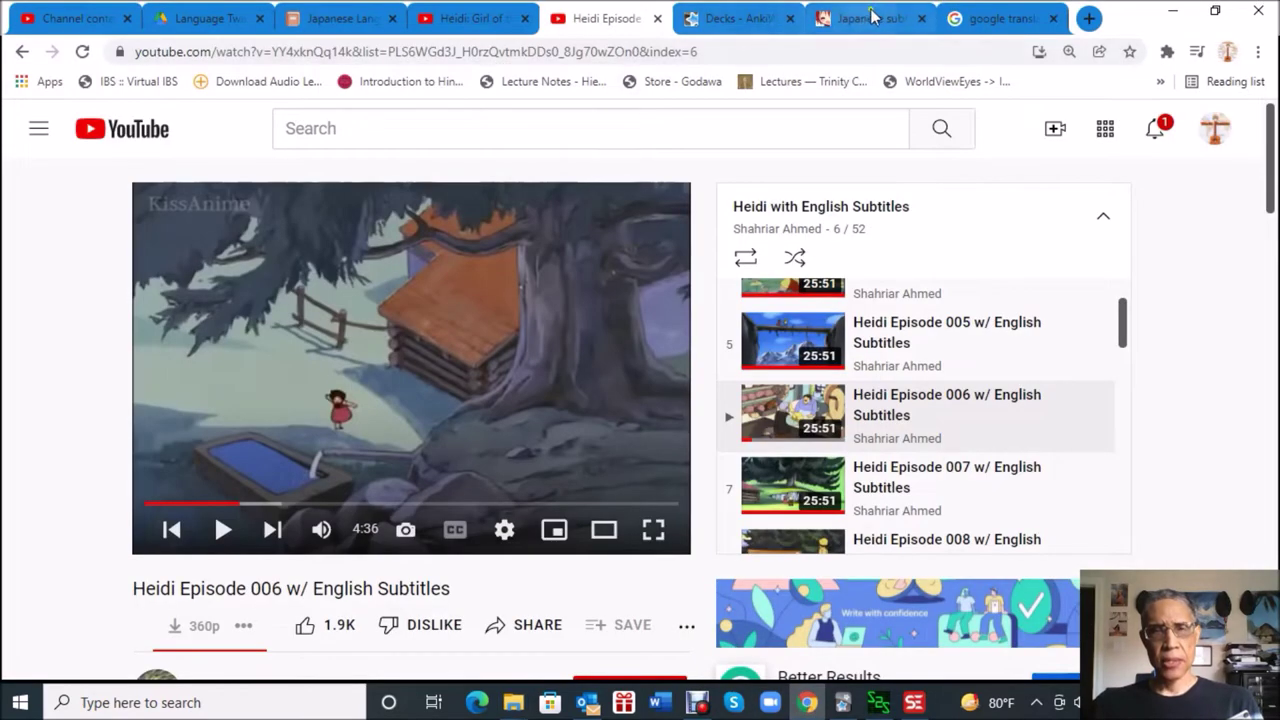
# Browse the list of anime titles on the kitsunekko.net Japanese subtitles page.
pyautogui.click(868, 18)
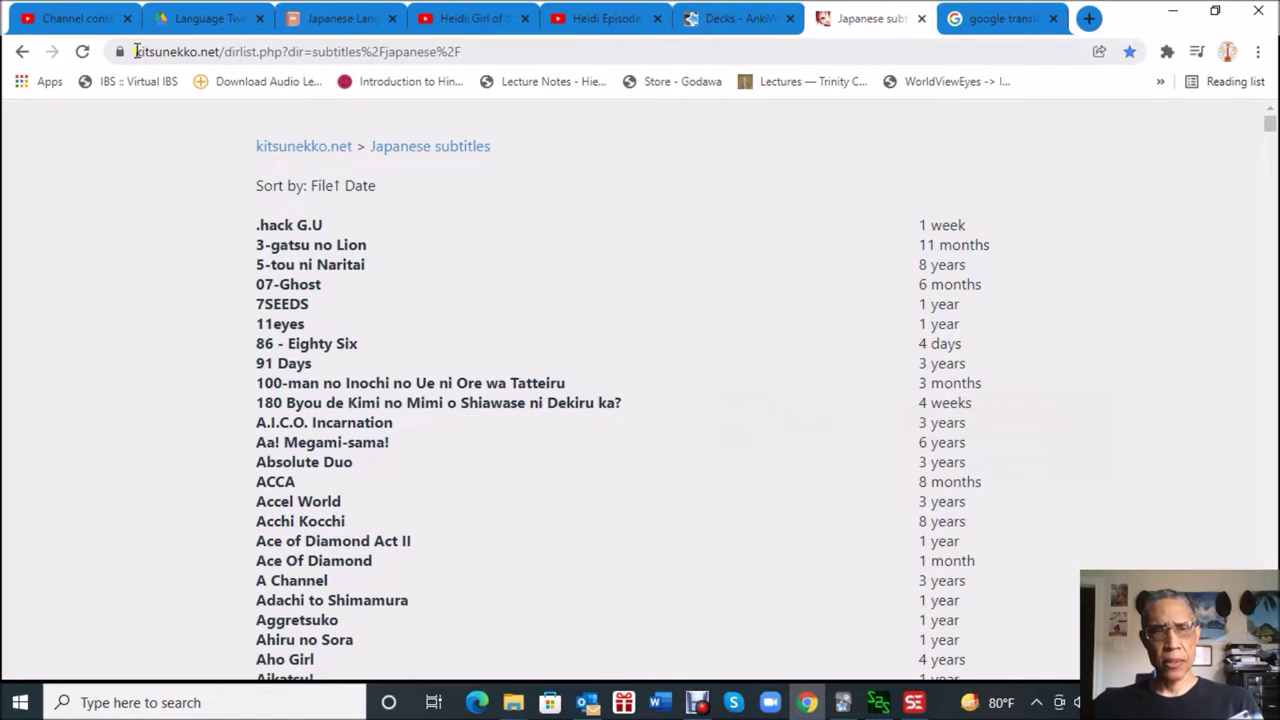
pyautogui.moveTo(136, 51); pyautogui.dragTo(222, 53)
pyautogui.scroll(-15, 340, 370)
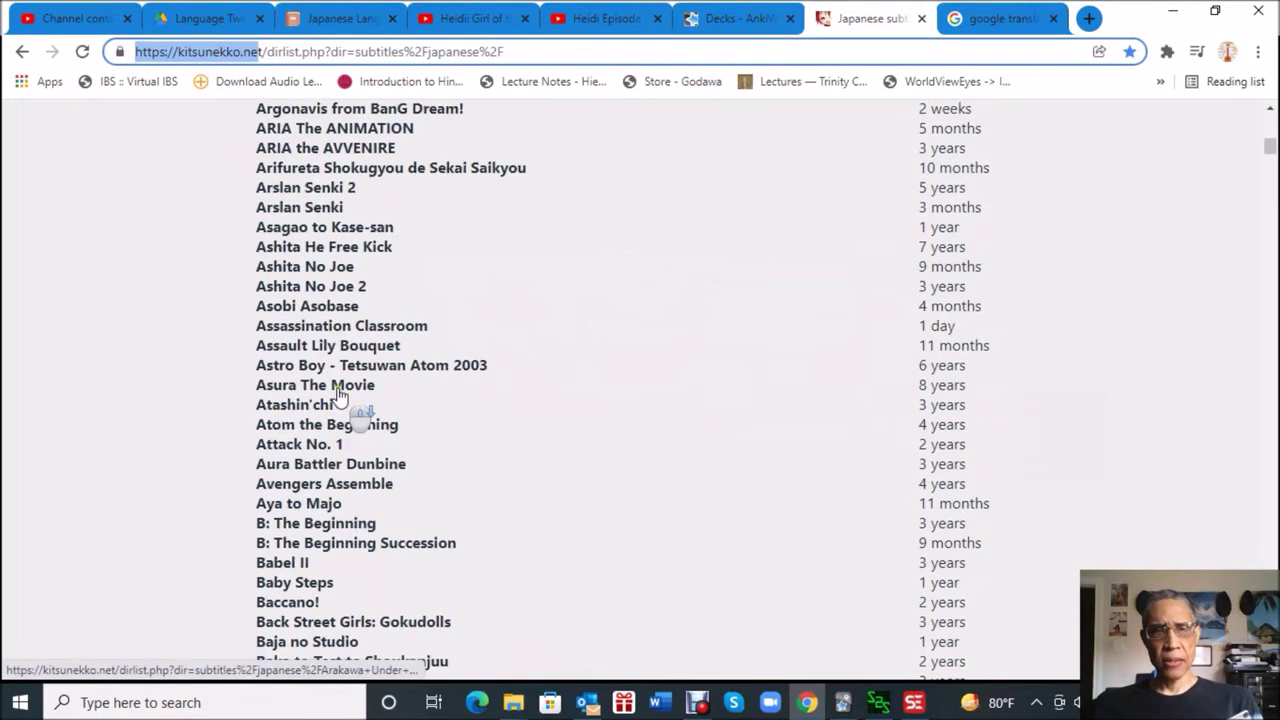
pyautogui.scroll(-20, 340, 395)
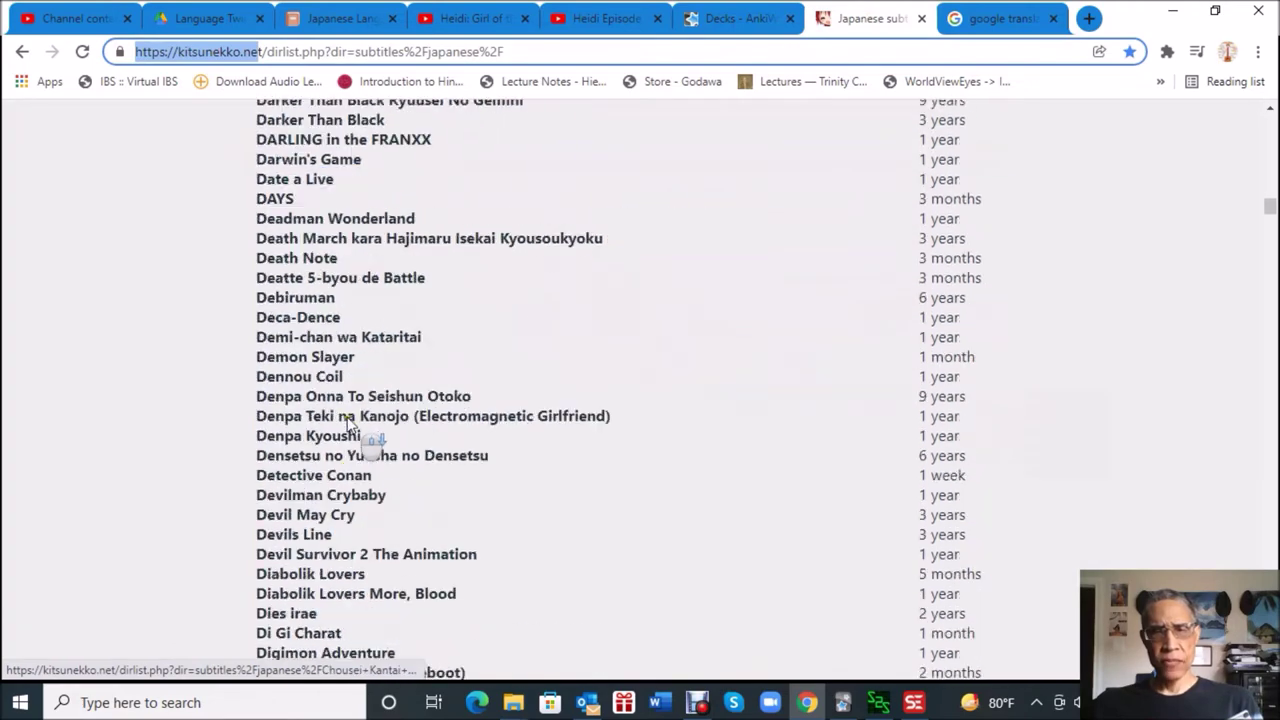
pyautogui.scroll(-1, 348, 423)
pyautogui.scroll(20, 350, 420)
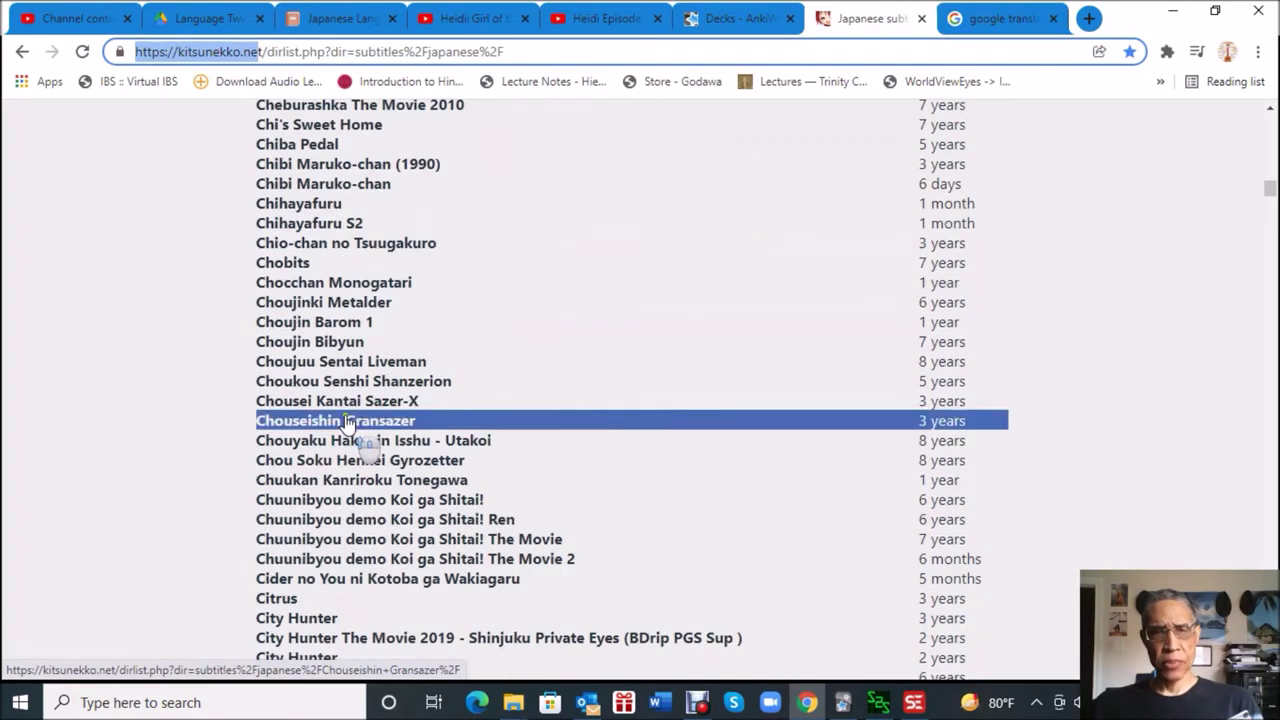
pyautogui.scroll(20, 358, 415)
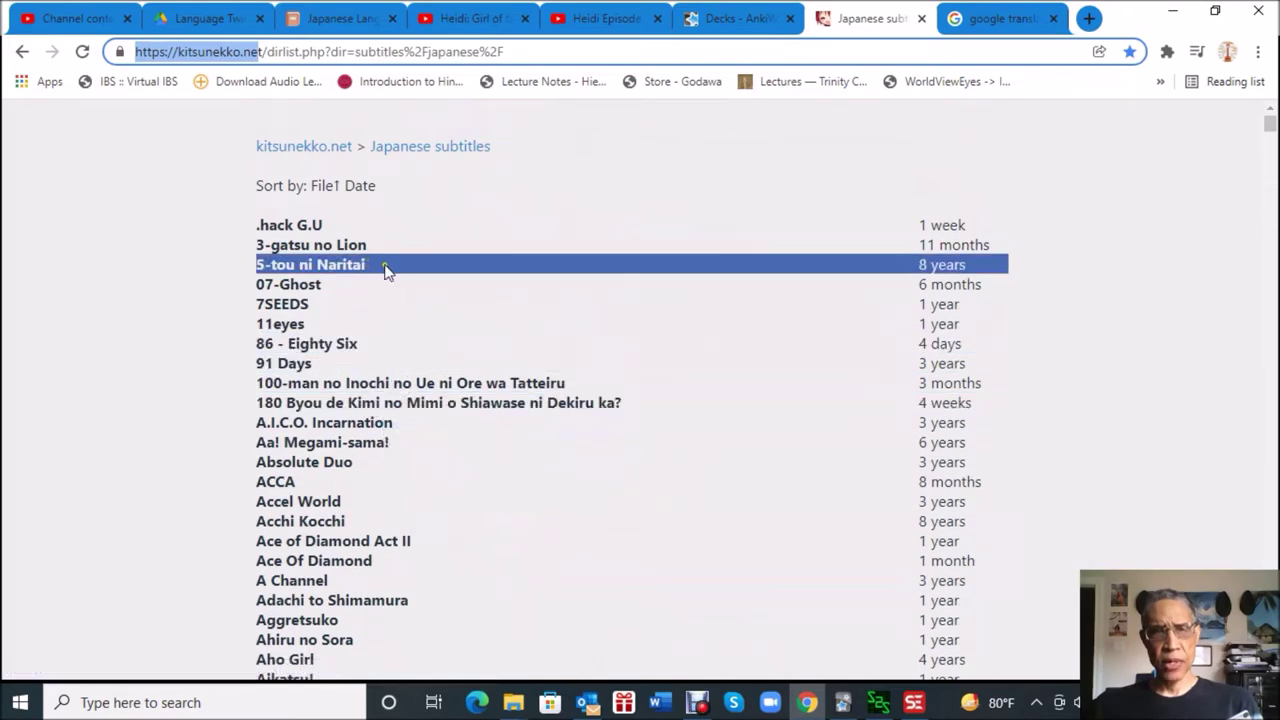
pyautogui.scroll(-20, 544, 344)
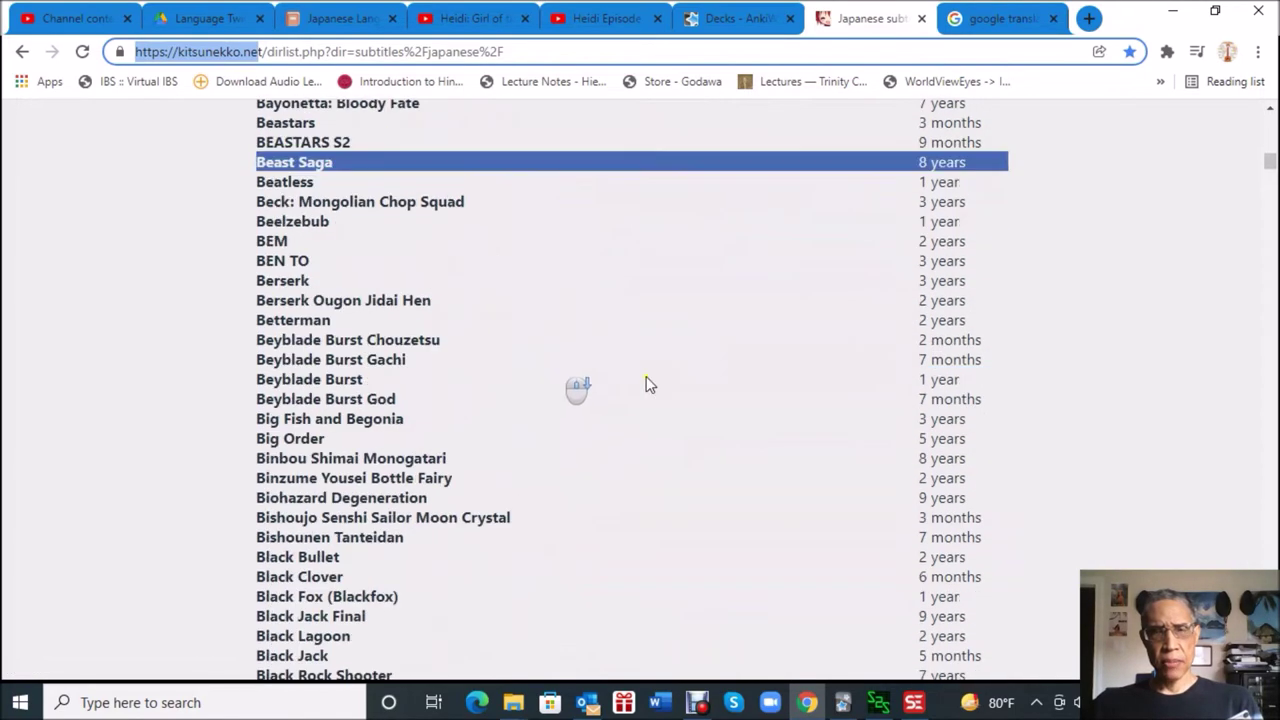
# Find Heidi, Girl Of The Alps in the Japanese subtitles list and open its page of episode files.
pyautogui.moveTo(1272, 172); pyautogui.dragTo(1272, 288)
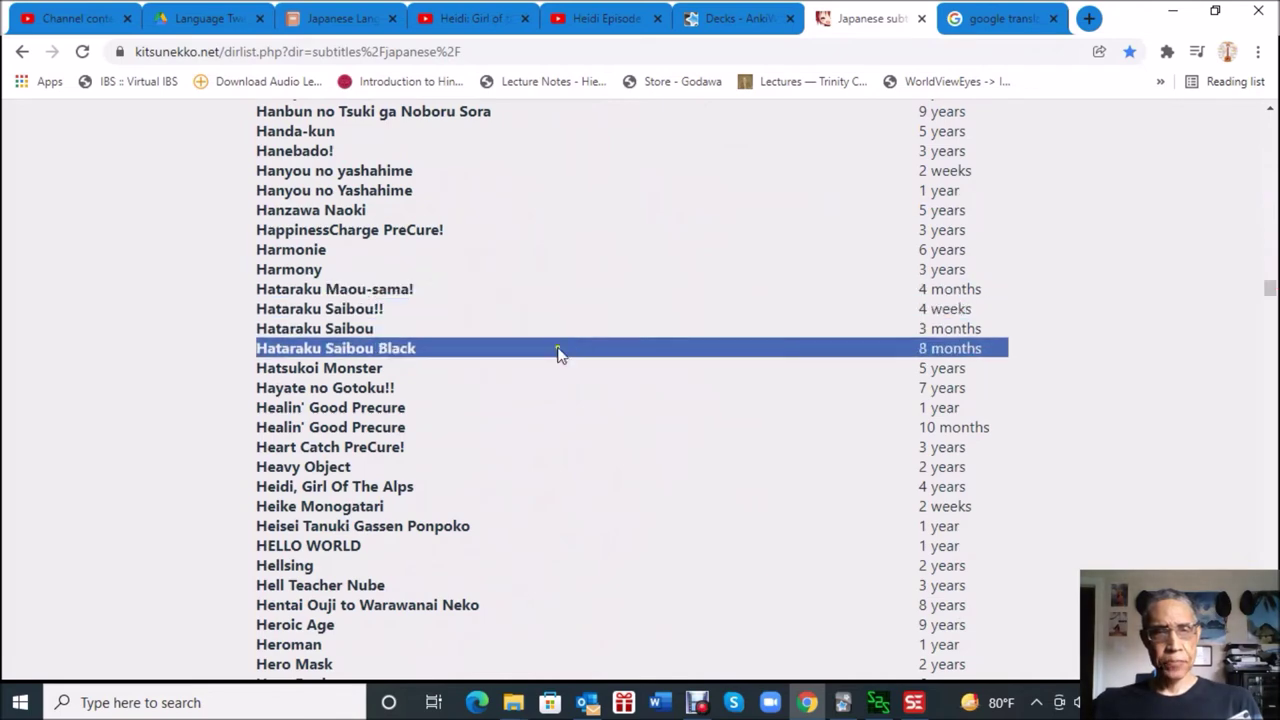
pyautogui.scroll(-1, 565, 350)
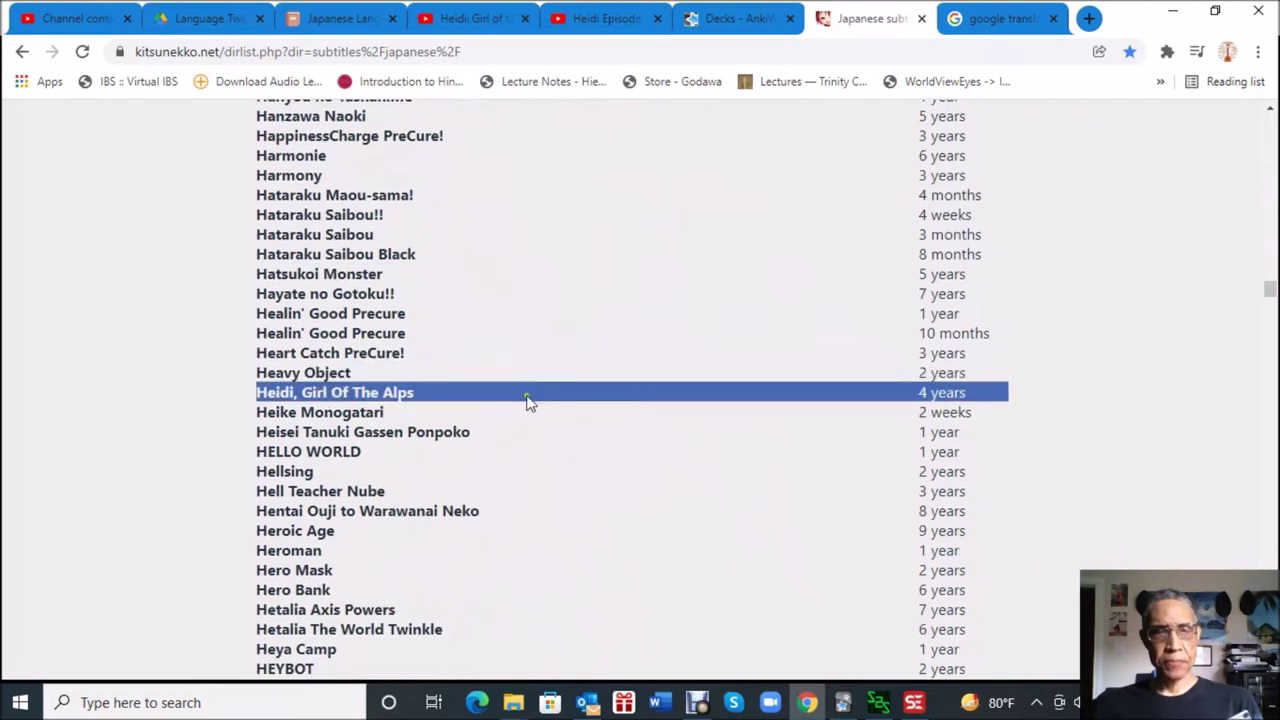
pyautogui.click(397, 396)
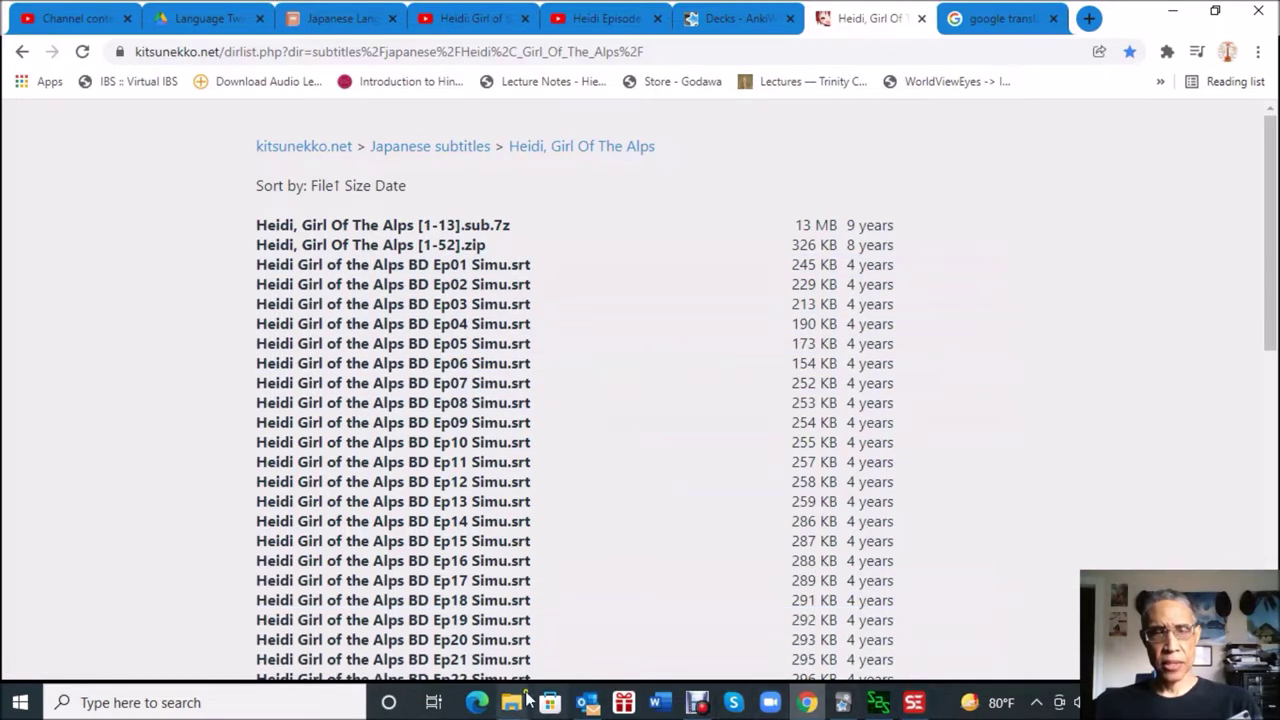
# Bring up the Heidi Episode 6 folder in File Explorer and switch to subs2srs.
pyautogui.moveTo(512, 700)
pyautogui.click(640, 652)
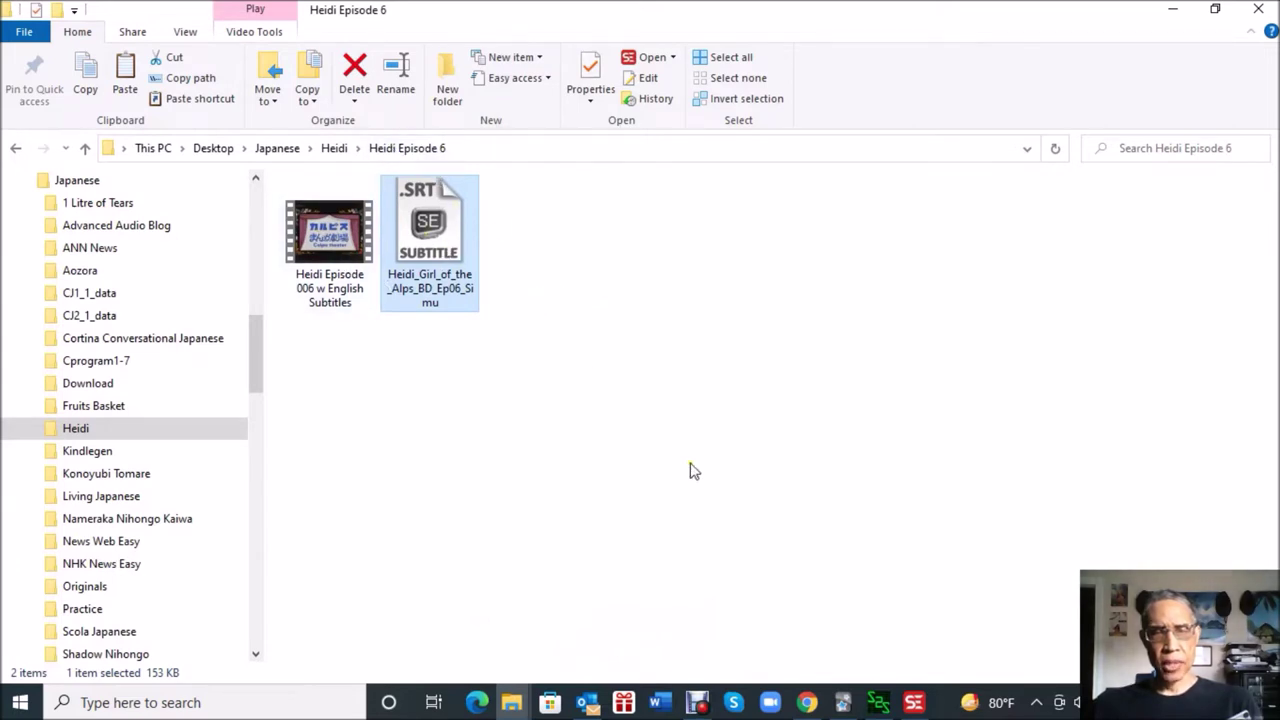
pyautogui.click(876, 704)
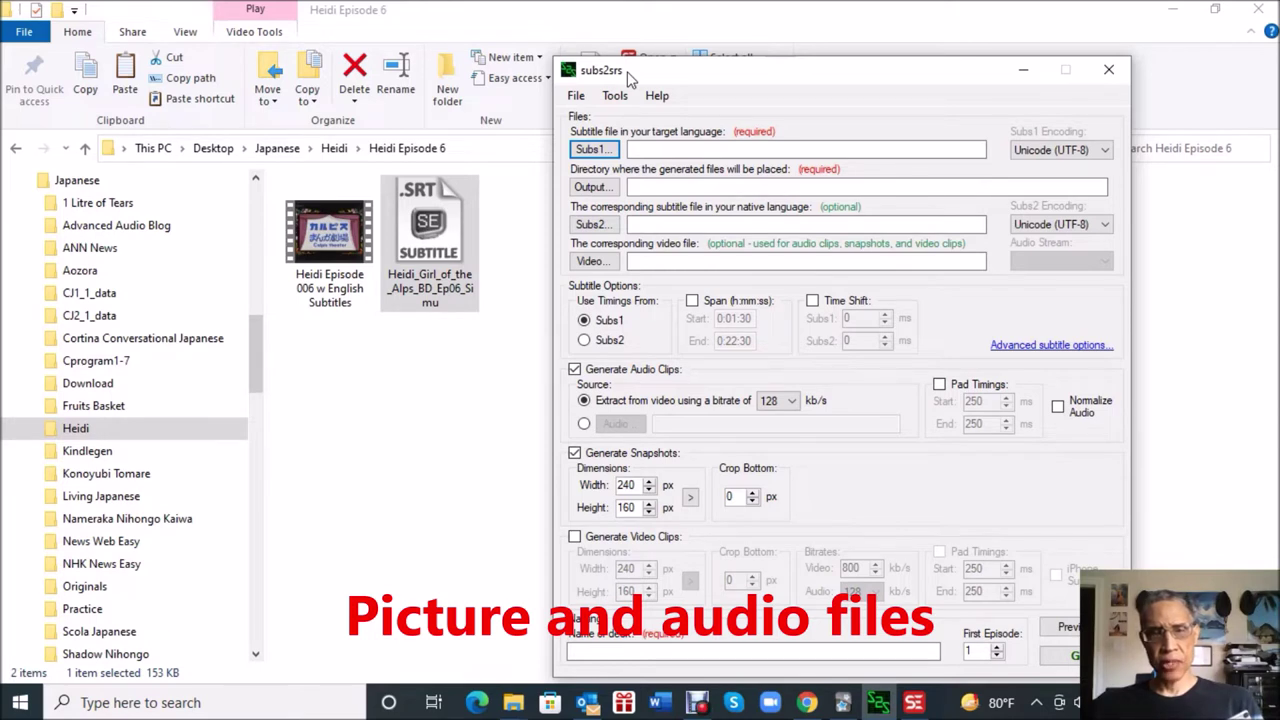
# Load Heidi_Girl_of_the_Alps_BD_Ep06_Simu from the Heidi Episode 6 folder as the target-language subtitle file.
pyautogui.click(592, 149)
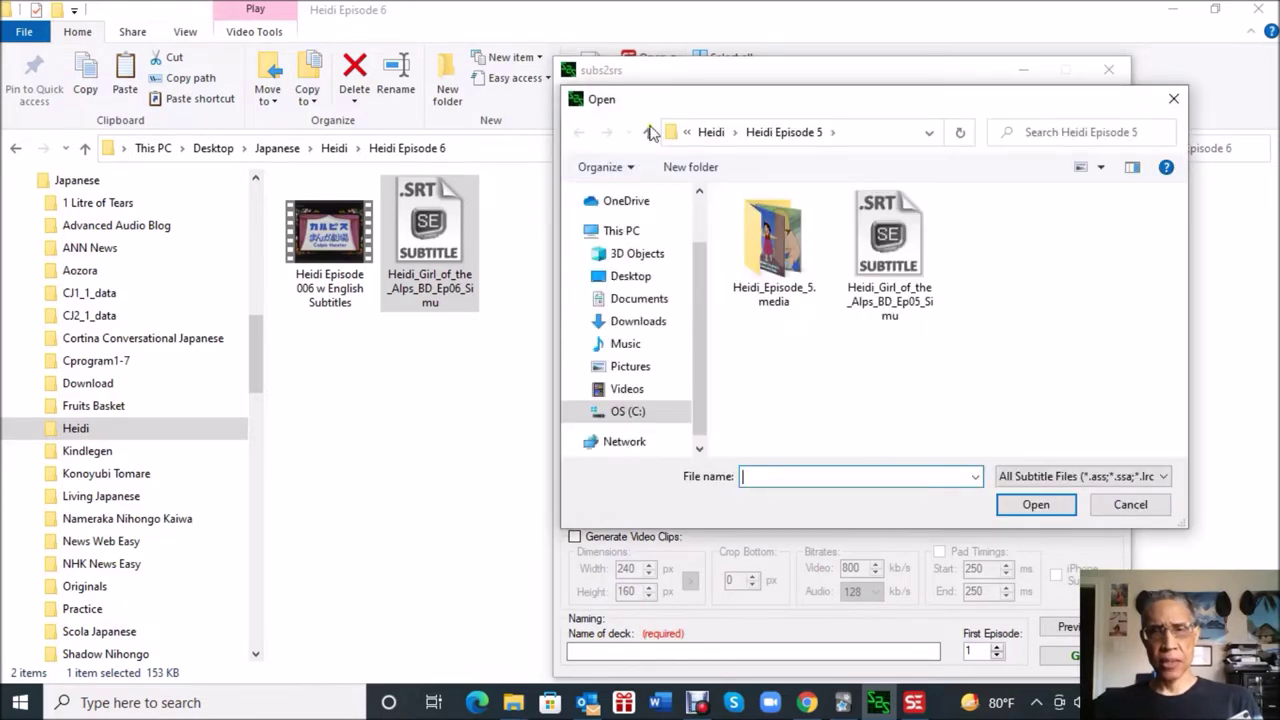
pyautogui.click(712, 132)
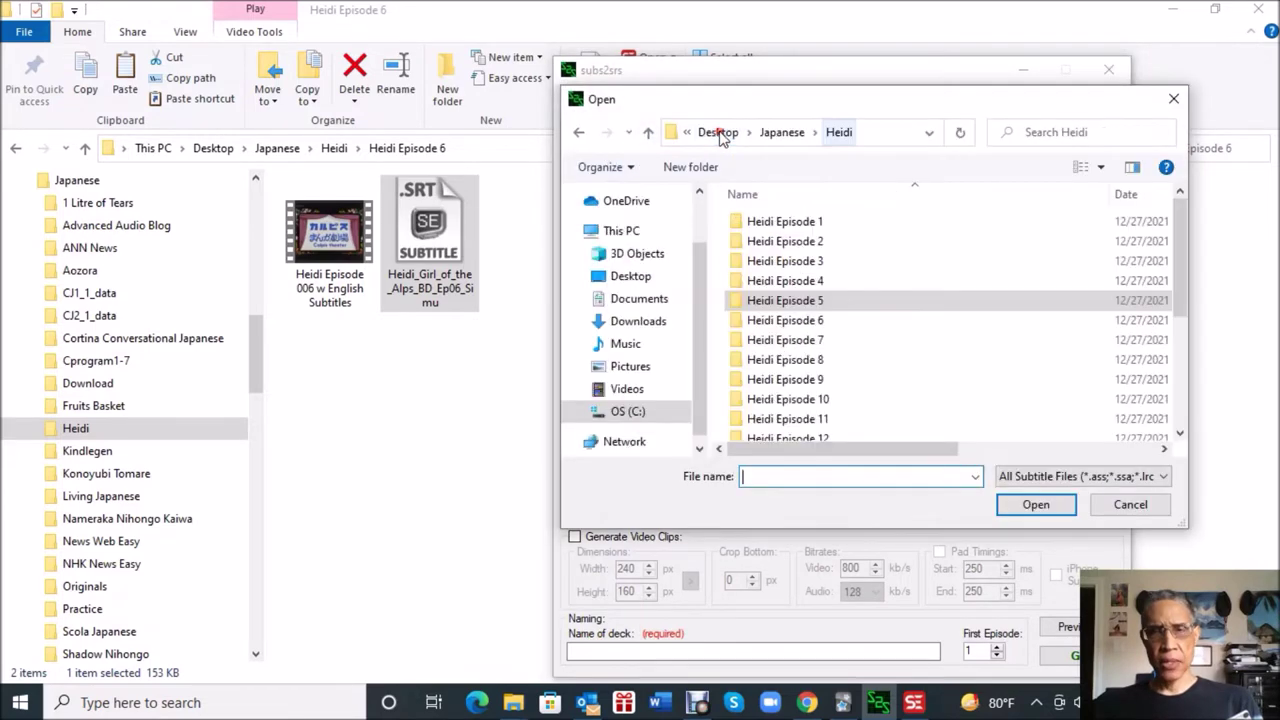
pyautogui.doubleClick(788, 322)
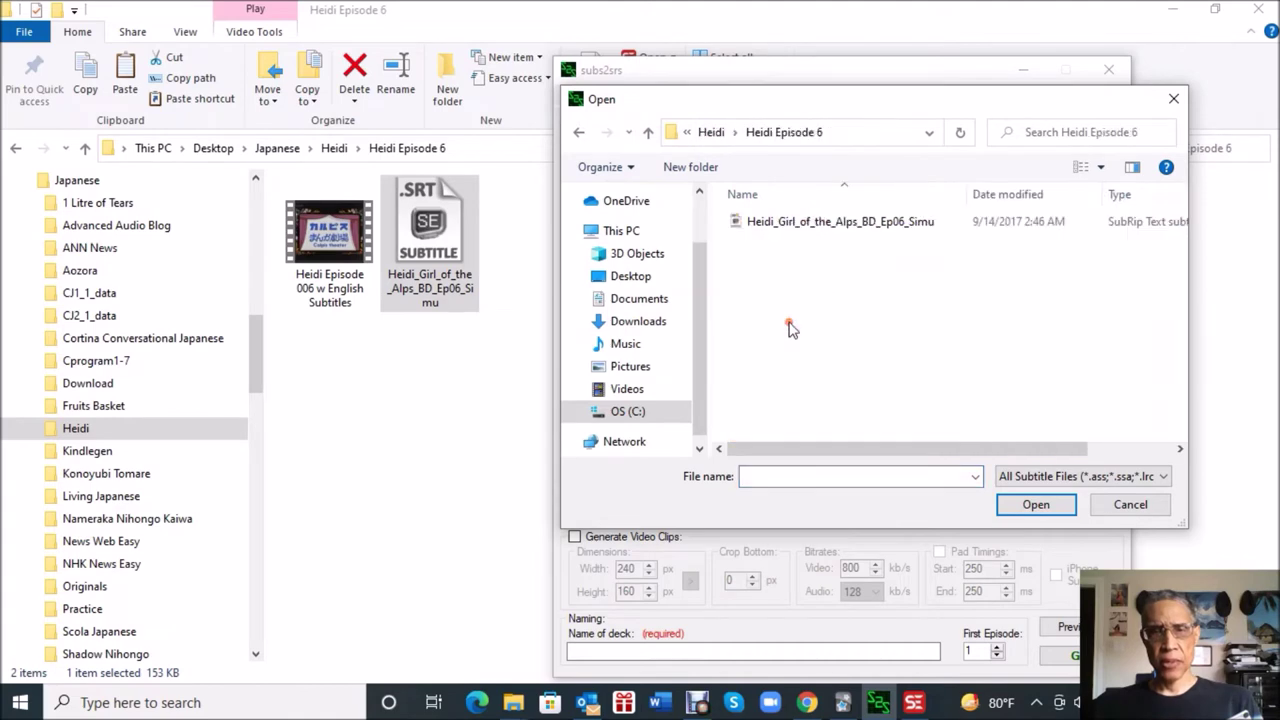
pyautogui.click(827, 236)
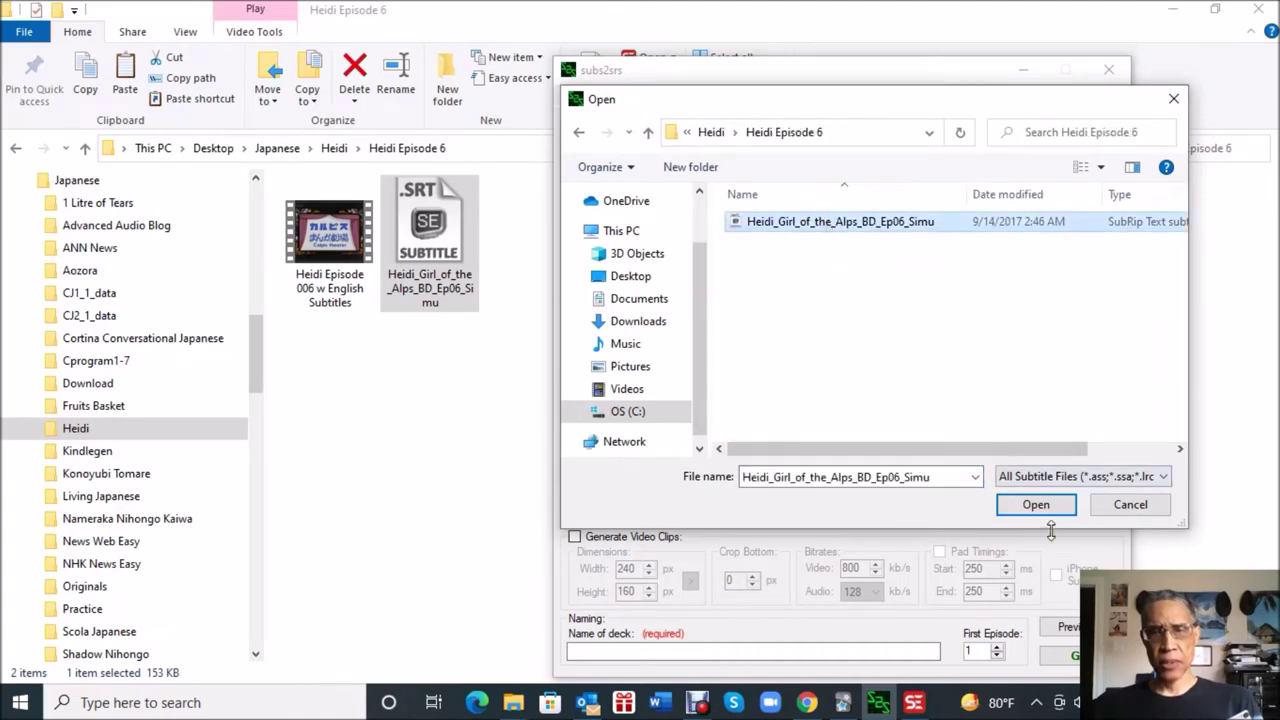
pyautogui.click(1034, 506)
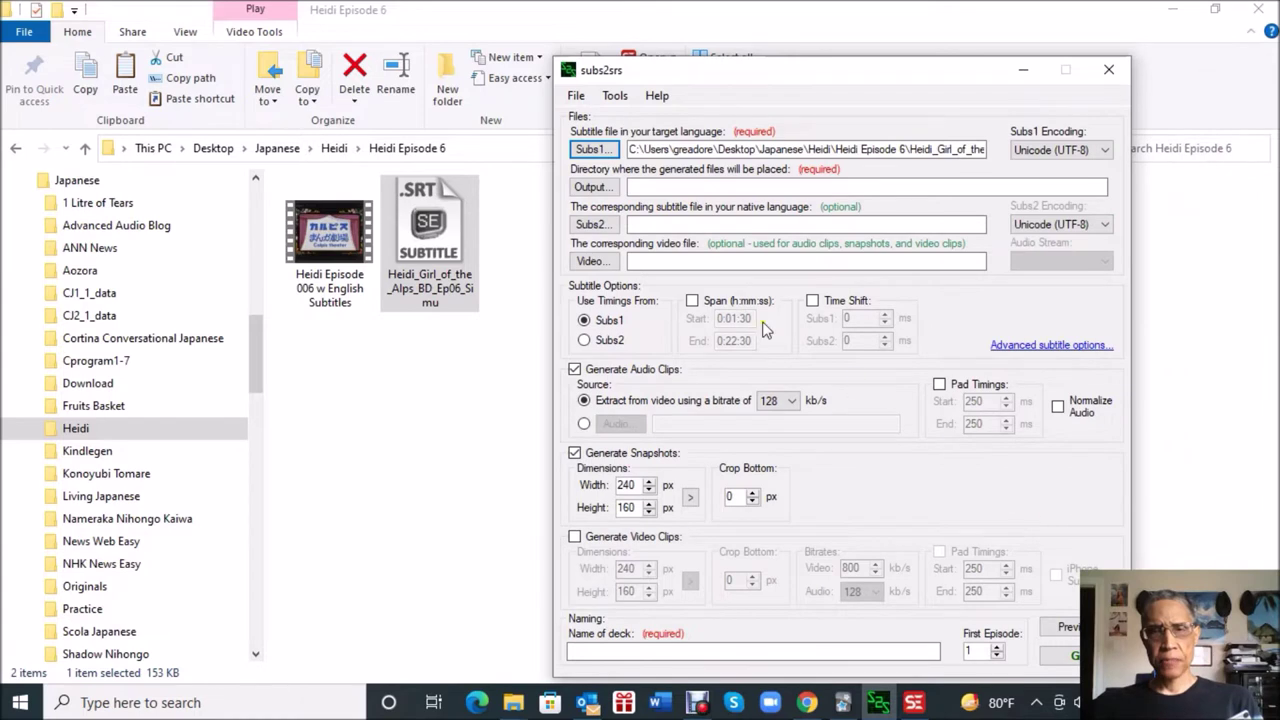
# Set the output directory for the generated files to the Heidi Episode 6 folder.
pyautogui.click(592, 187)
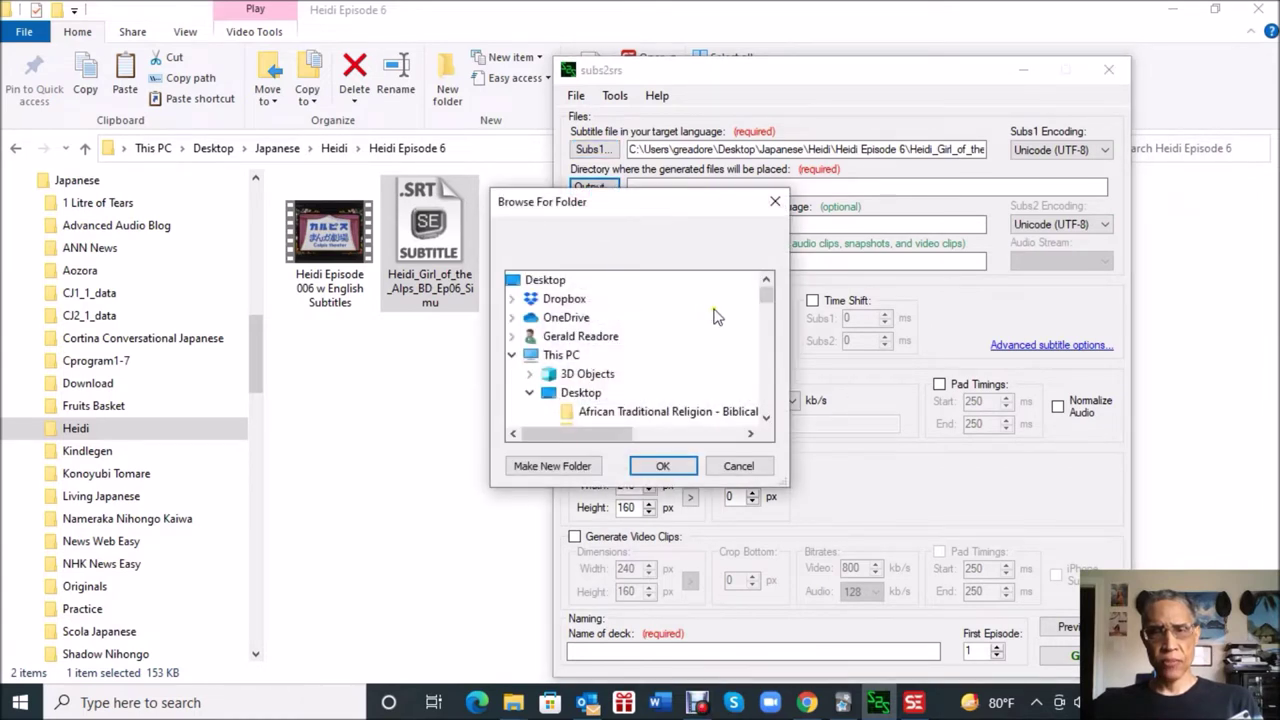
pyautogui.scroll(-15, 715, 317)
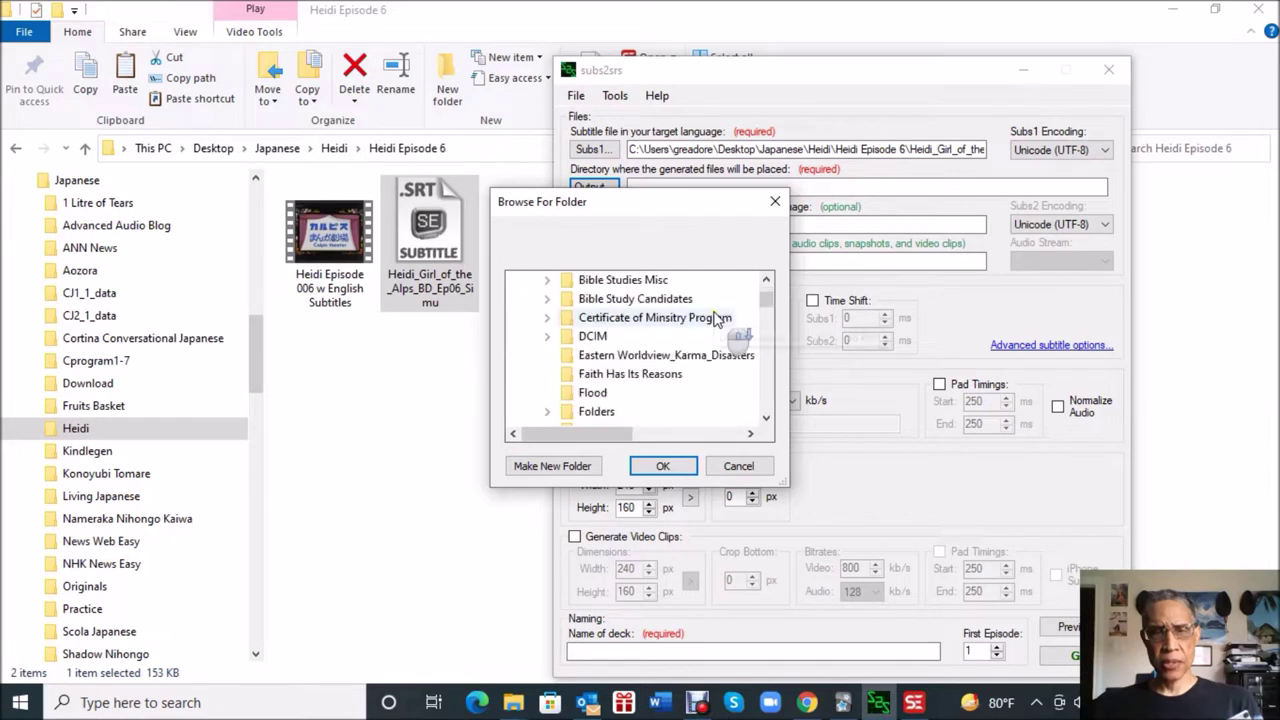
pyautogui.scroll(-10, 715, 317)
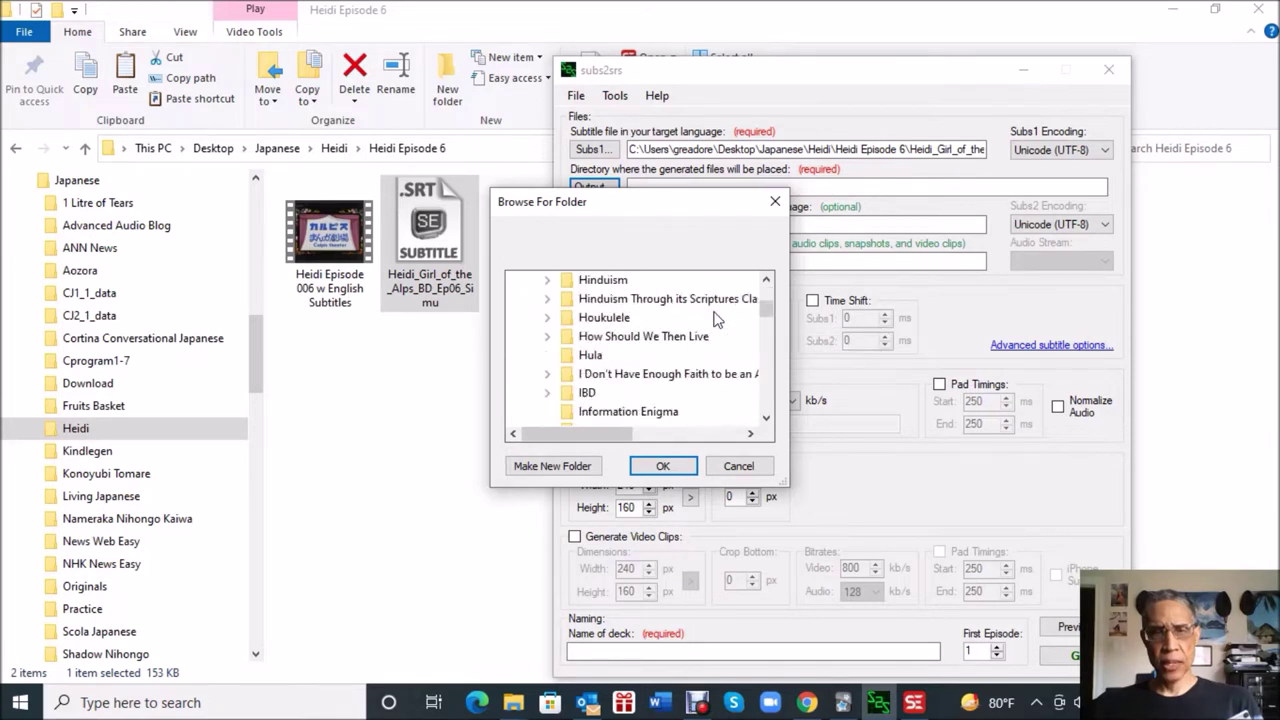
pyautogui.scroll(-2, 715, 317)
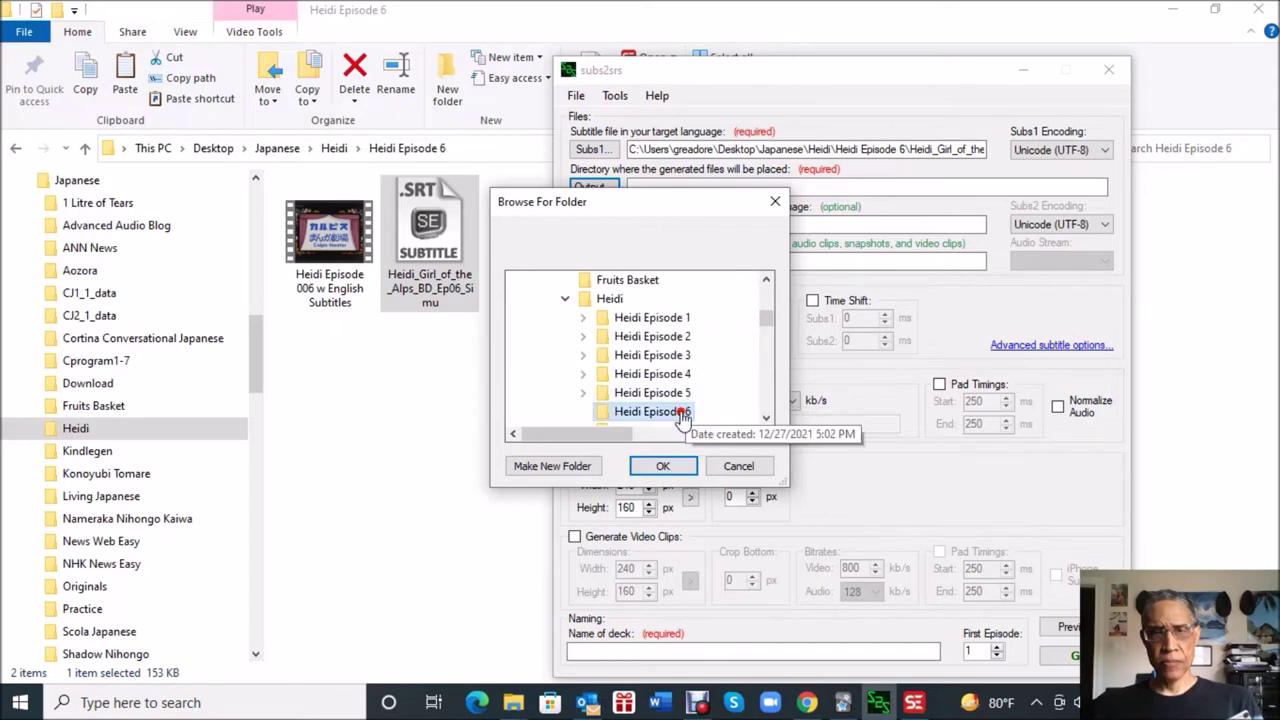
pyautogui.click(663, 466)
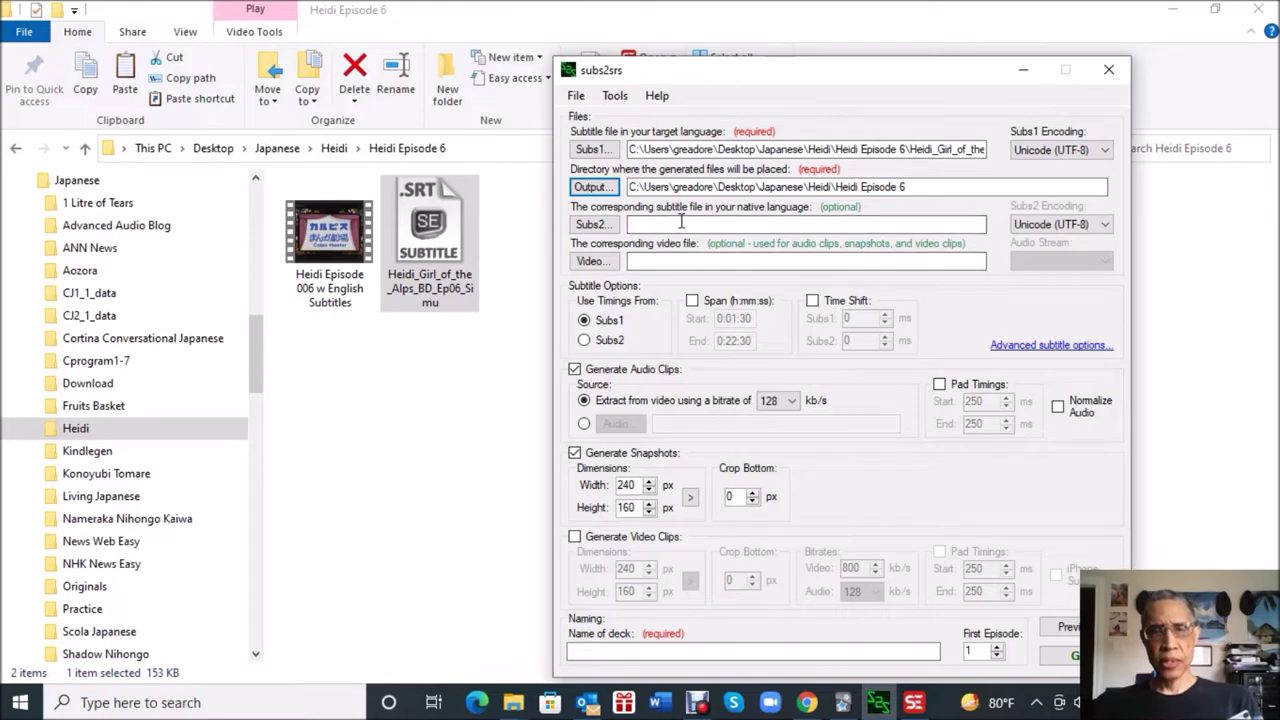
# Load Heidi Episode 006 w English Subtitles as the corresponding video file.
pyautogui.click(598, 263)
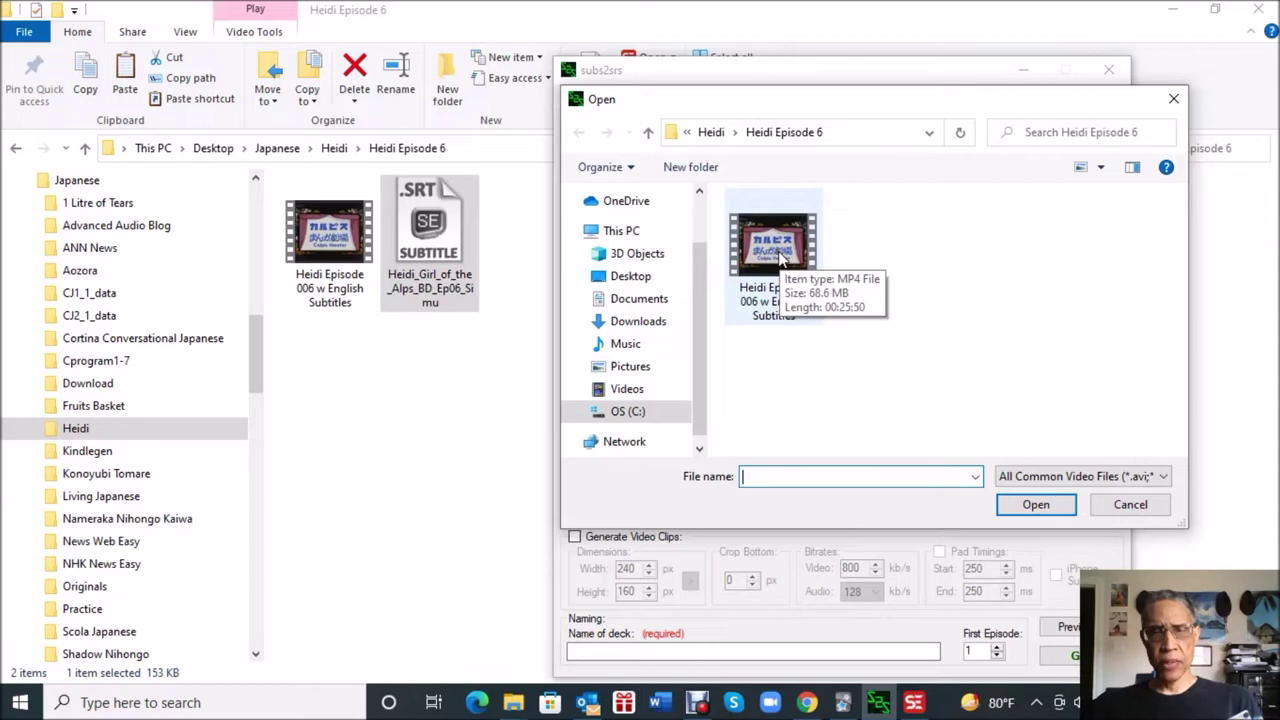
pyautogui.click(779, 258)
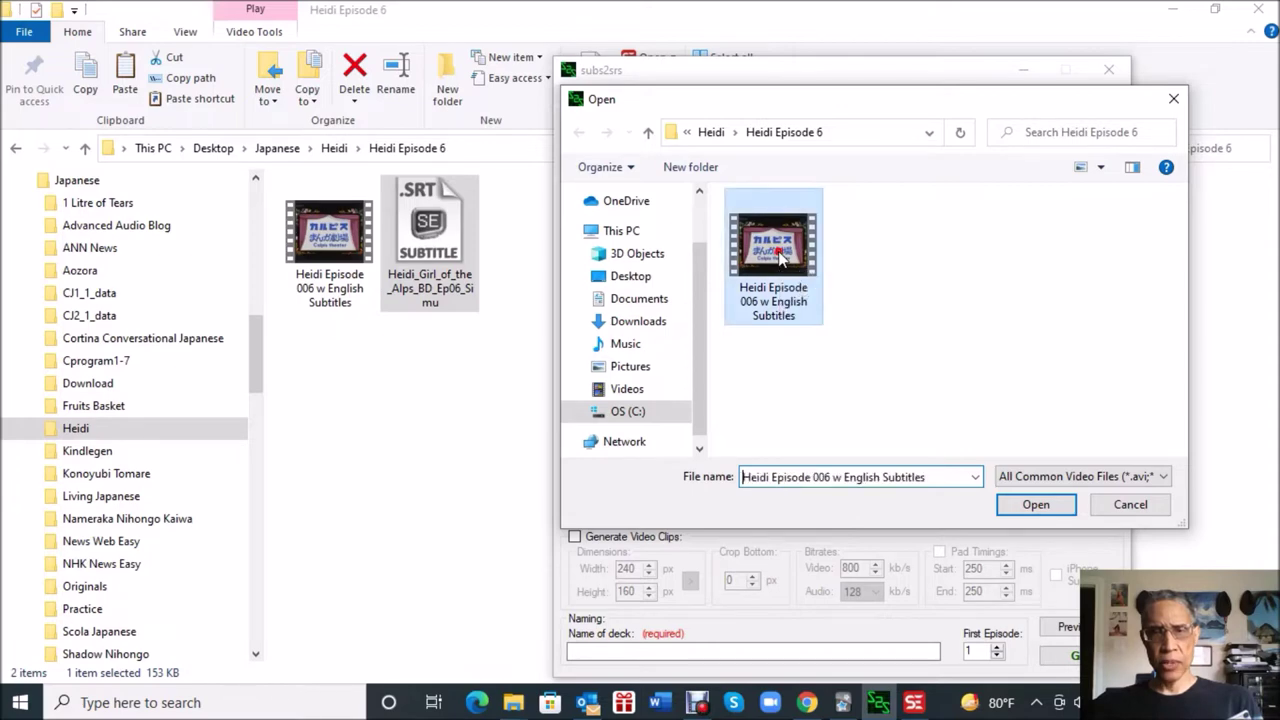
pyautogui.click(1030, 505)
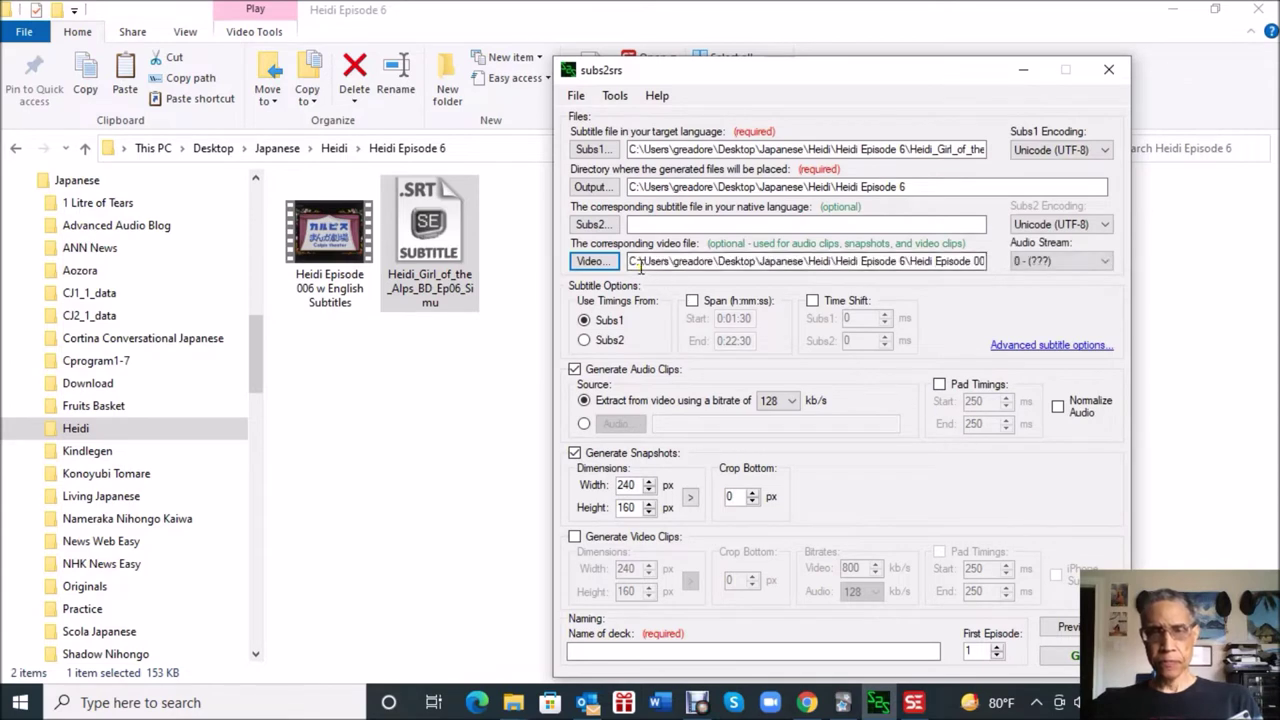
# Name the deck Heidi Episode 6.
pyautogui.click(928, 470)
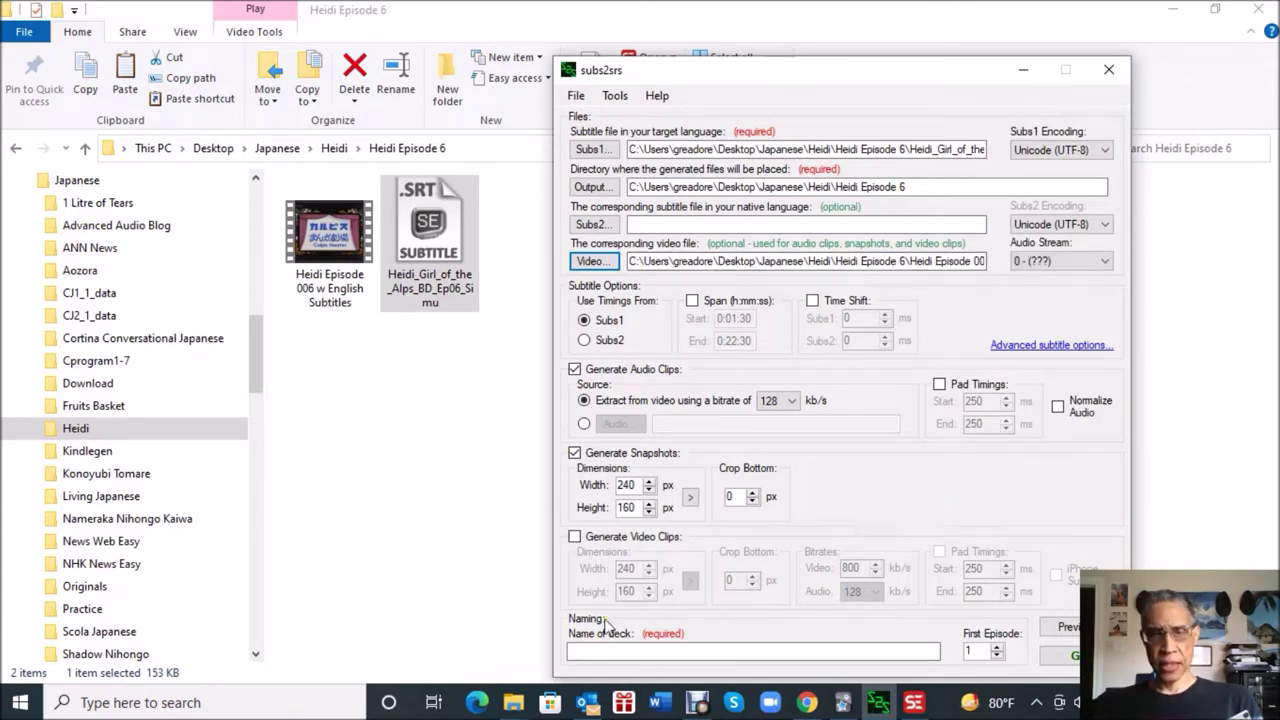
pyautogui.click(705, 651)
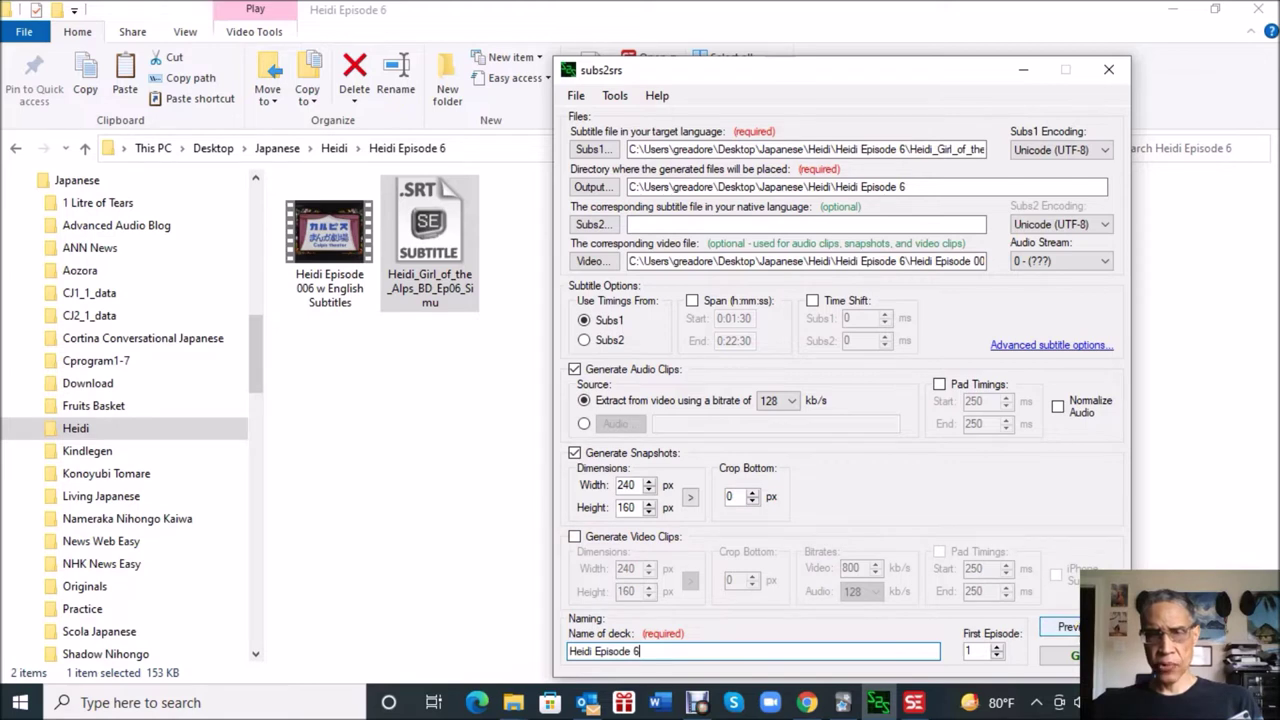
# Preview the deck, check the snapshot and audio of the second subtitle line, and close the preview without generating.
pyautogui.click(1062, 656)
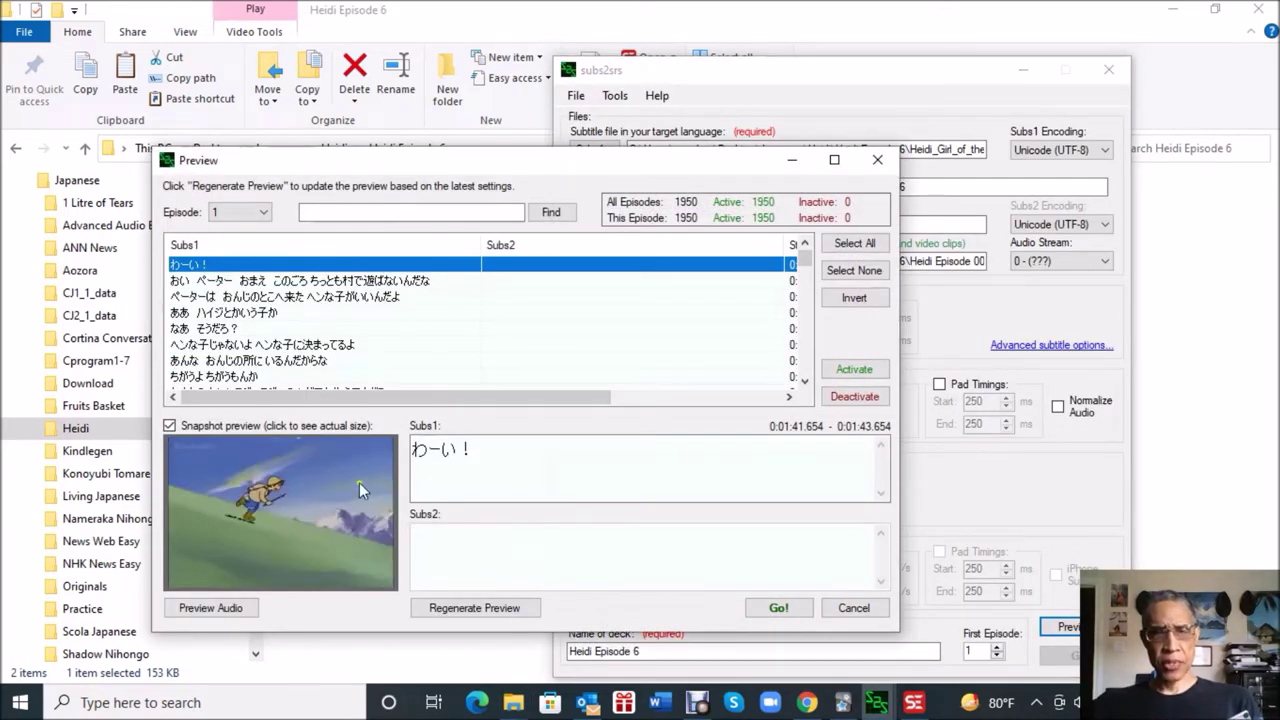
pyautogui.click(365, 280)
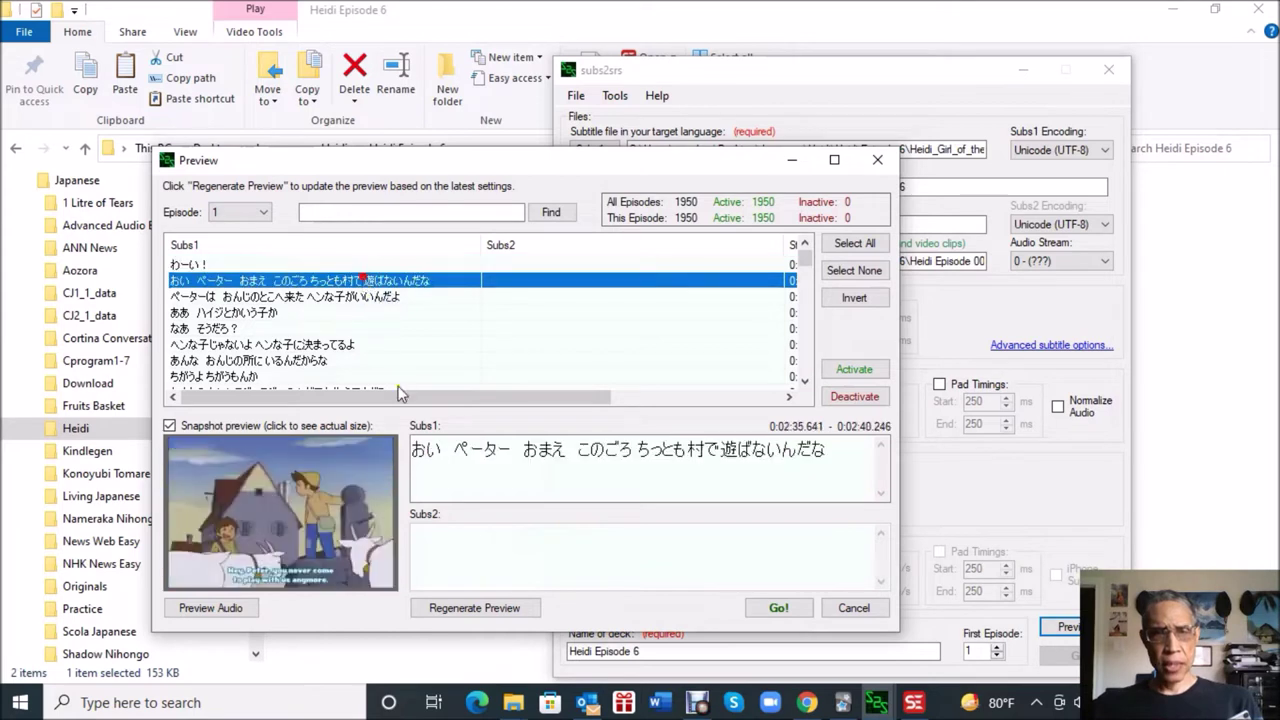
pyautogui.click(210, 610)
pyautogui.click(212, 608)
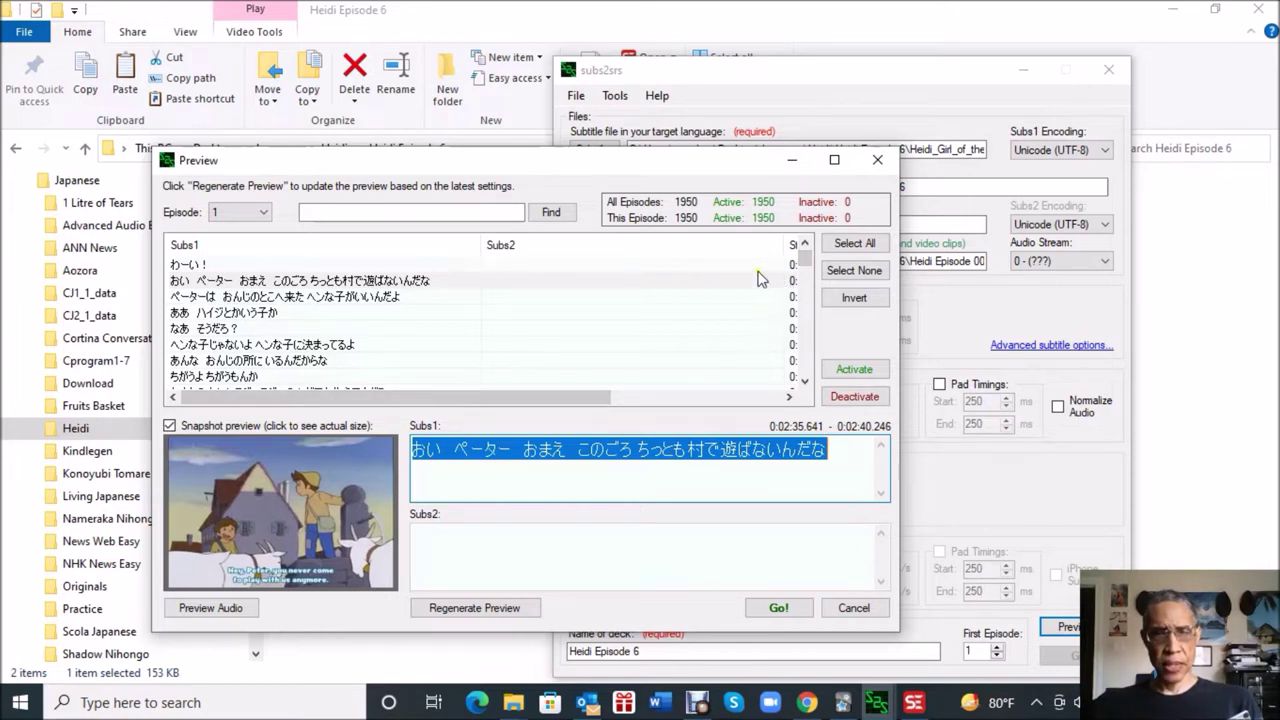
pyautogui.click(853, 608)
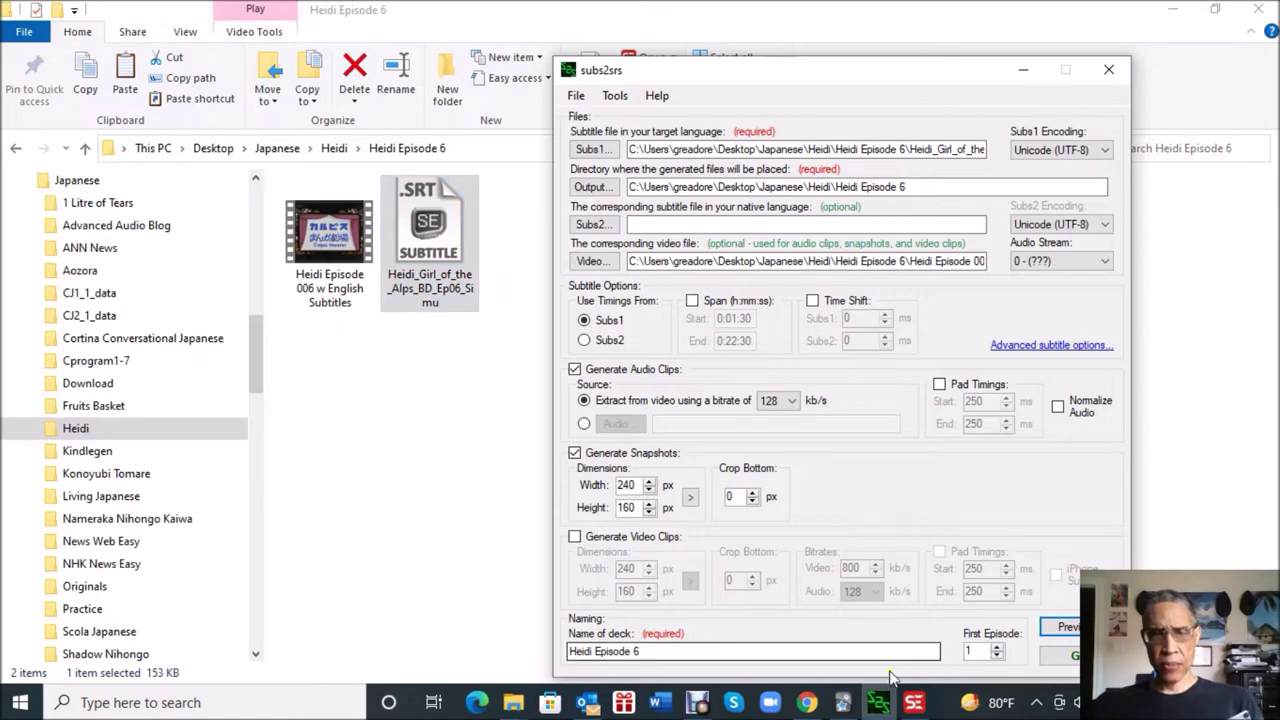
# Switch to Subtitle Edit and open the subtitle file Heidi_Girl_of_the_Alps_BD_Ep06_Simu from the Heidi Episode 6 folder.
pyautogui.click(913, 705)
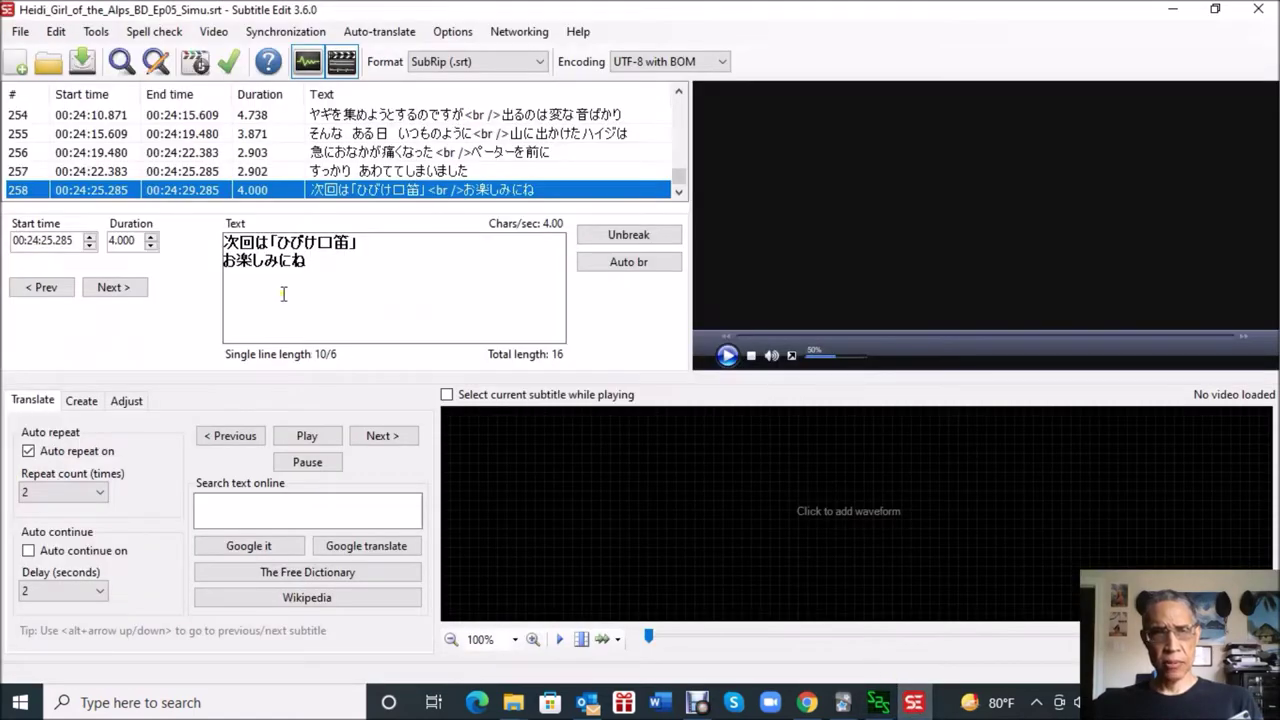
pyautogui.click(22, 33)
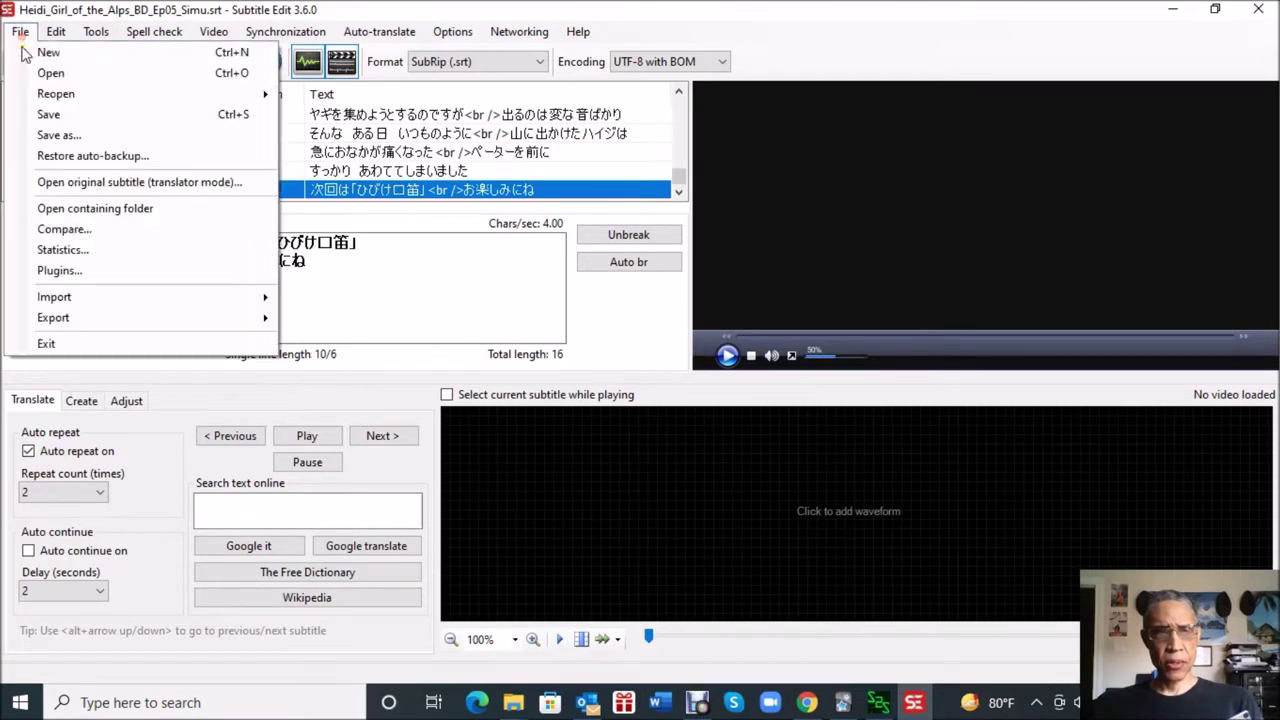
pyautogui.click(45, 76)
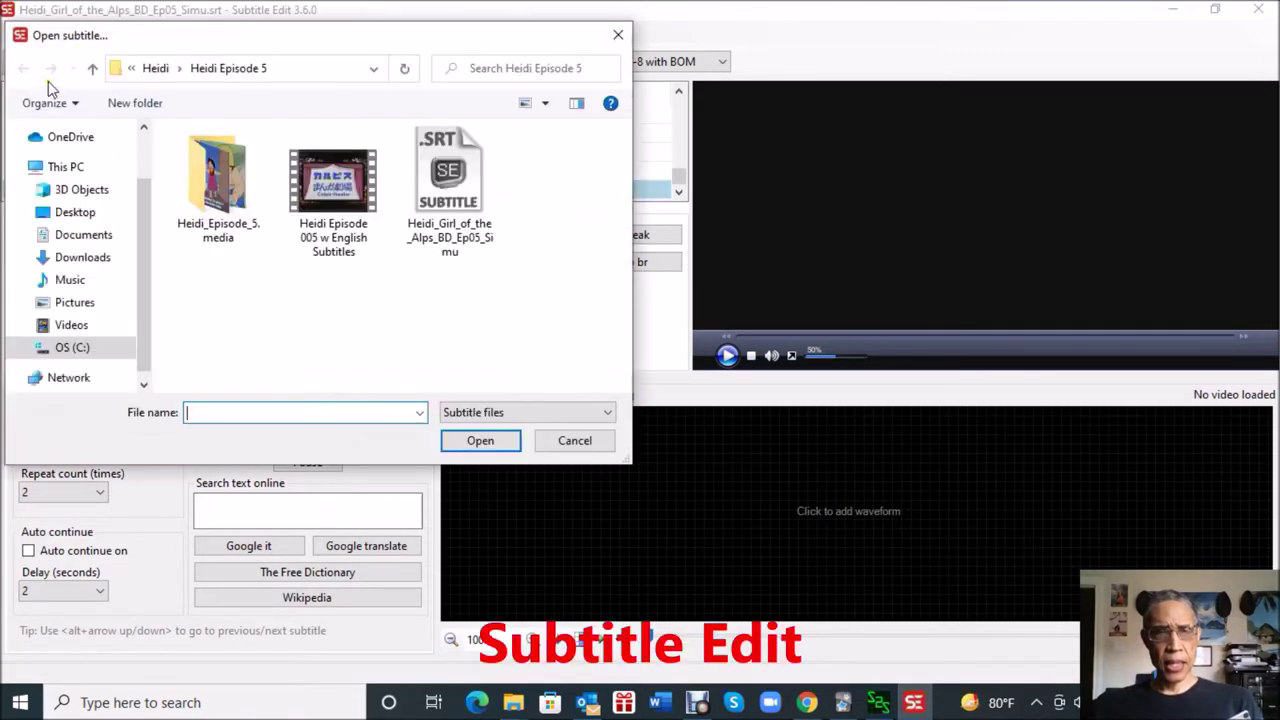
pyautogui.click(157, 68)
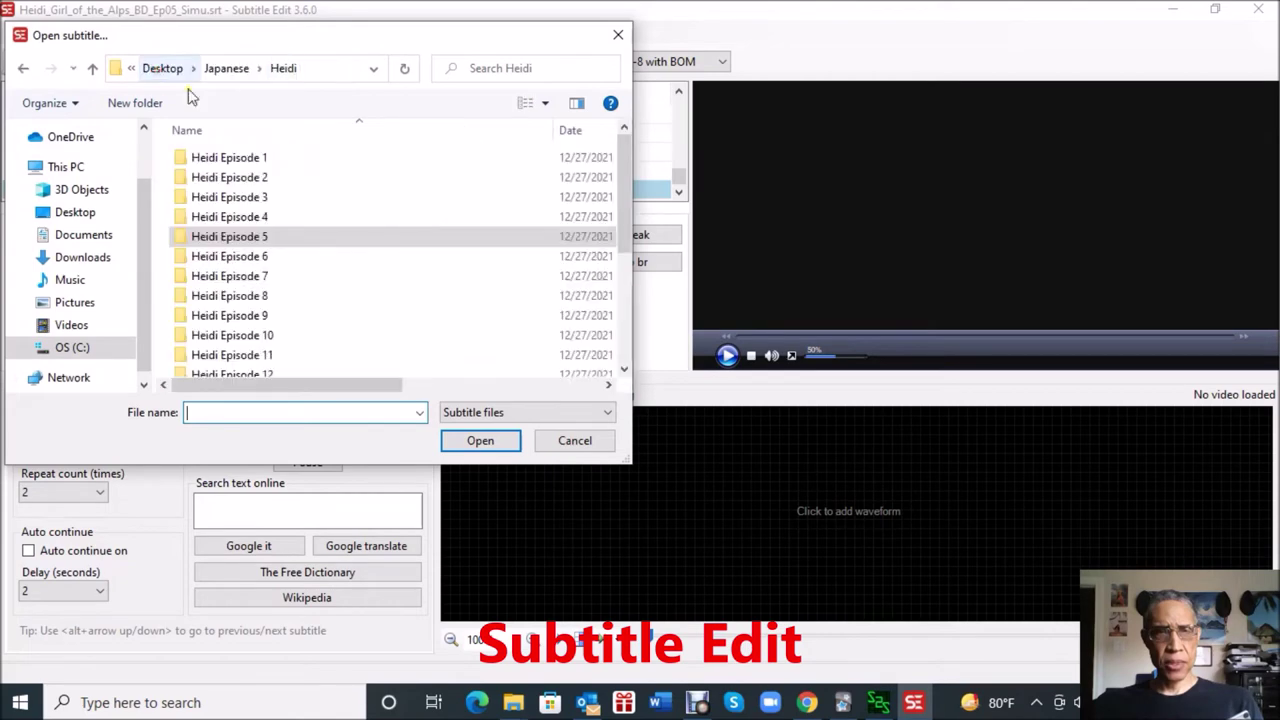
pyautogui.doubleClick(255, 258)
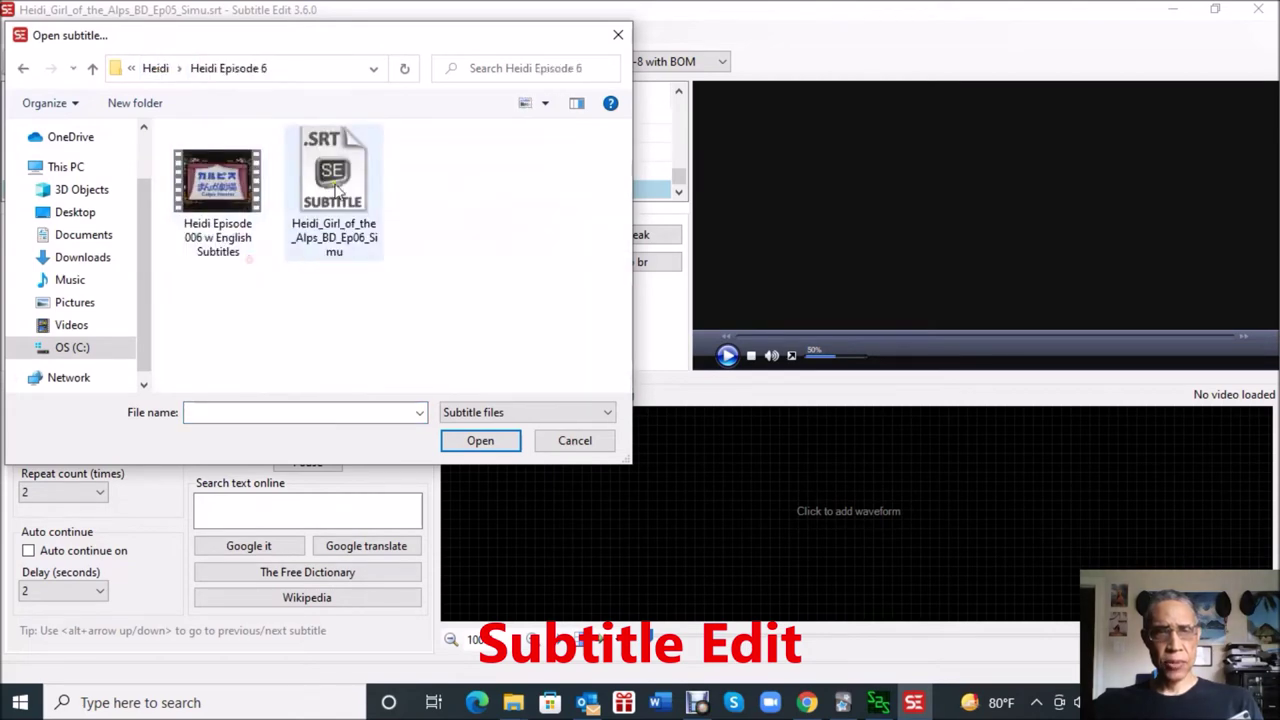
pyautogui.doubleClick(338, 183)
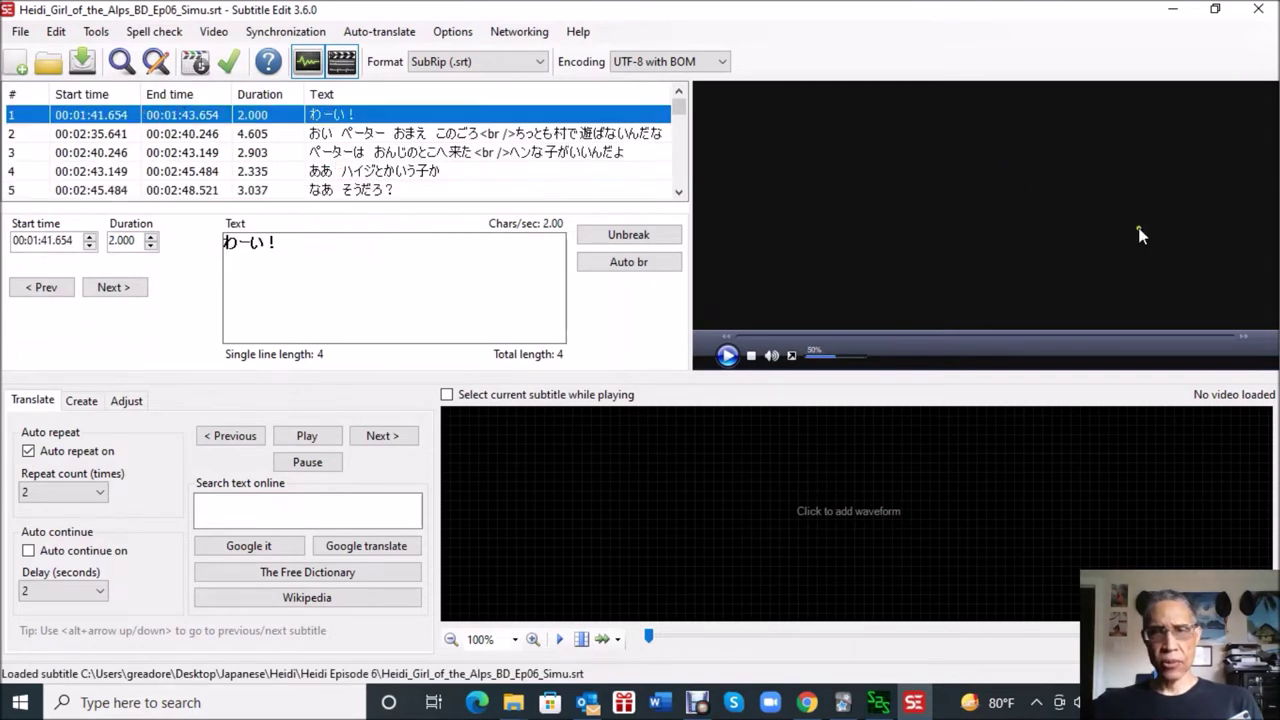
pyautogui.click(212, 34)
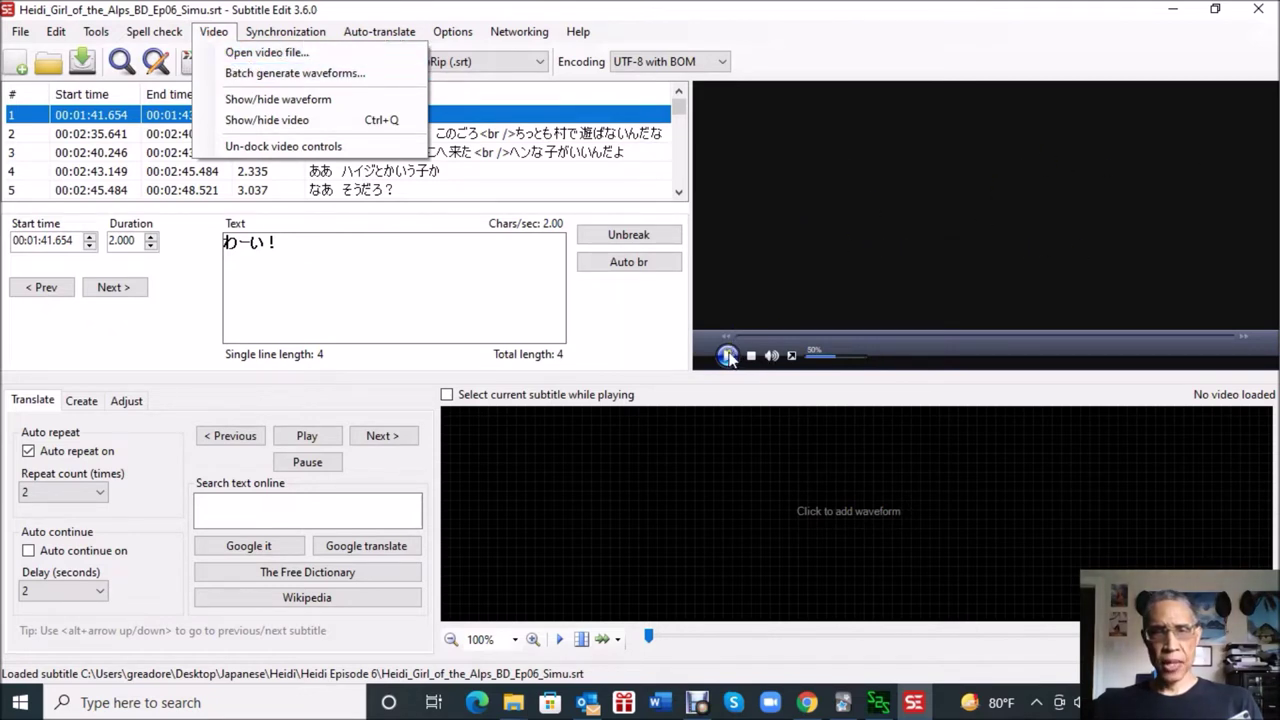
pyautogui.click(665, 319)
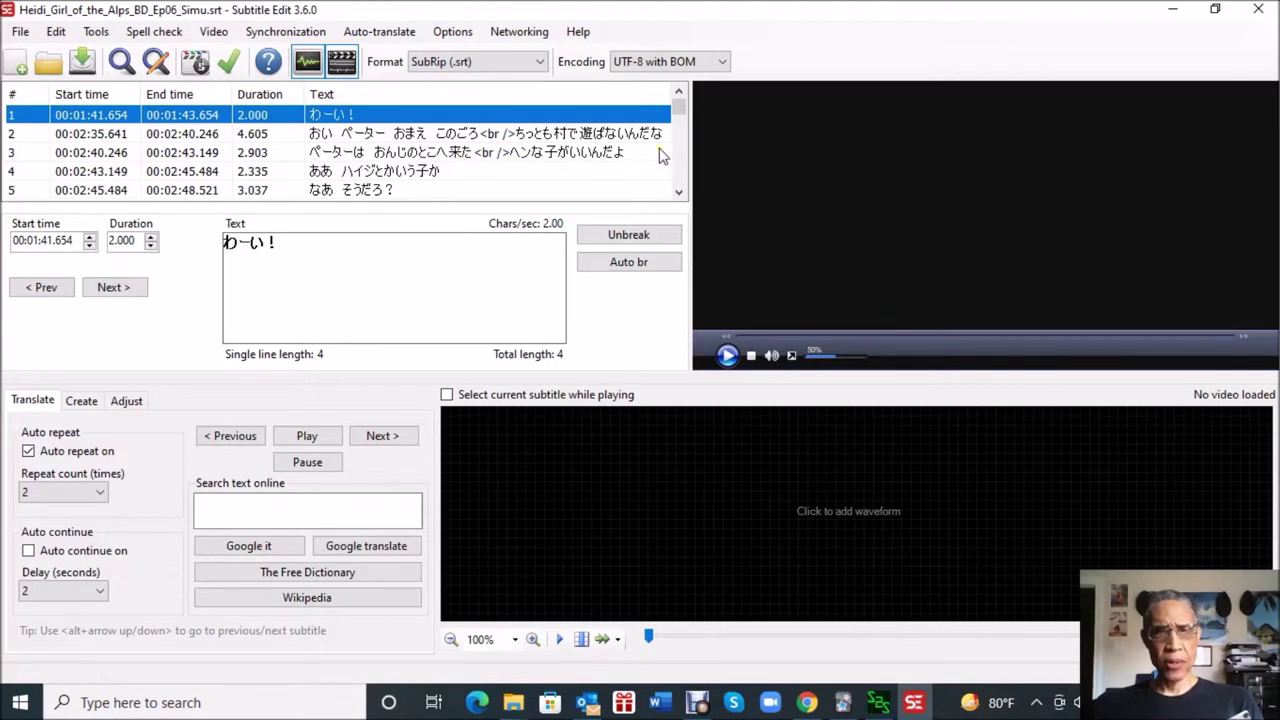
# Compare the timings far down the subtitle list with the end of the Heidi episode 6 video on YouTube in Chrome.
pyautogui.moveTo(674, 111); pyautogui.dragTo(679, 132)
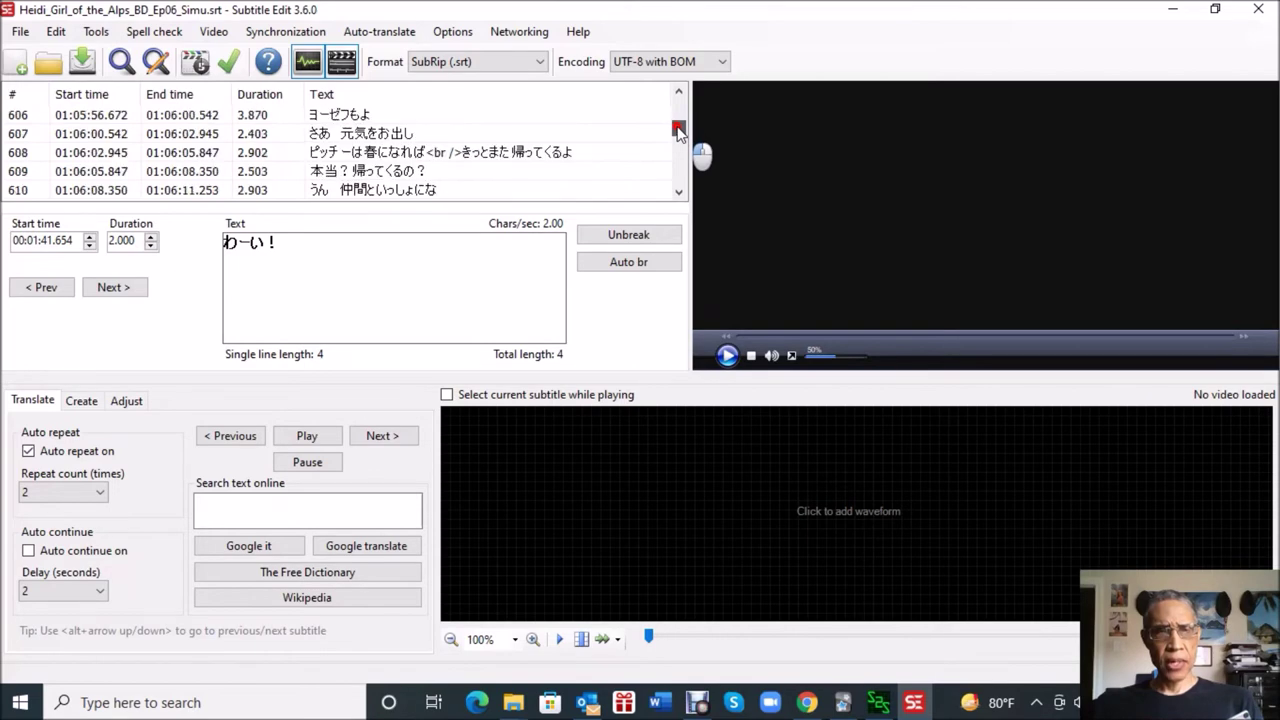
pyautogui.moveTo(678, 132)
pyautogui.mouseDown()
pyautogui.moveTo(681, 195)
pyautogui.moveTo(682, 146)
pyautogui.mouseUp()
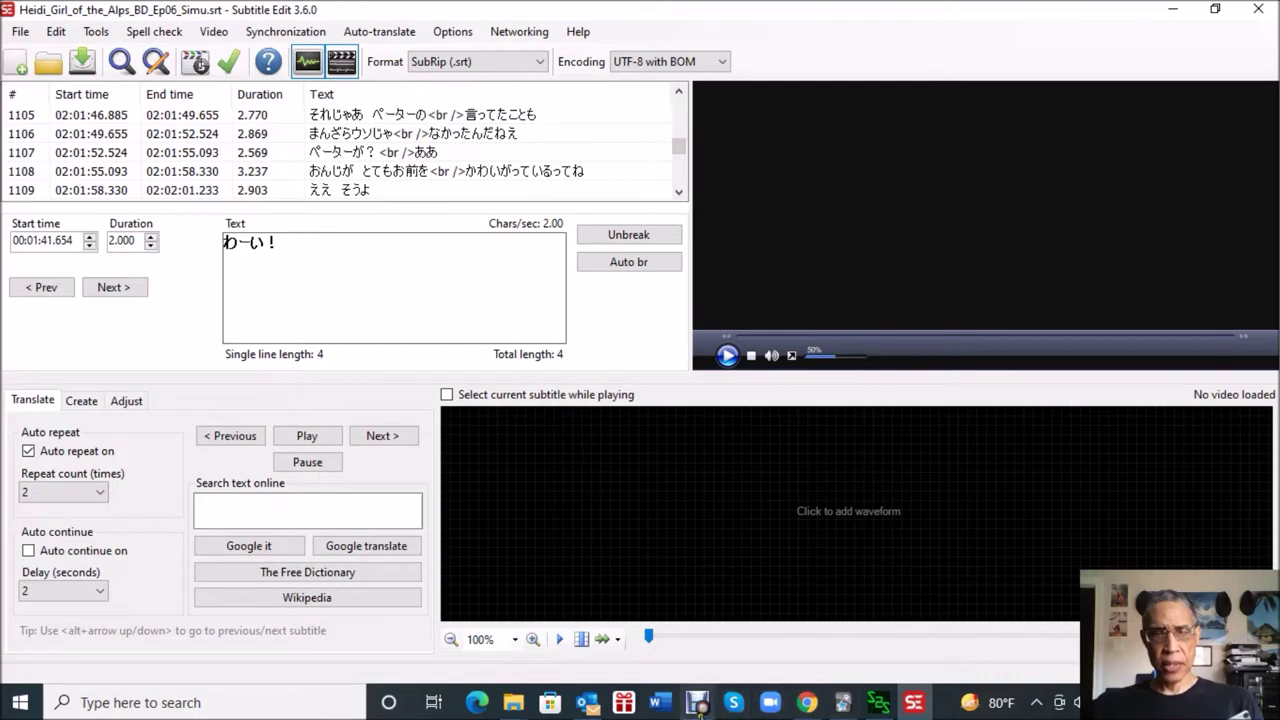
pyautogui.click(806, 702)
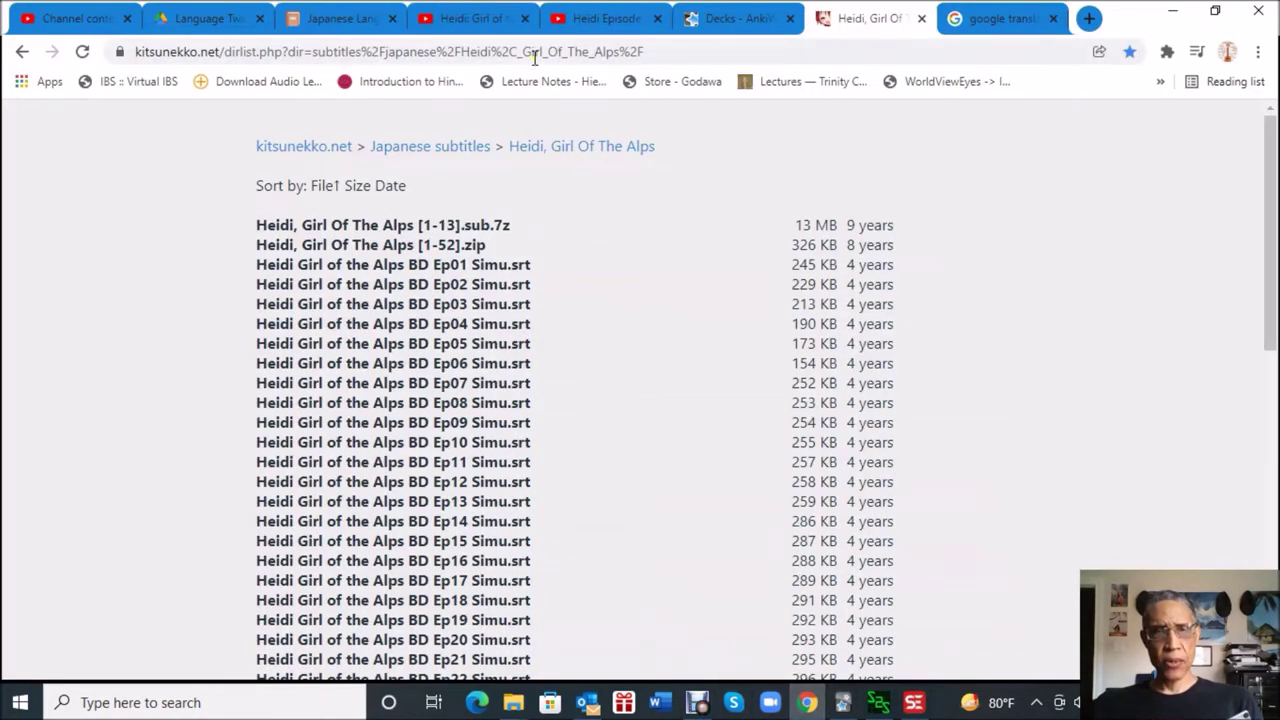
pyautogui.click(481, 18)
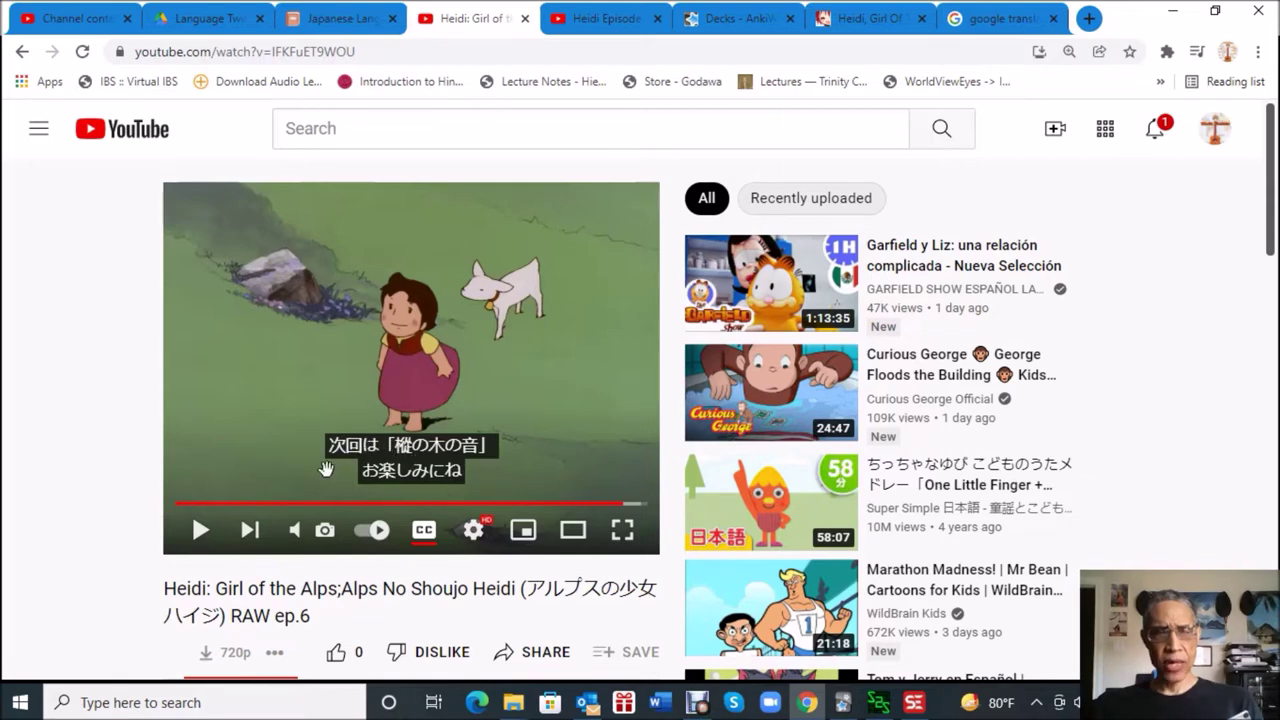
pyautogui.click(912, 710)
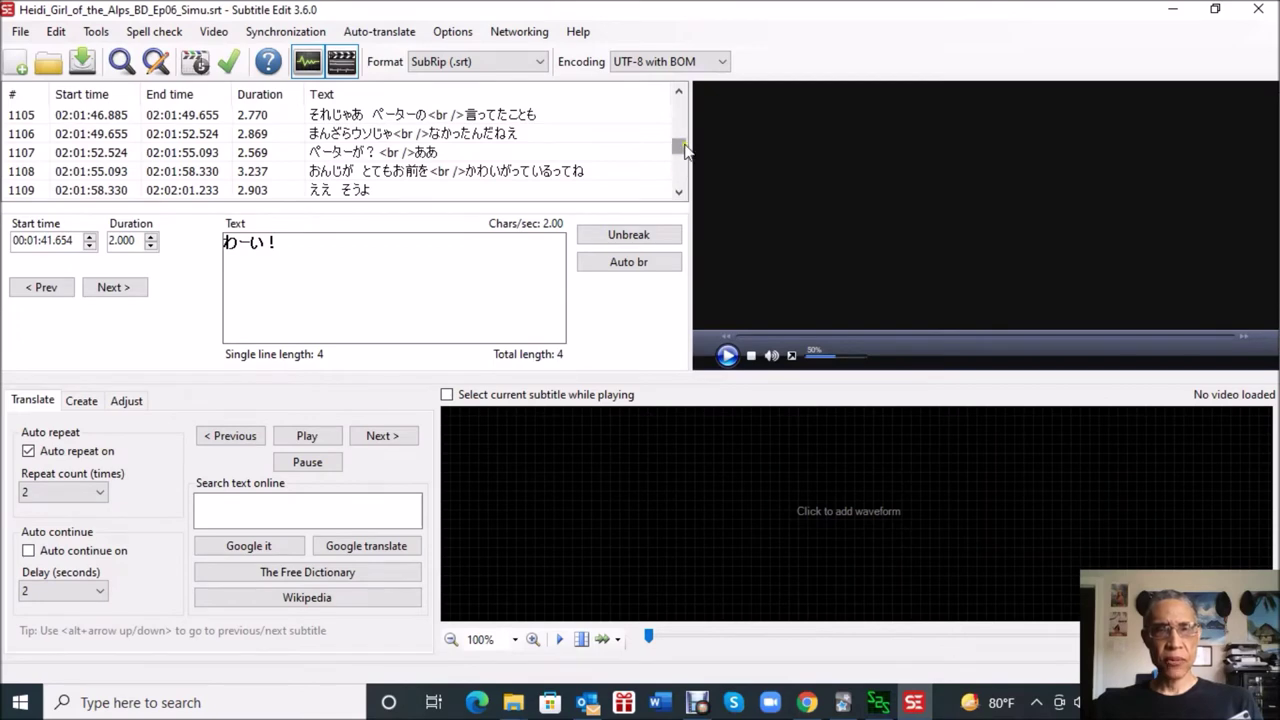
pyautogui.moveTo(686, 150); pyautogui.dragTo(686, 147)
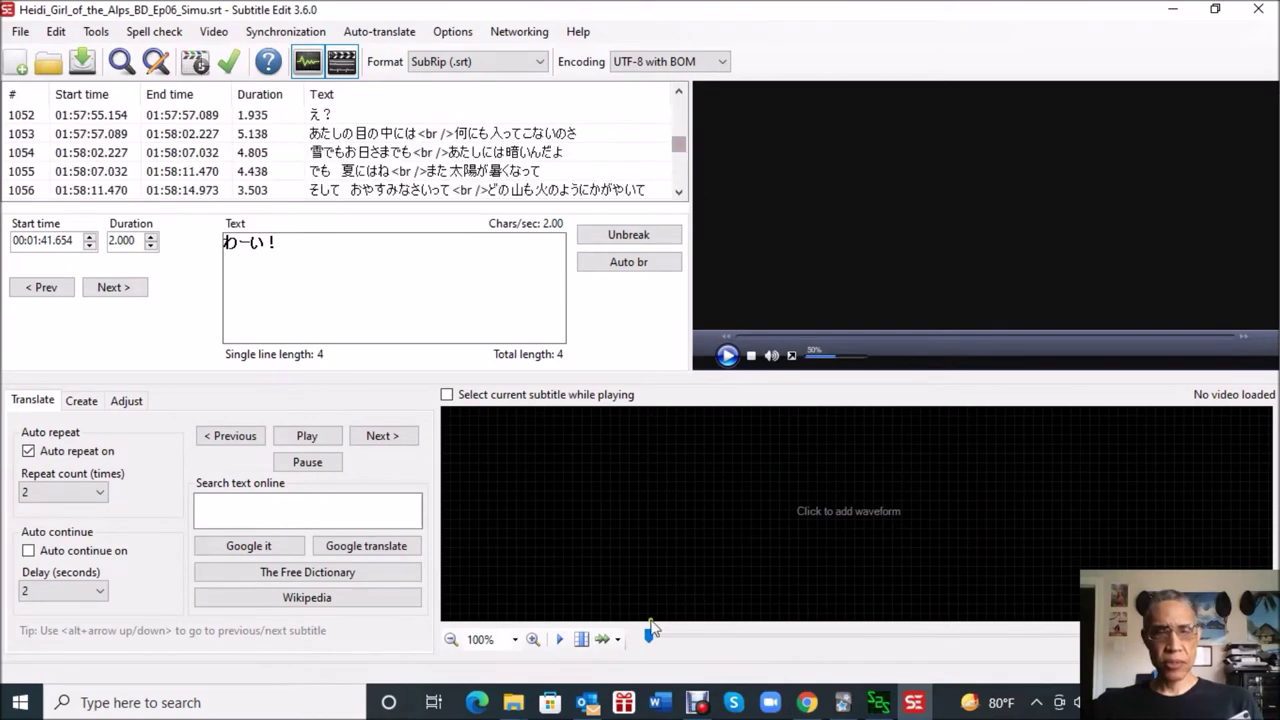
pyautogui.click(807, 702)
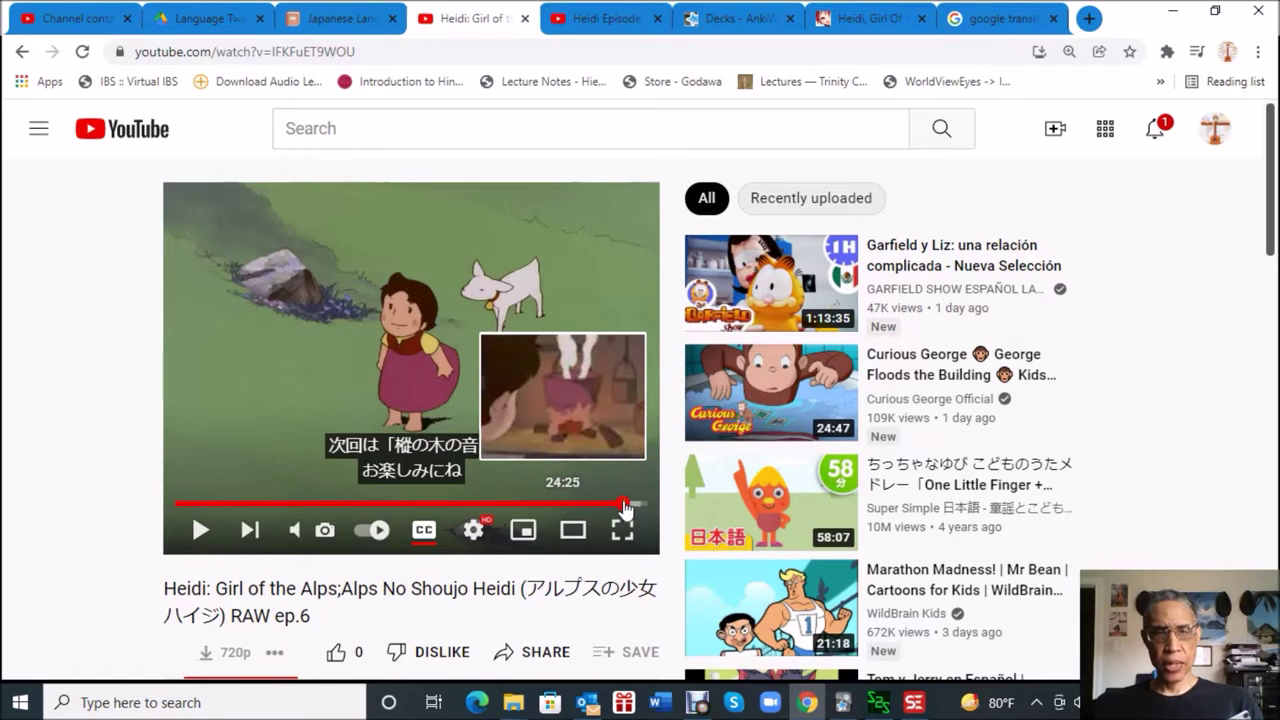
pyautogui.click(913, 702)
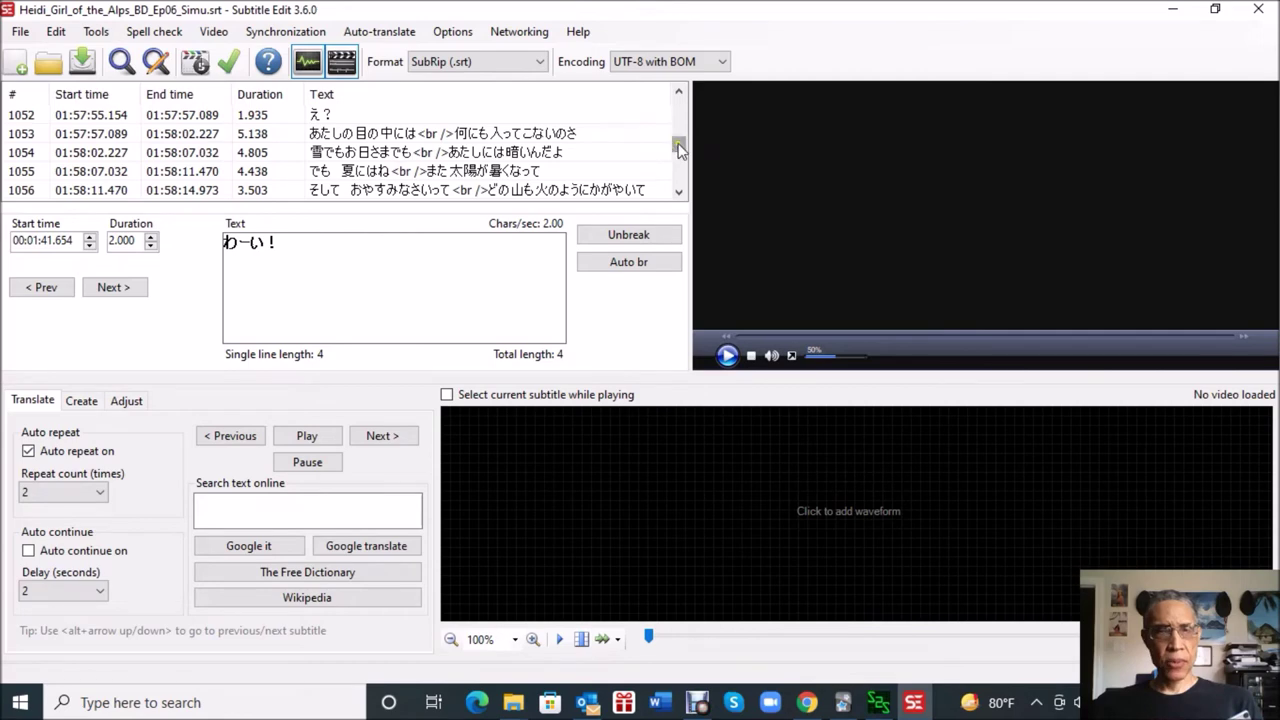
# Locate the next-episode preview line that closes episode 6 in the subtitle list.
pyautogui.moveTo(676, 140); pyautogui.dragTo(680, 120)
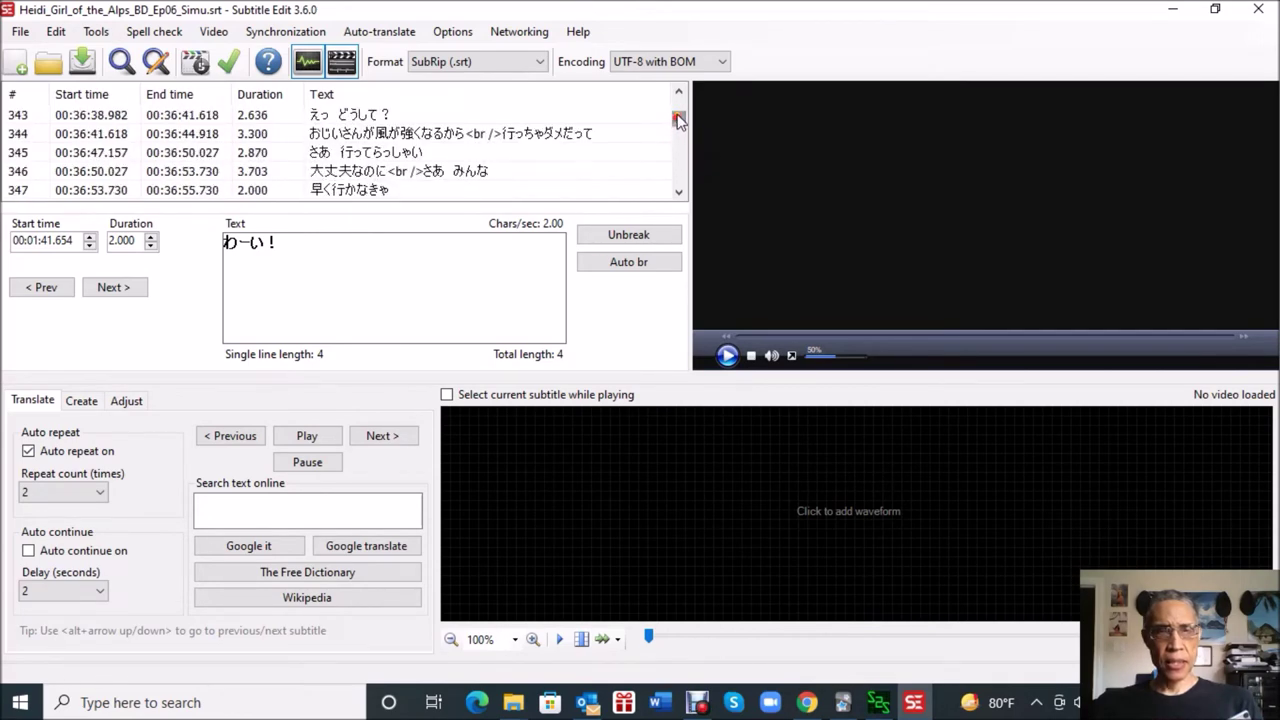
pyautogui.click(677, 104)
pyautogui.click(677, 104)
pyautogui.click(677, 104)
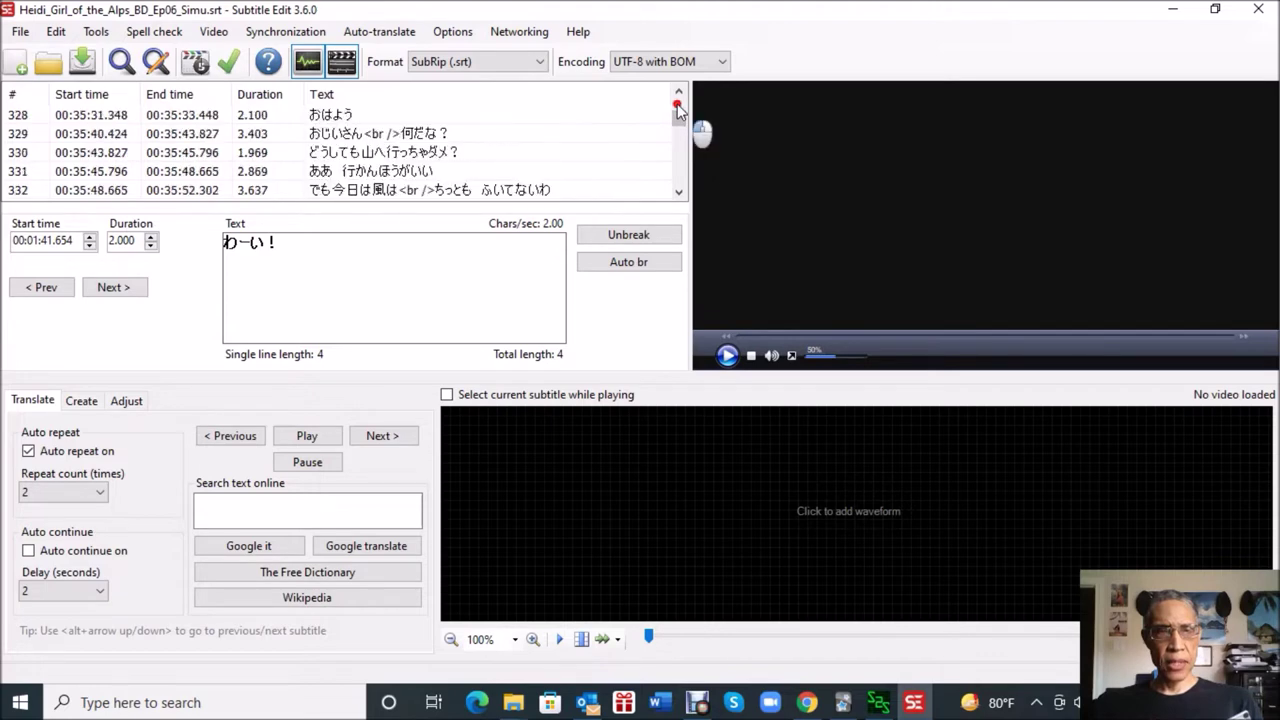
pyautogui.click(677, 104)
pyautogui.click(677, 104)
pyautogui.click(677, 104)
pyautogui.click(677, 104)
pyautogui.moveTo(677, 104); pyautogui.dragTo(677, 104)
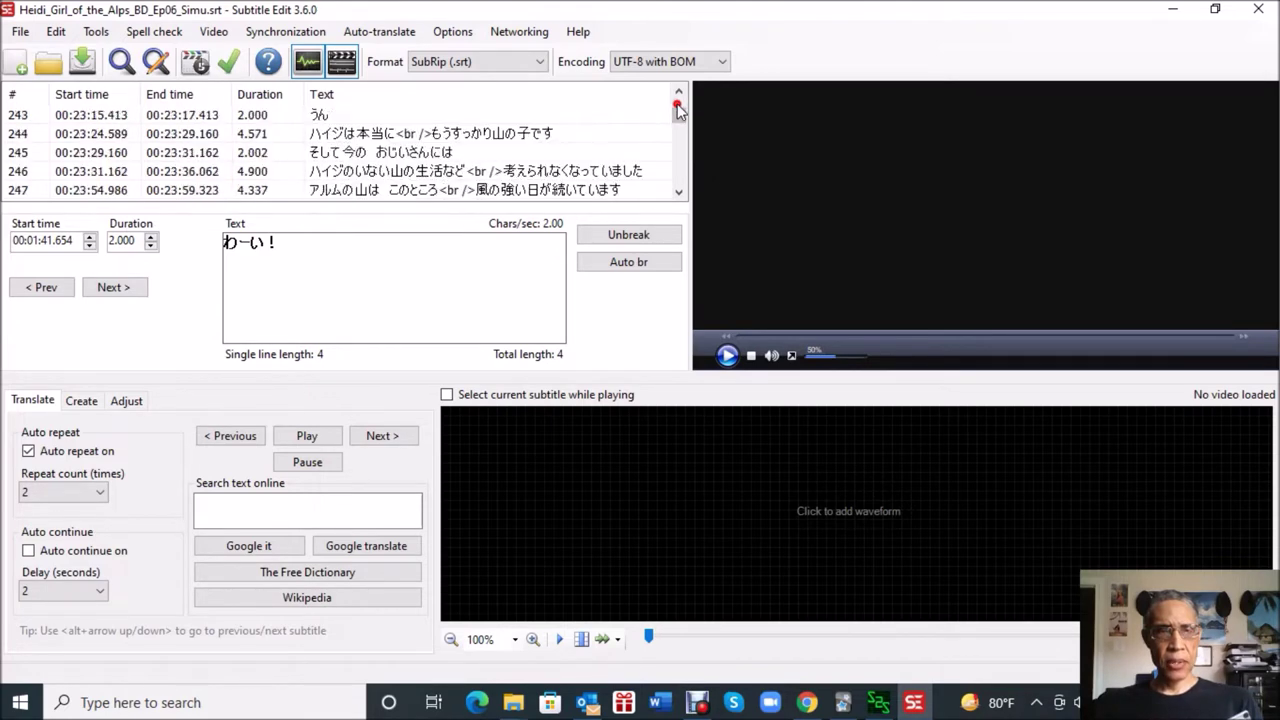
pyautogui.click(681, 163)
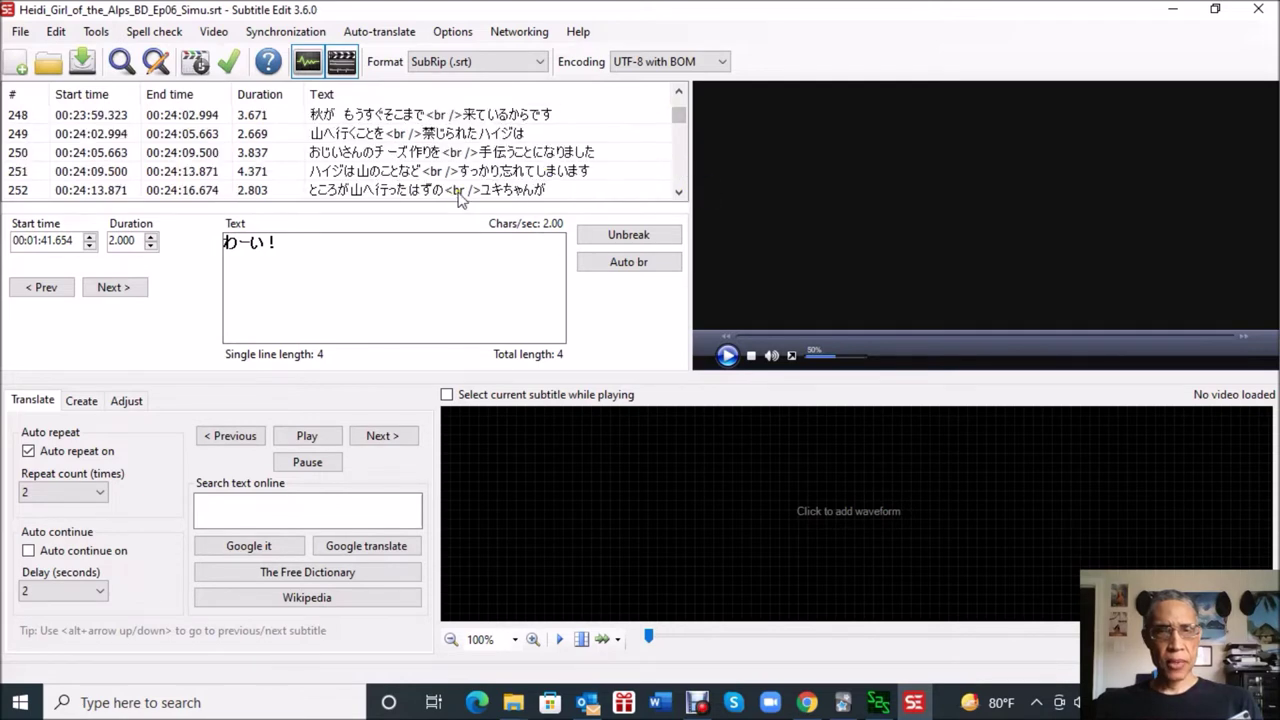
pyautogui.click(682, 150)
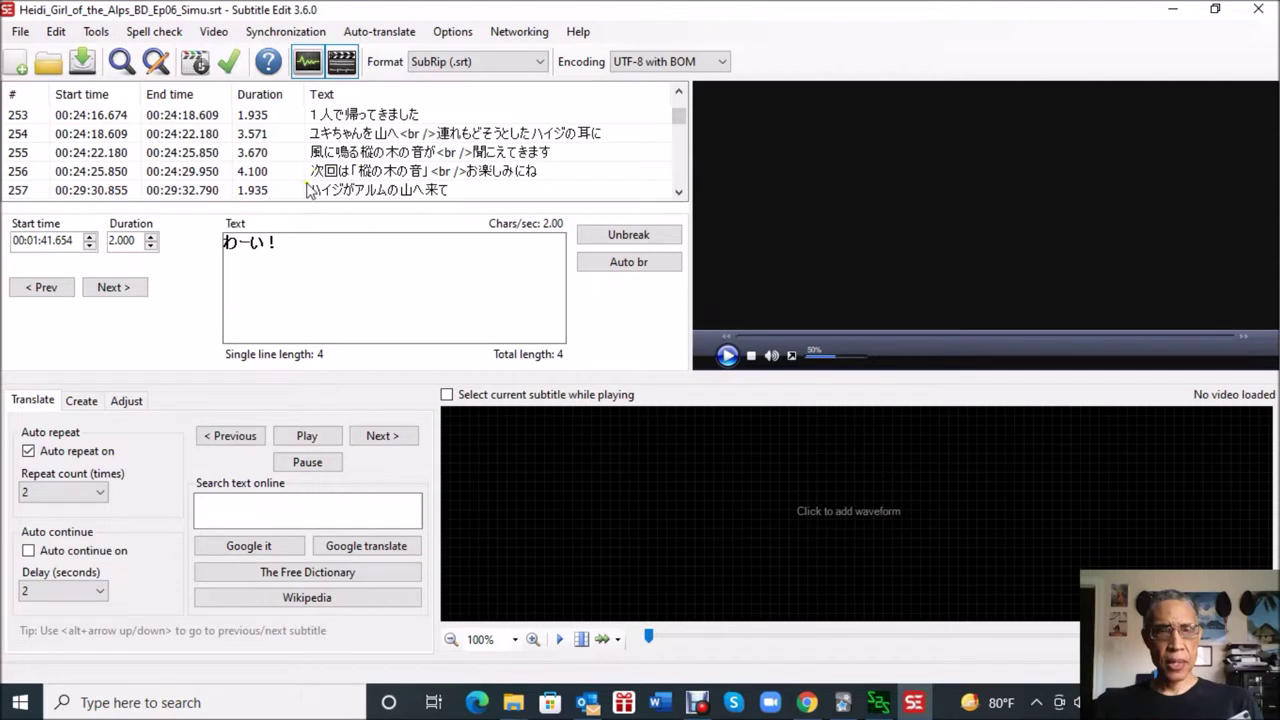
pyautogui.click(679, 192)
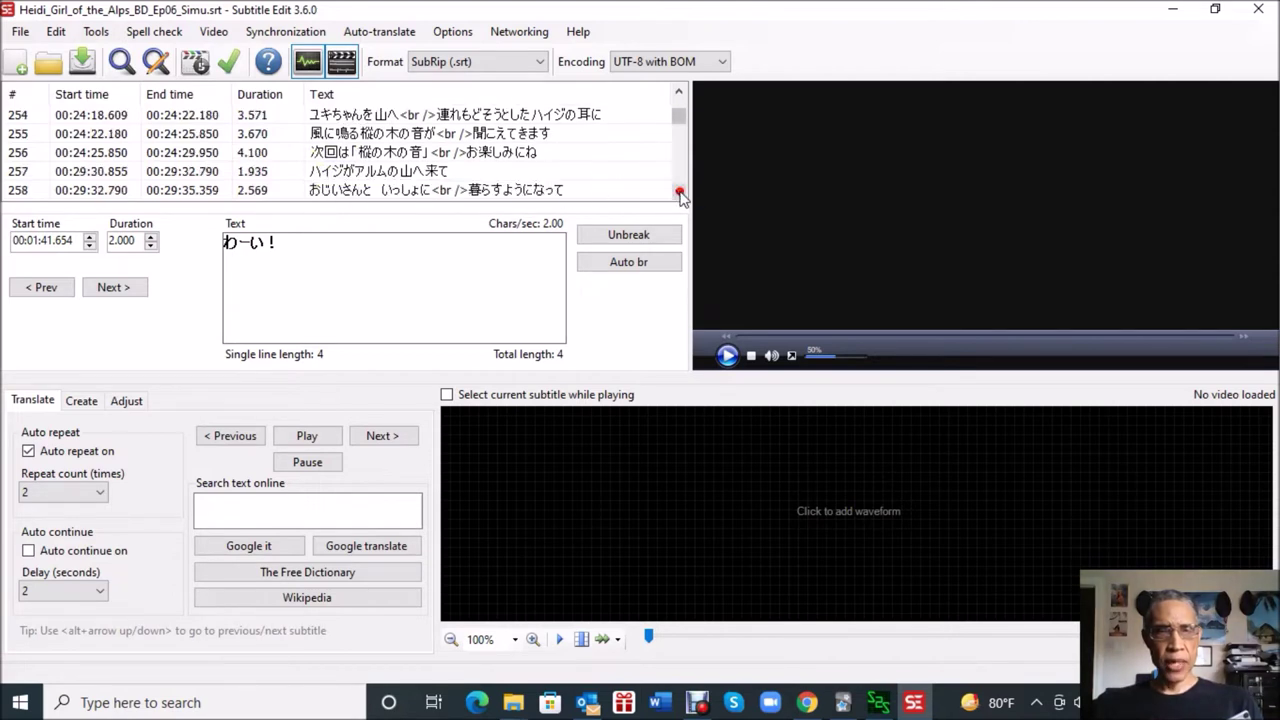
# Delete all surplus subtitle lines from line 257 through the last line, 1950.
pyautogui.click(262, 177)
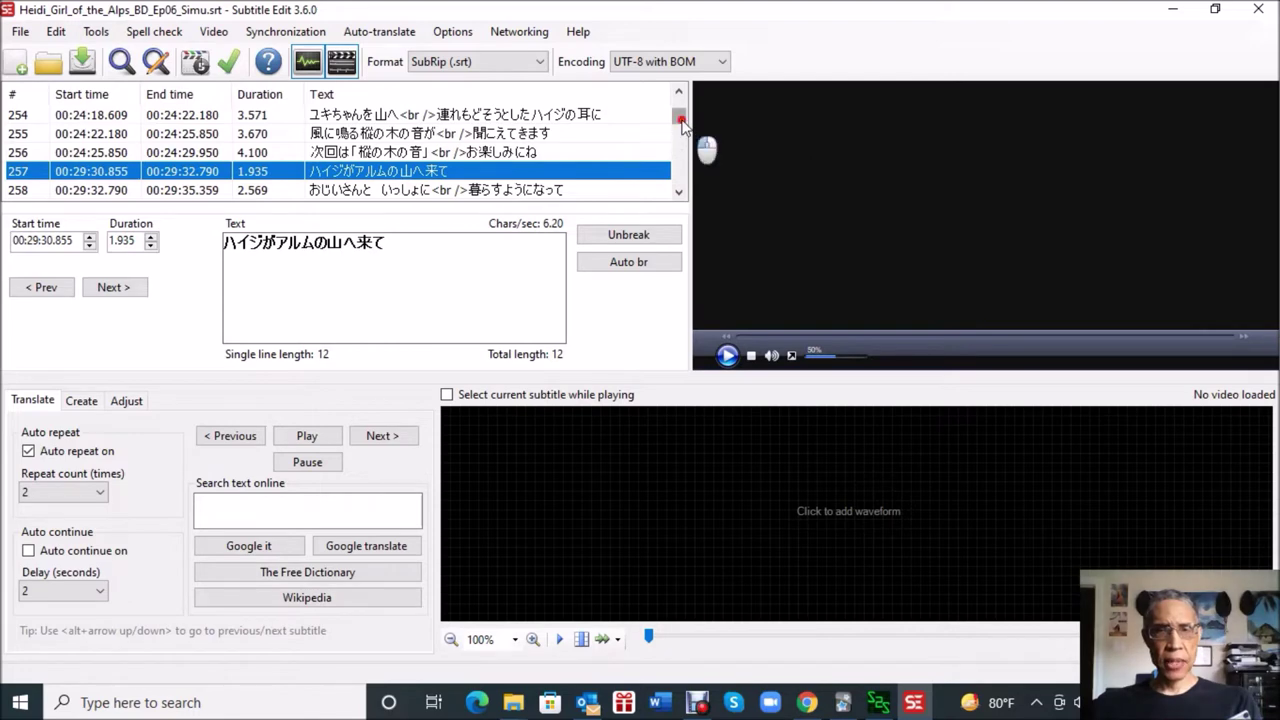
pyautogui.moveTo(680, 118); pyautogui.dragTo(679, 192)
pyautogui.keyDown('shift'); pyautogui.click(507, 190); pyautogui.keyUp('shift')
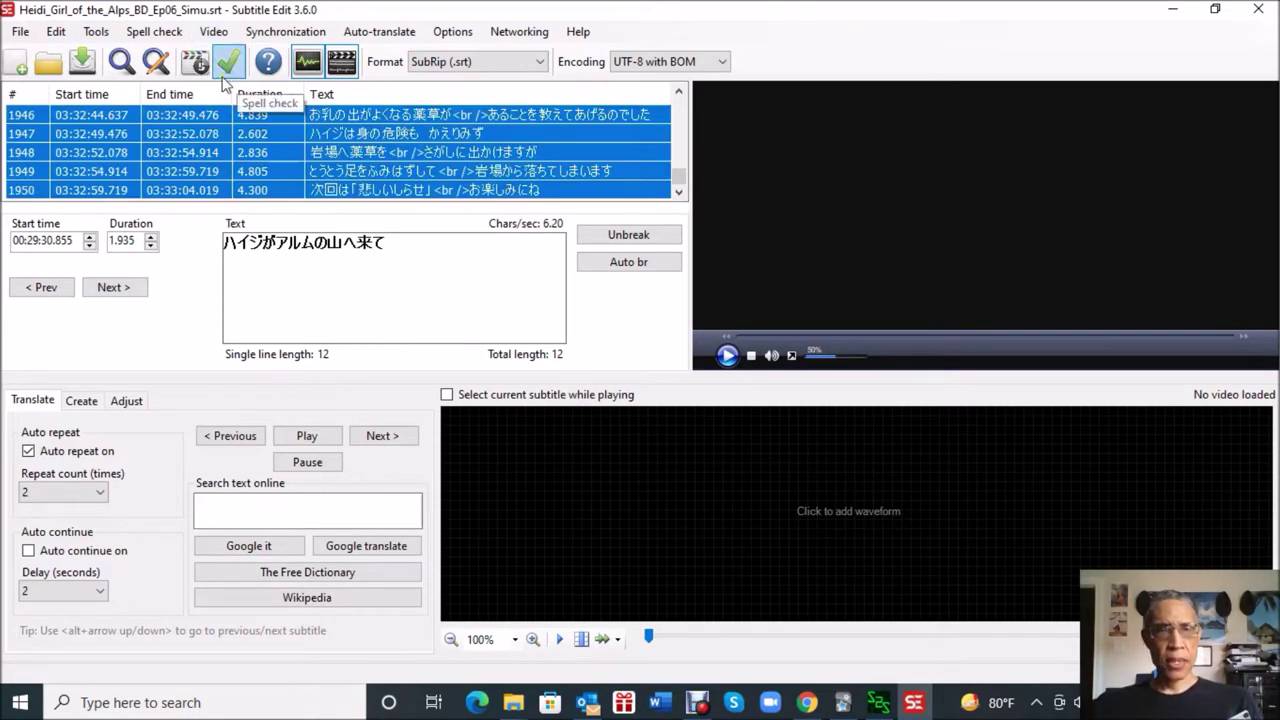
pyautogui.rightClick(243, 118)
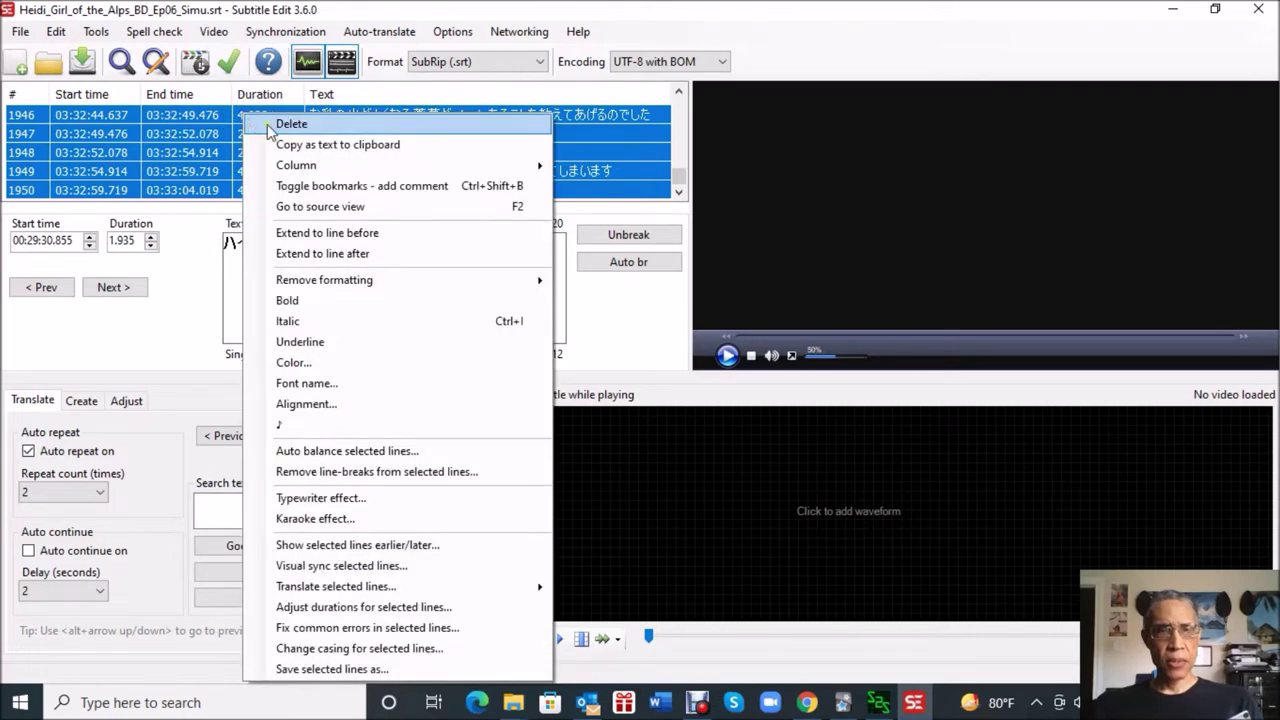
pyautogui.click(290, 129)
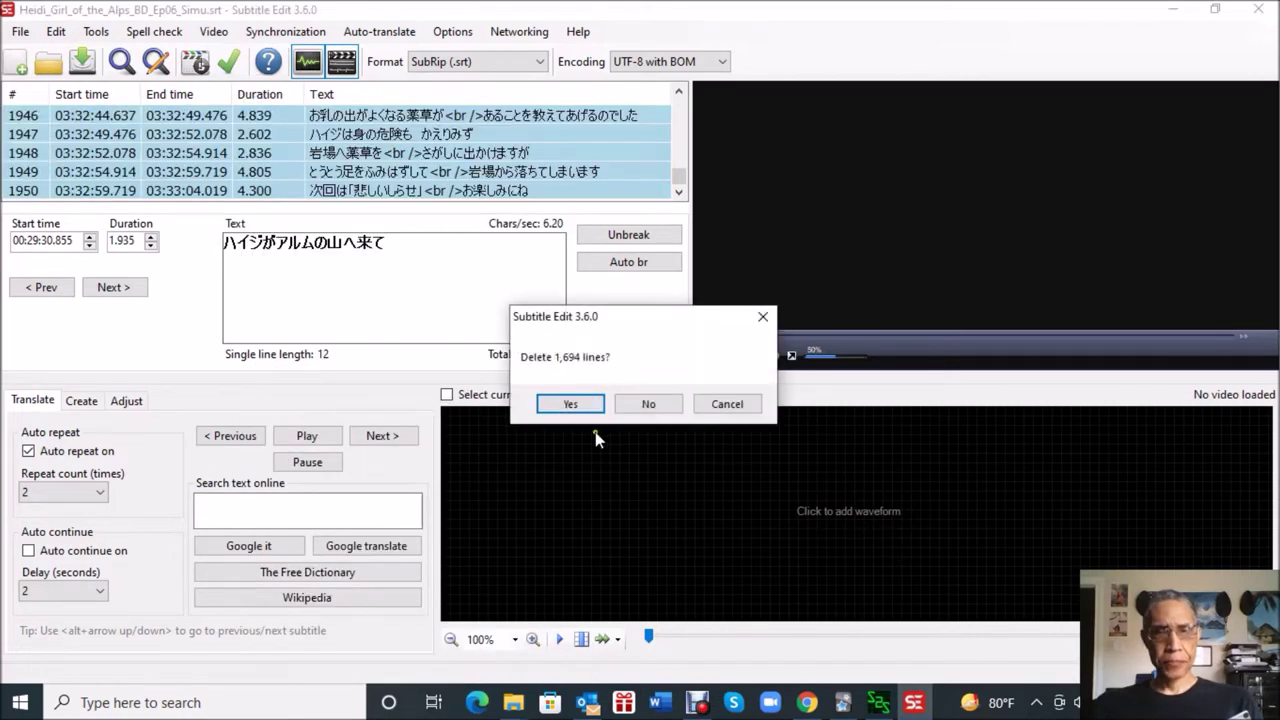
pyautogui.click(567, 404)
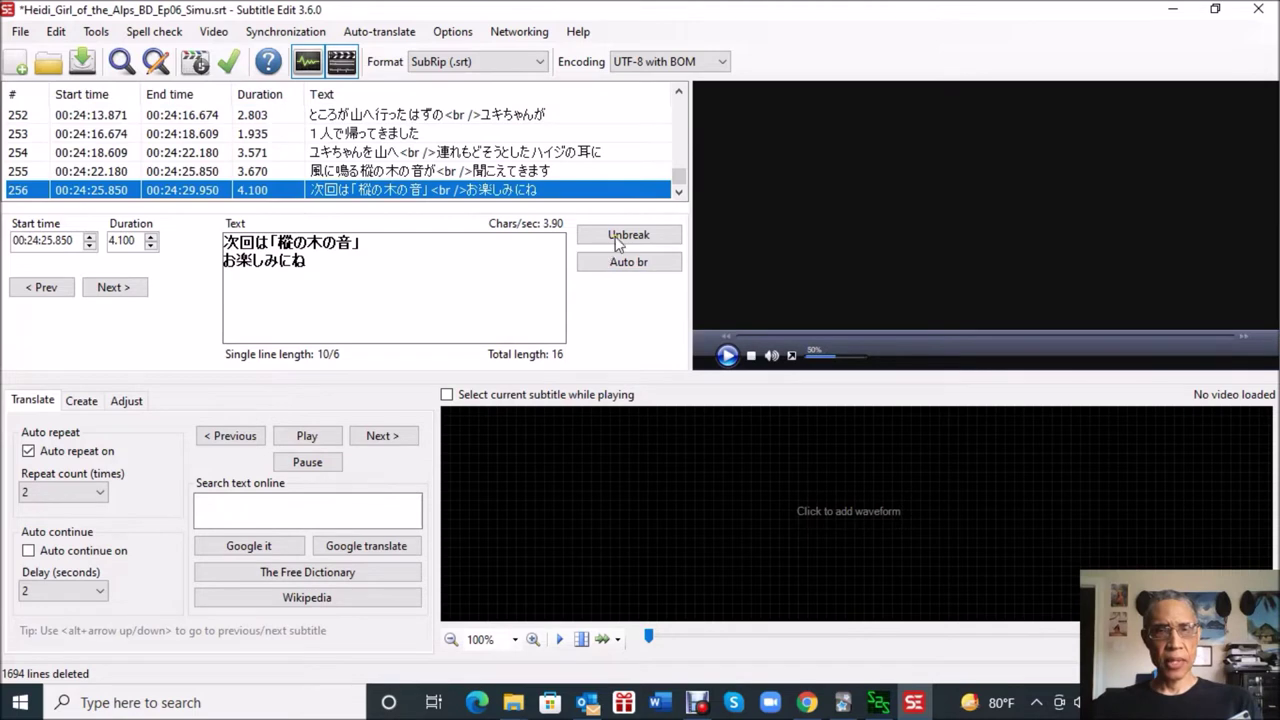
# Try to save the trimmed subtitles over Heidi_Girl_of_the_Alps_BD_Ep06_Simu in the Heidi Episode 6 folder.
pyautogui.click(18, 32)
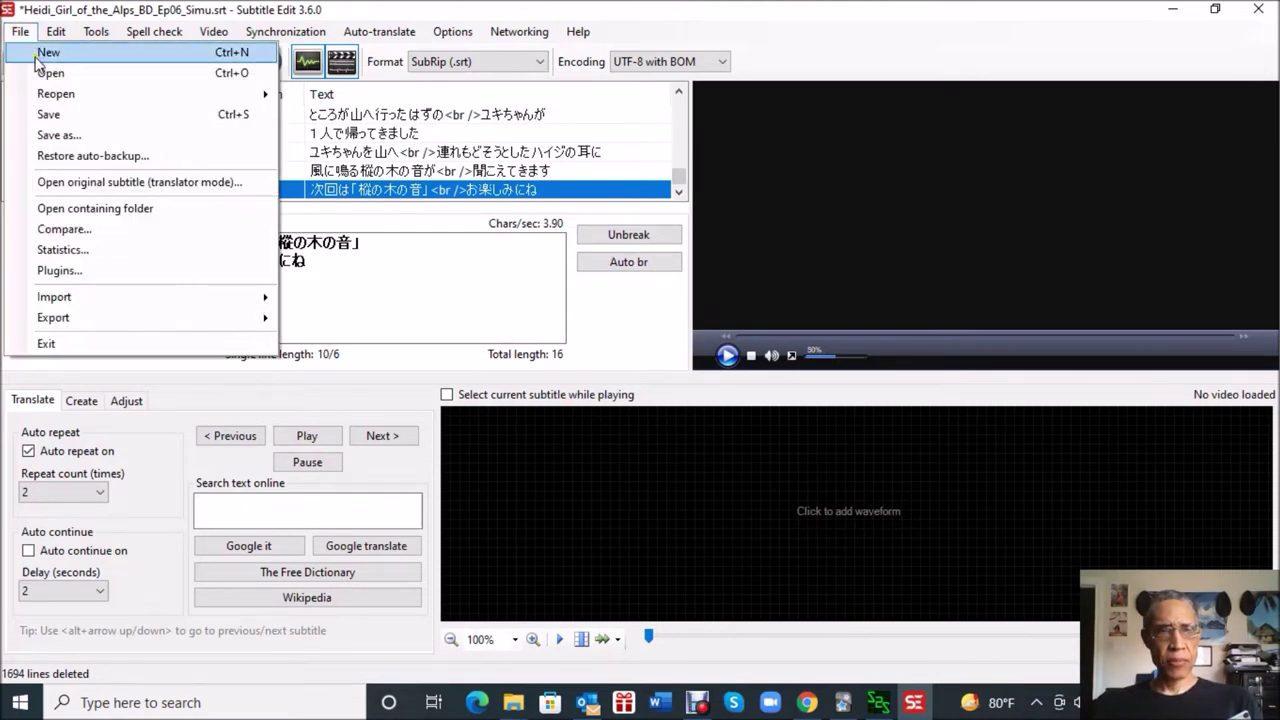
pyautogui.click(72, 138)
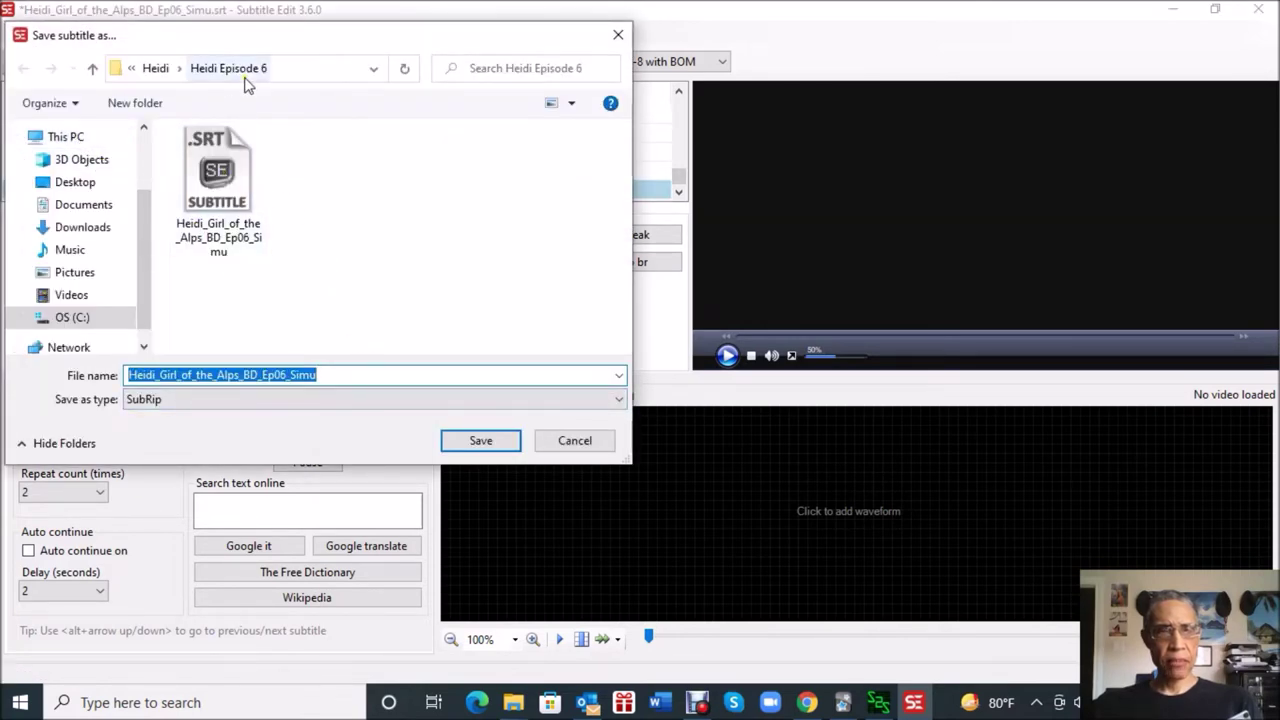
pyautogui.click(456, 441)
pyautogui.click(700, 356)
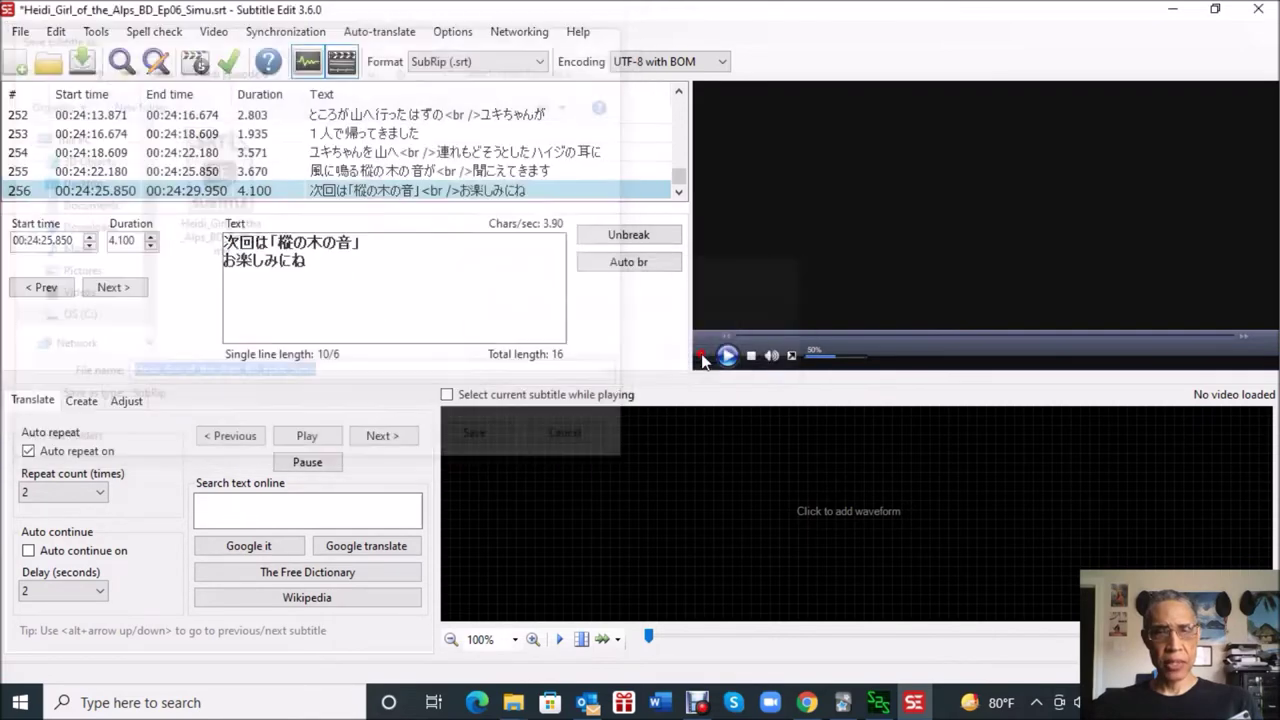
pyautogui.click(771, 423)
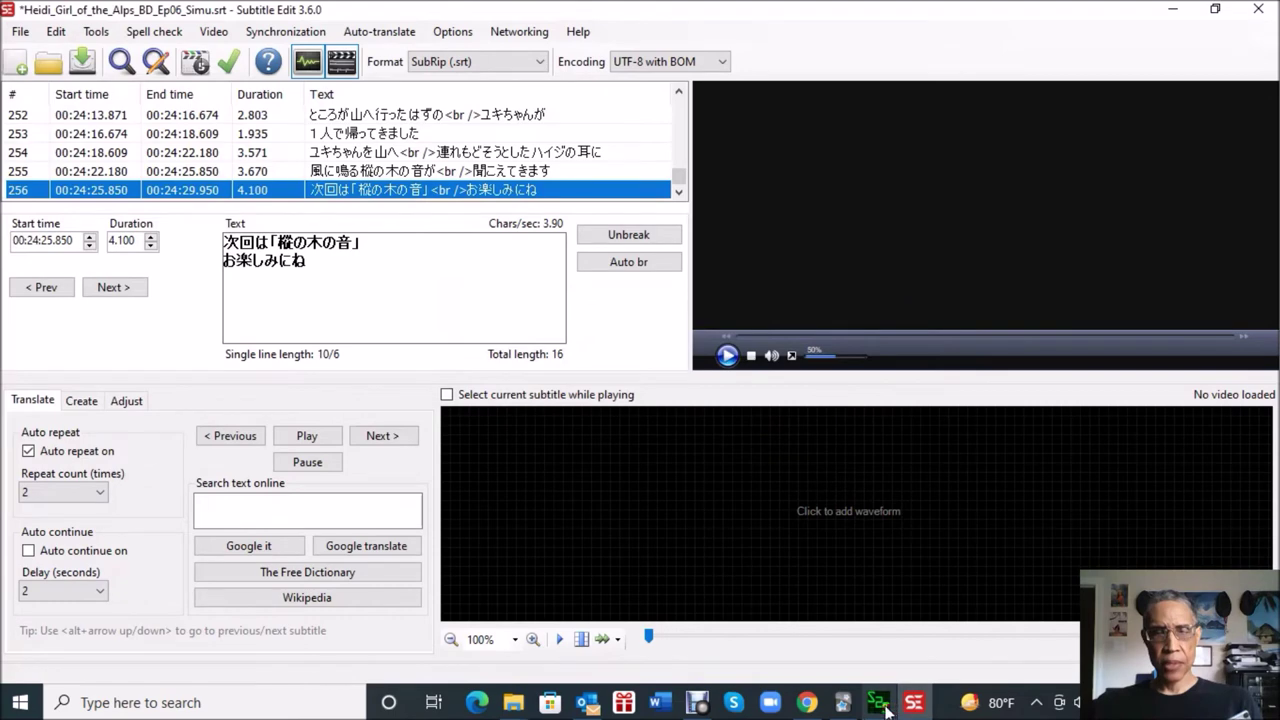
# Close subs2srs and save the trimmed subtitles over Heidi_Girl_of_the_Alps_BD_Ep06_Simu in SubRip format in the Heidi Episode 6 folder.
pyautogui.click(878, 703)
pyautogui.click(1101, 72)
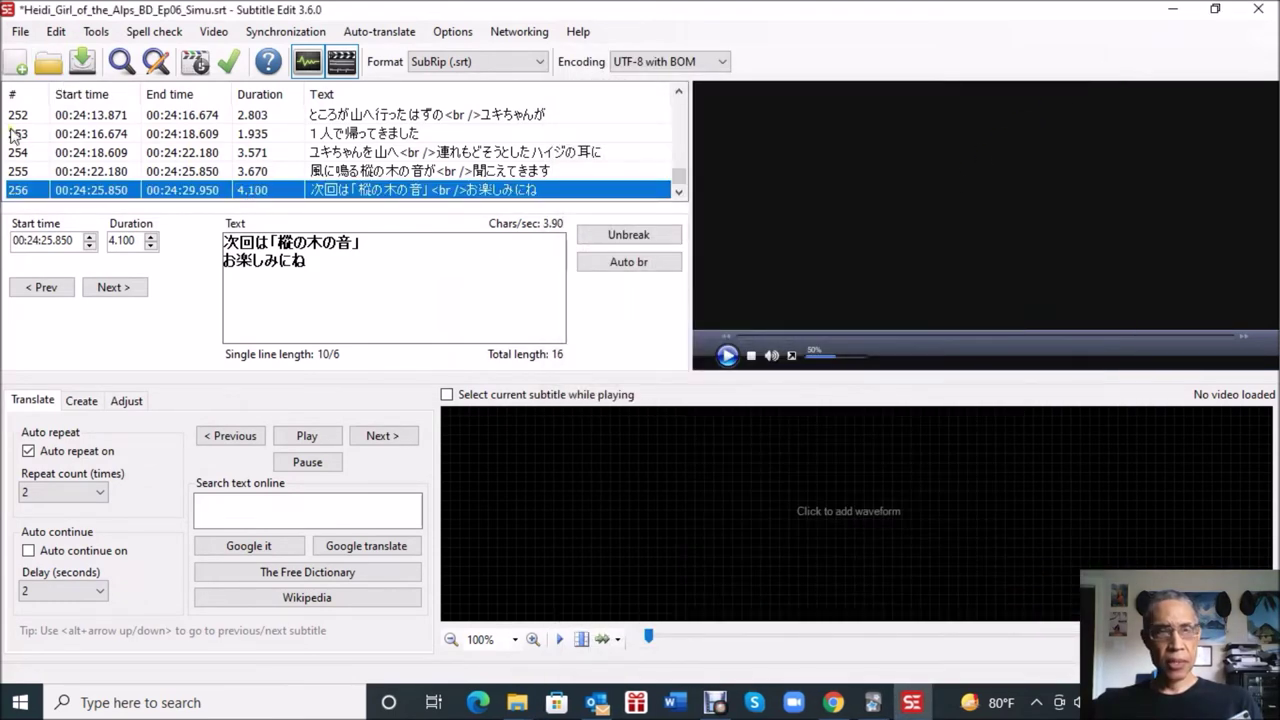
pyautogui.click(18, 30)
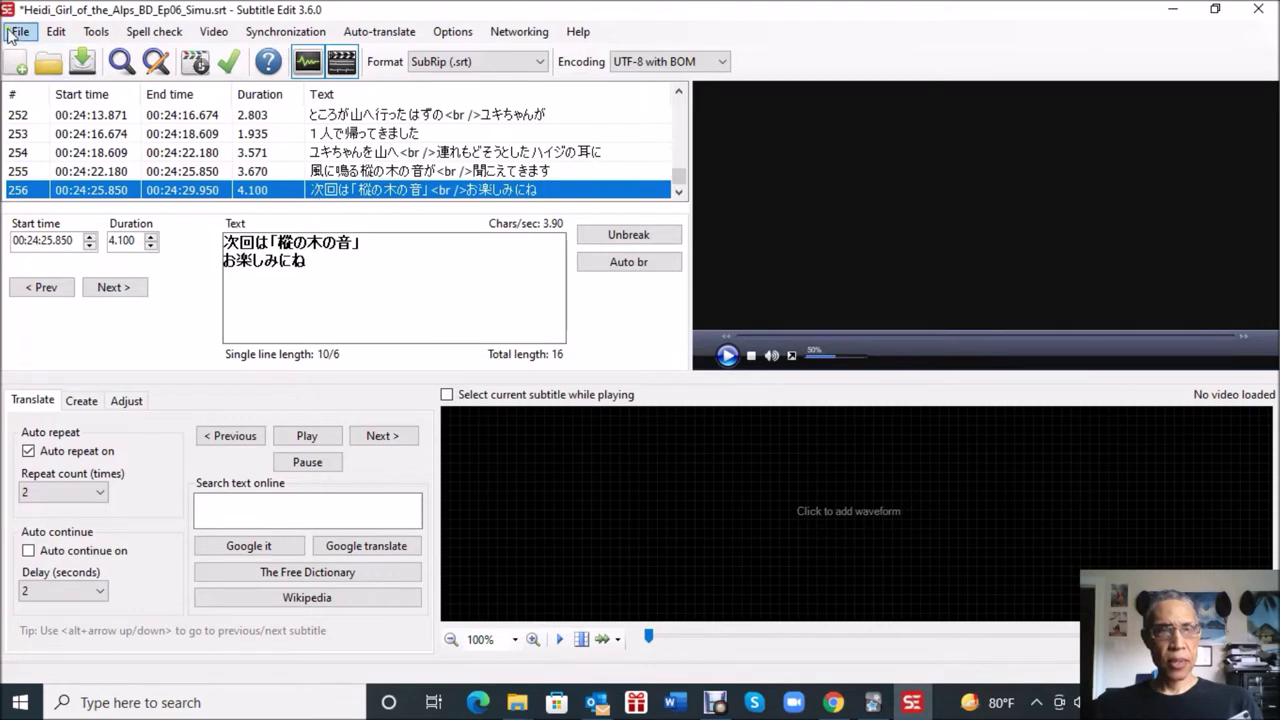
pyautogui.click(55, 134)
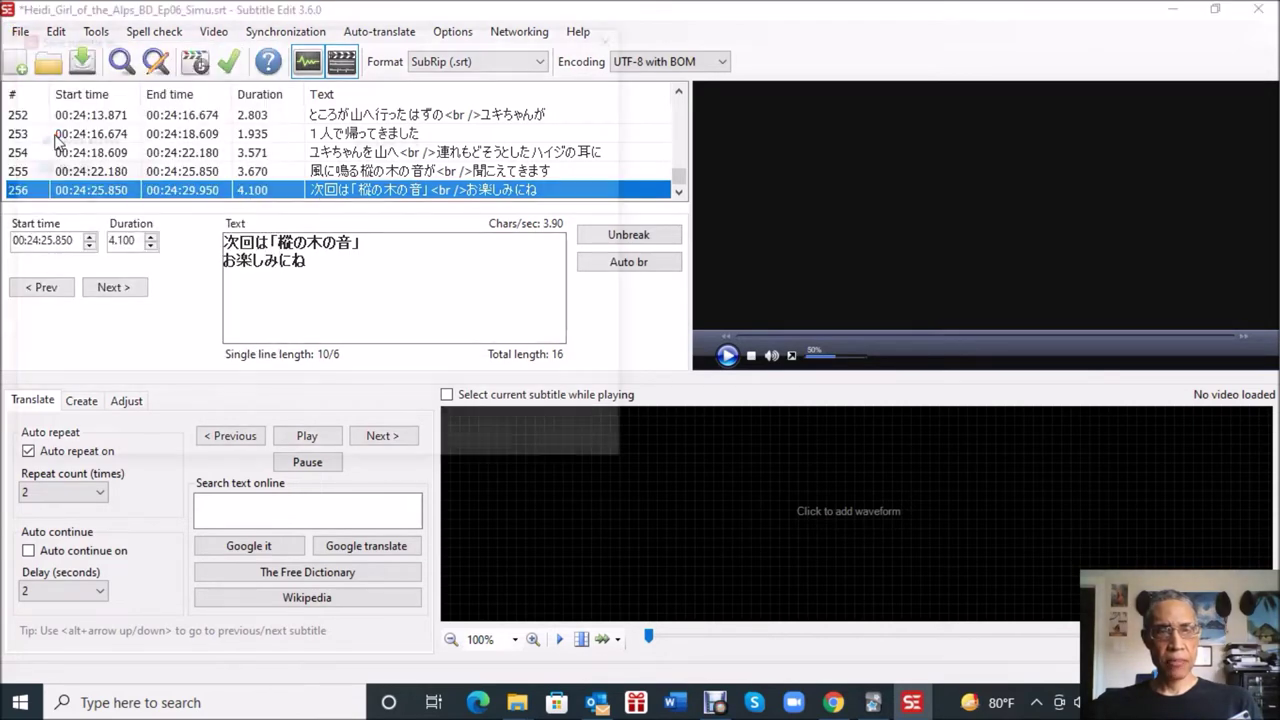
pyautogui.click(453, 450)
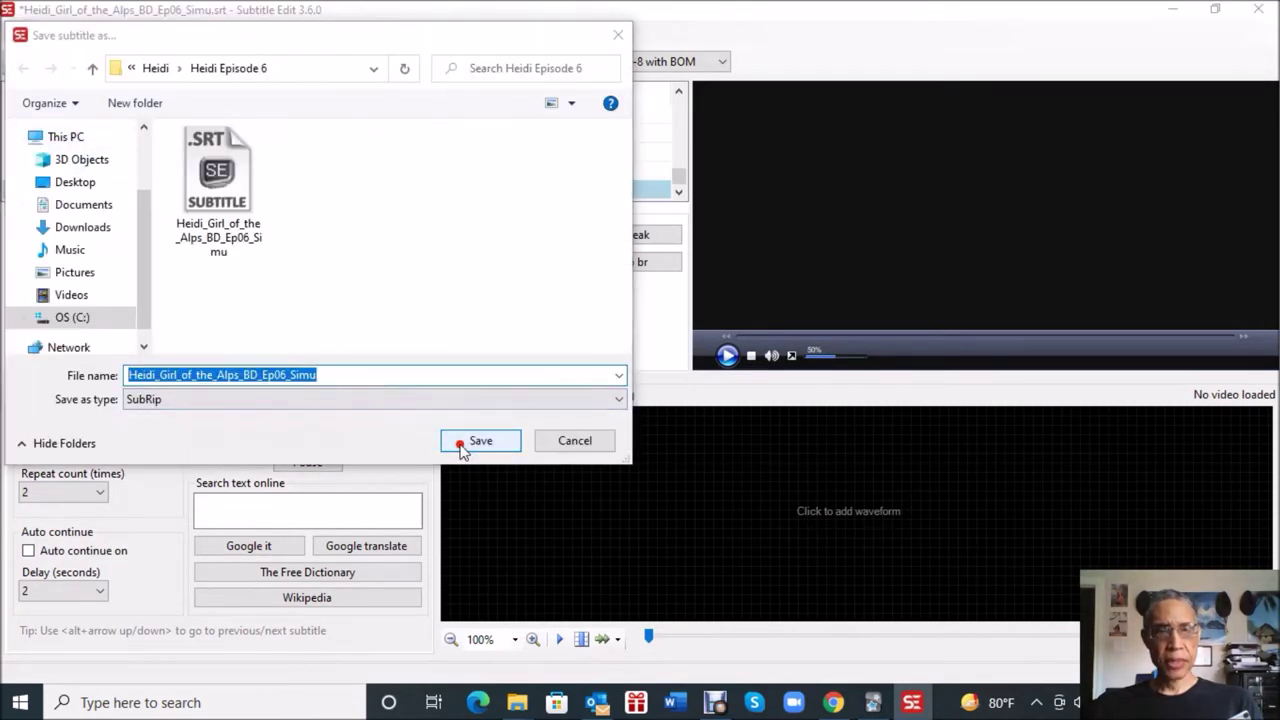
pyautogui.click(690, 358)
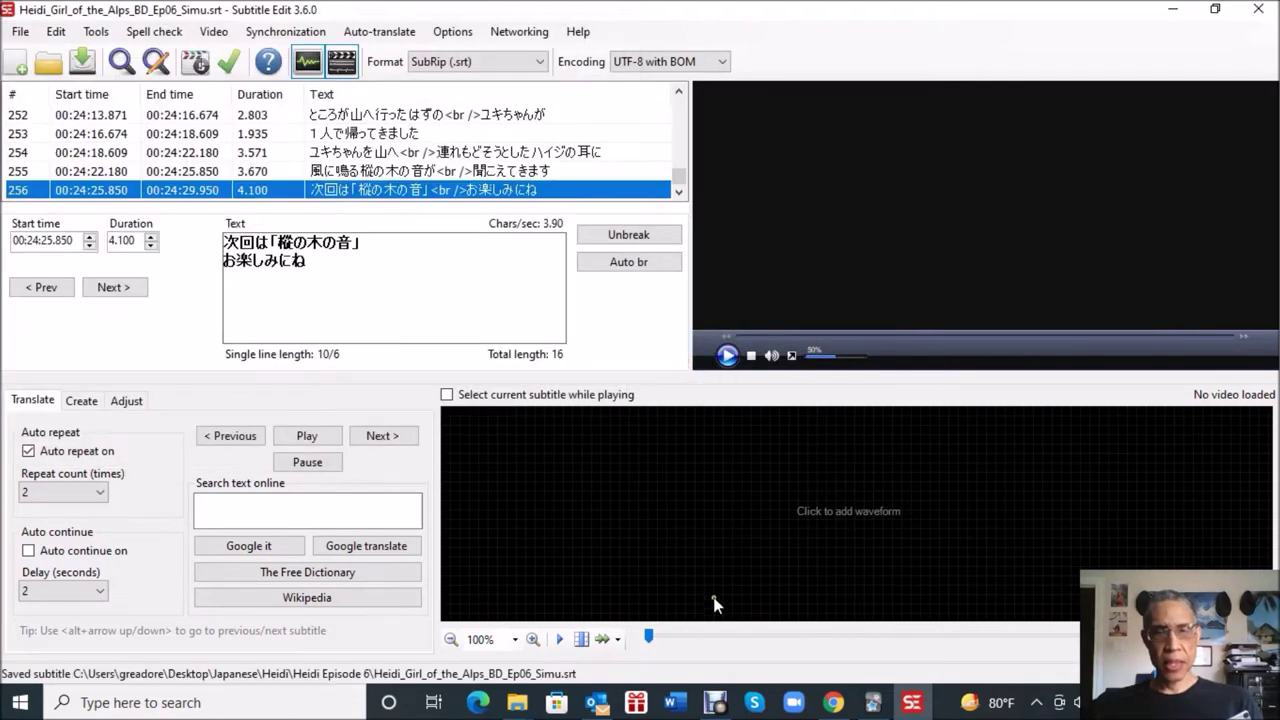
# Reopen subs2srs and load Heidi_Girl_of_the_Alps_BD_Ep06_Simu as the target-language subtitle file.
pyautogui.click(20, 706)
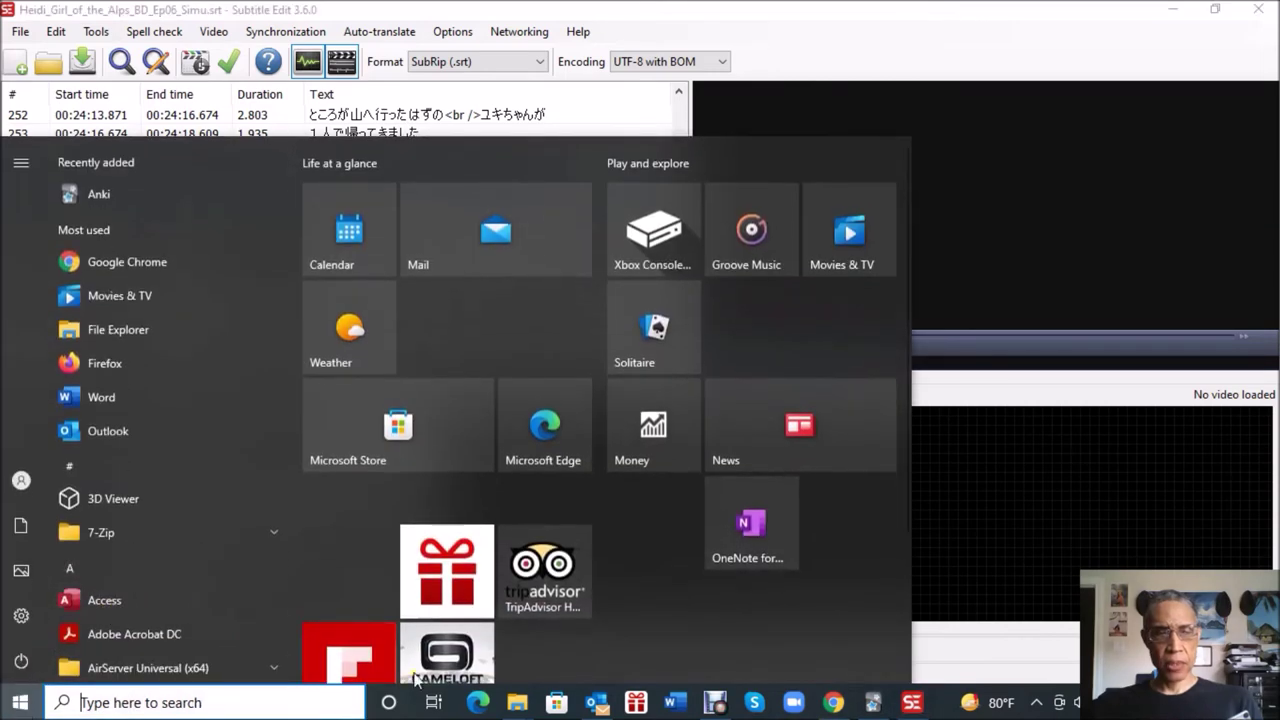
pyautogui.moveTo(517, 706)
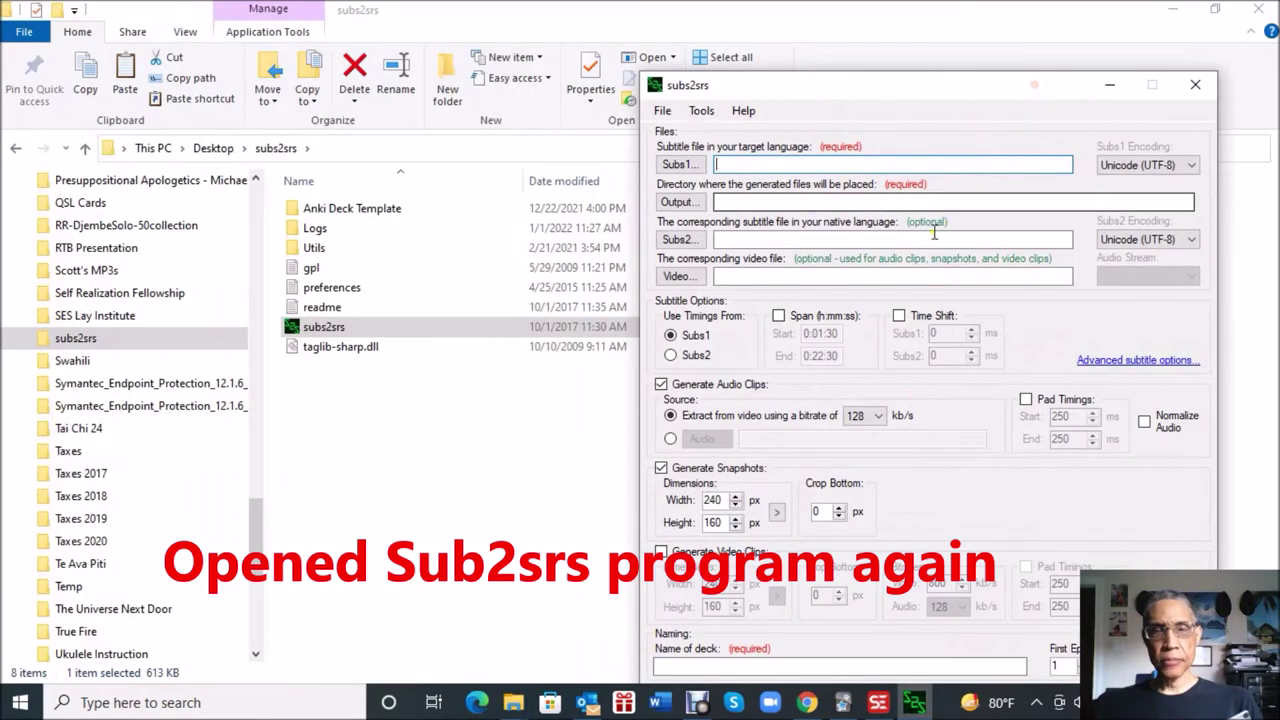
pyautogui.click(678, 165)
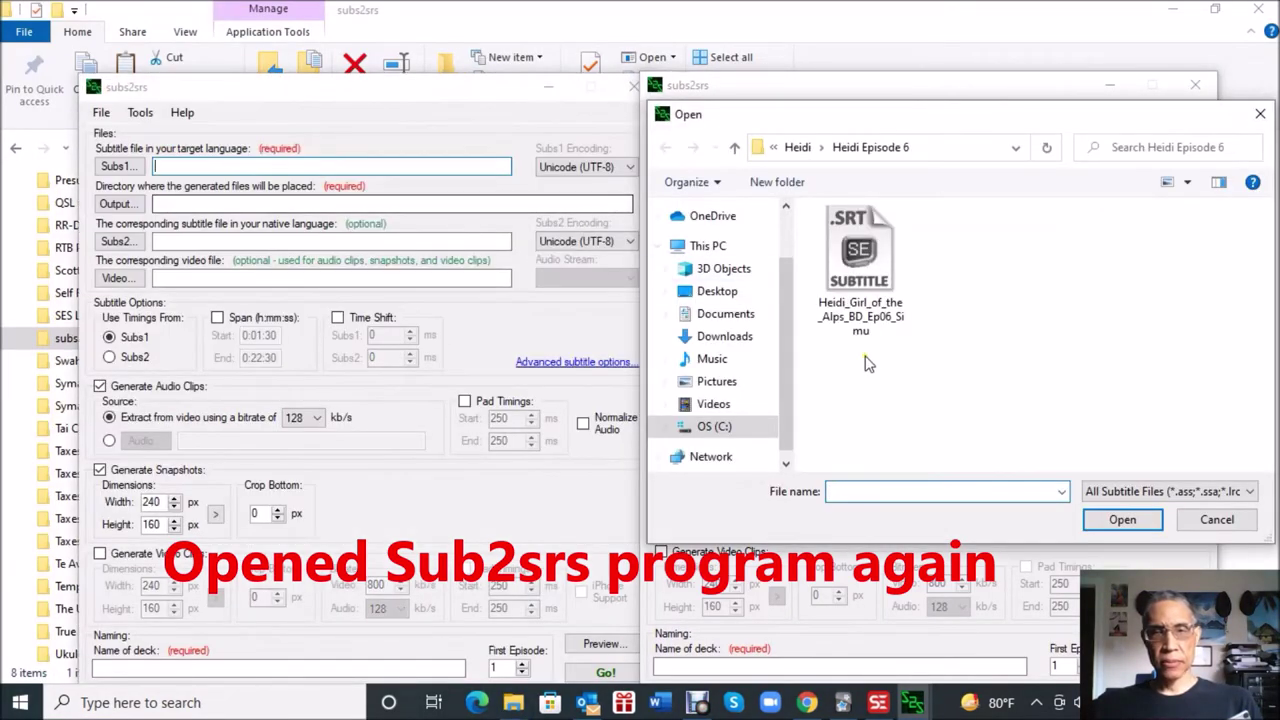
pyautogui.click(860, 255)
pyautogui.click(1131, 526)
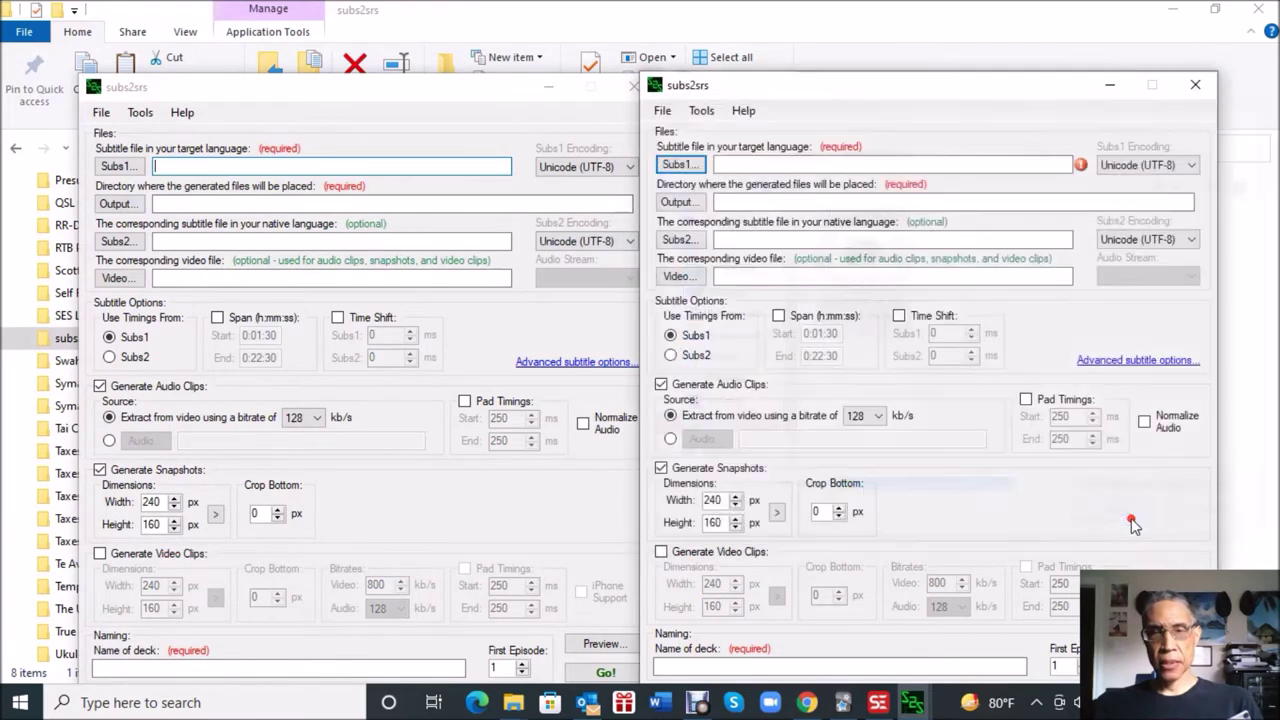
# Set the output directory to the Heidi Episode 6 folder and choose Heidi Episode 006 w English Subtitles as the video.
pyautogui.click(680, 204)
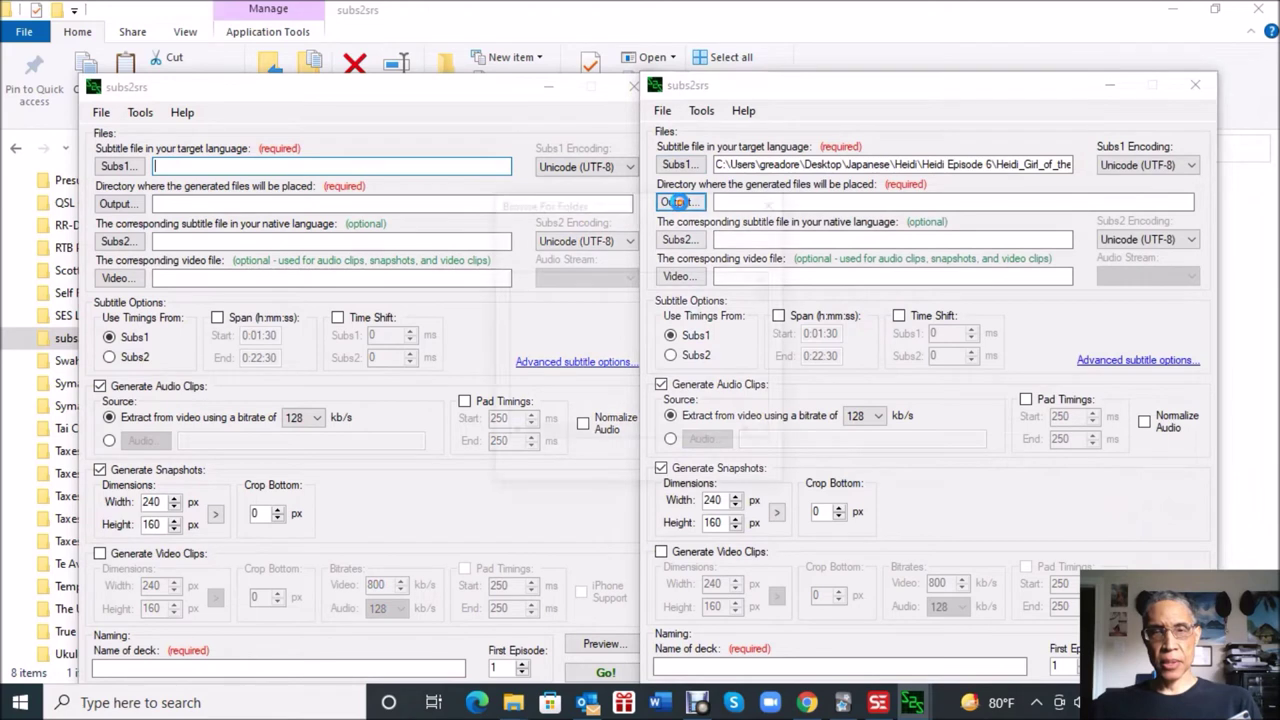
pyautogui.scroll(-10, 705, 310)
pyautogui.scroll(-8, 705, 330)
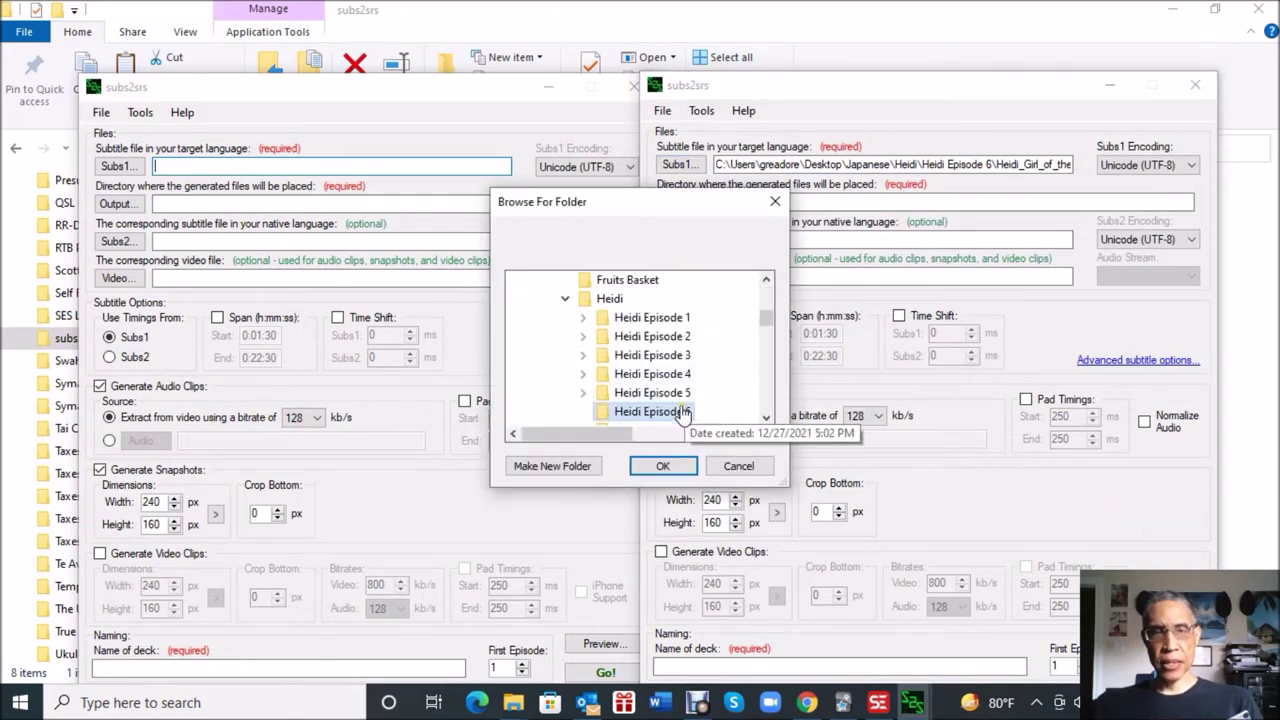
pyautogui.click(672, 466)
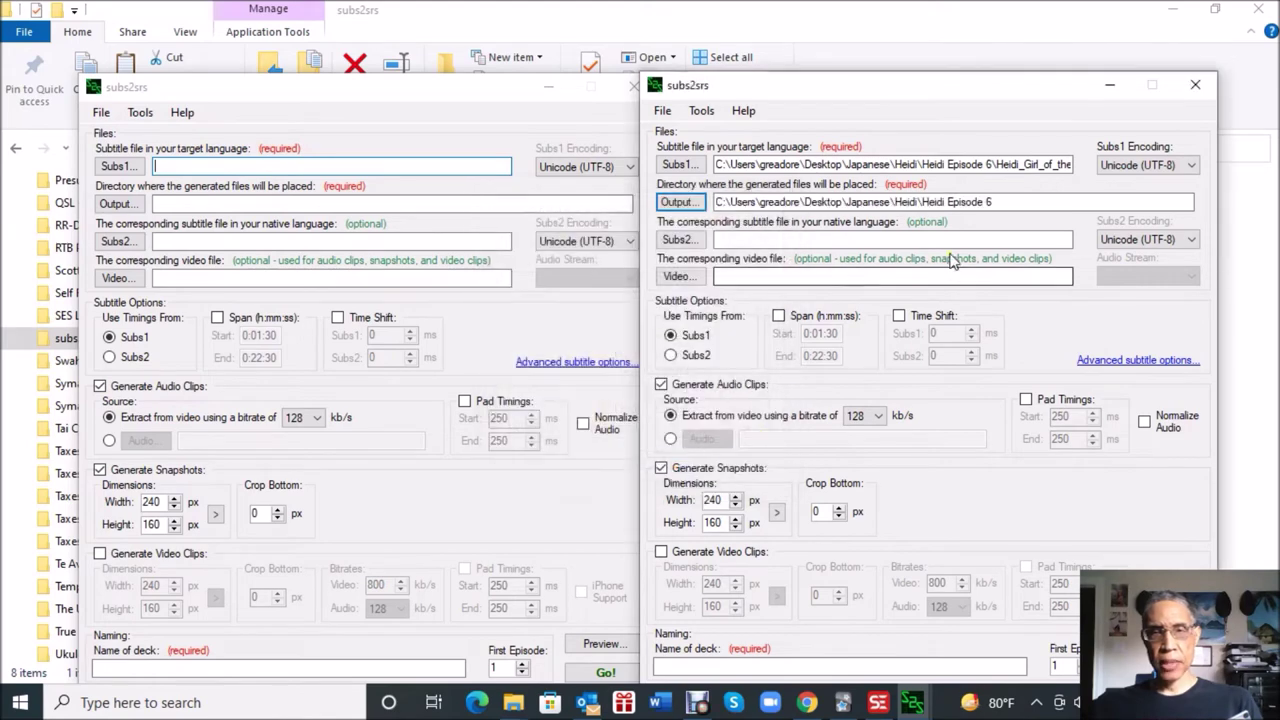
pyautogui.click(677, 276)
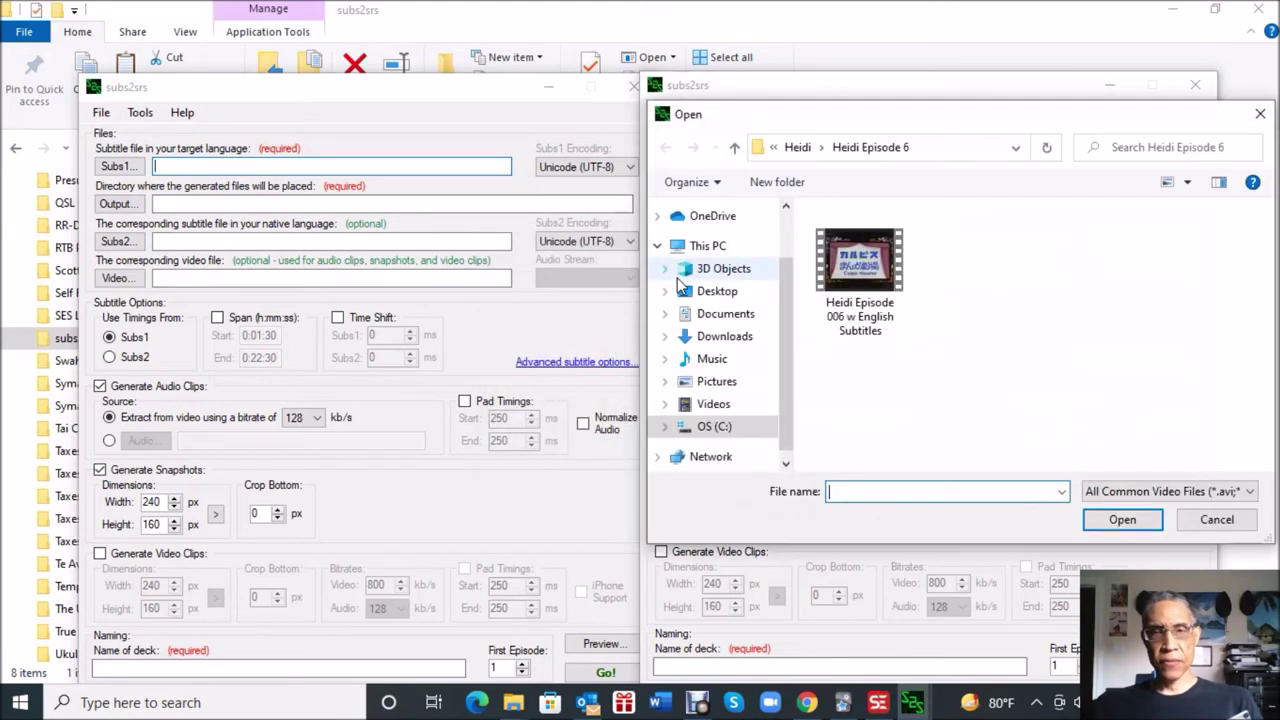
pyautogui.click(866, 276)
pyautogui.click(1121, 519)
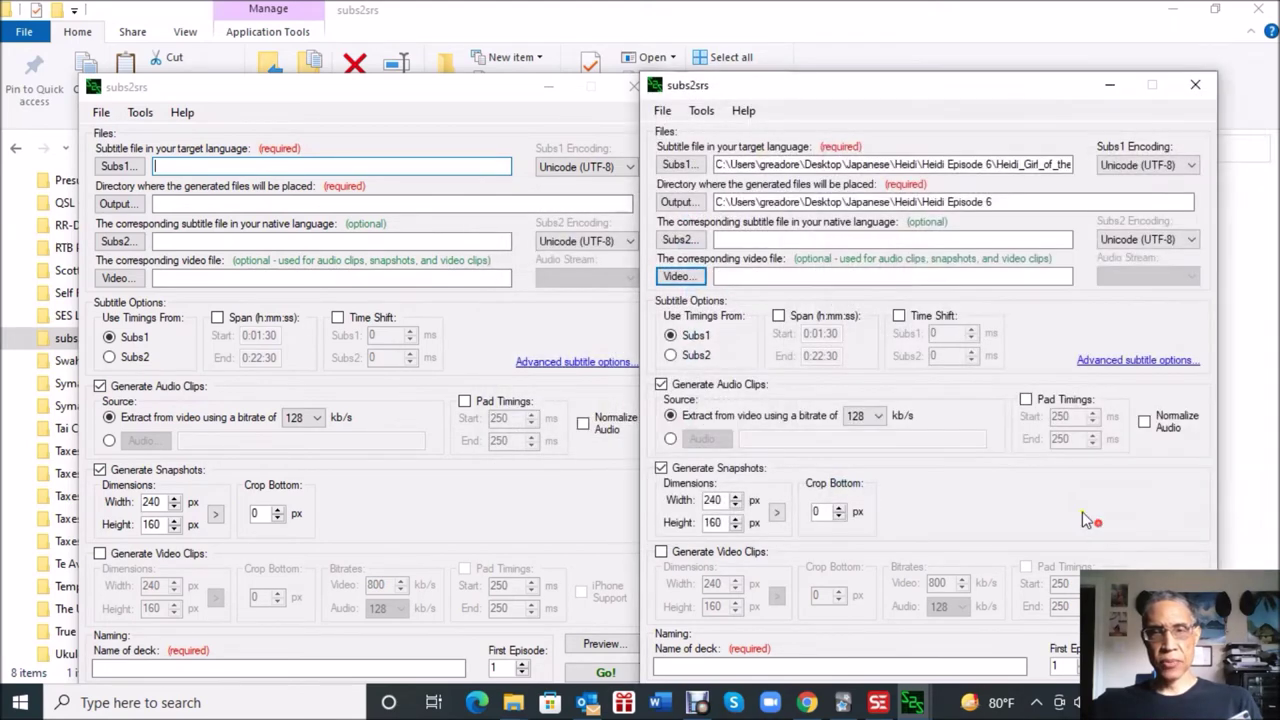
# Name the deck Heidi Episode 6.
pyautogui.click(800, 662)
pyautogui.write('H')
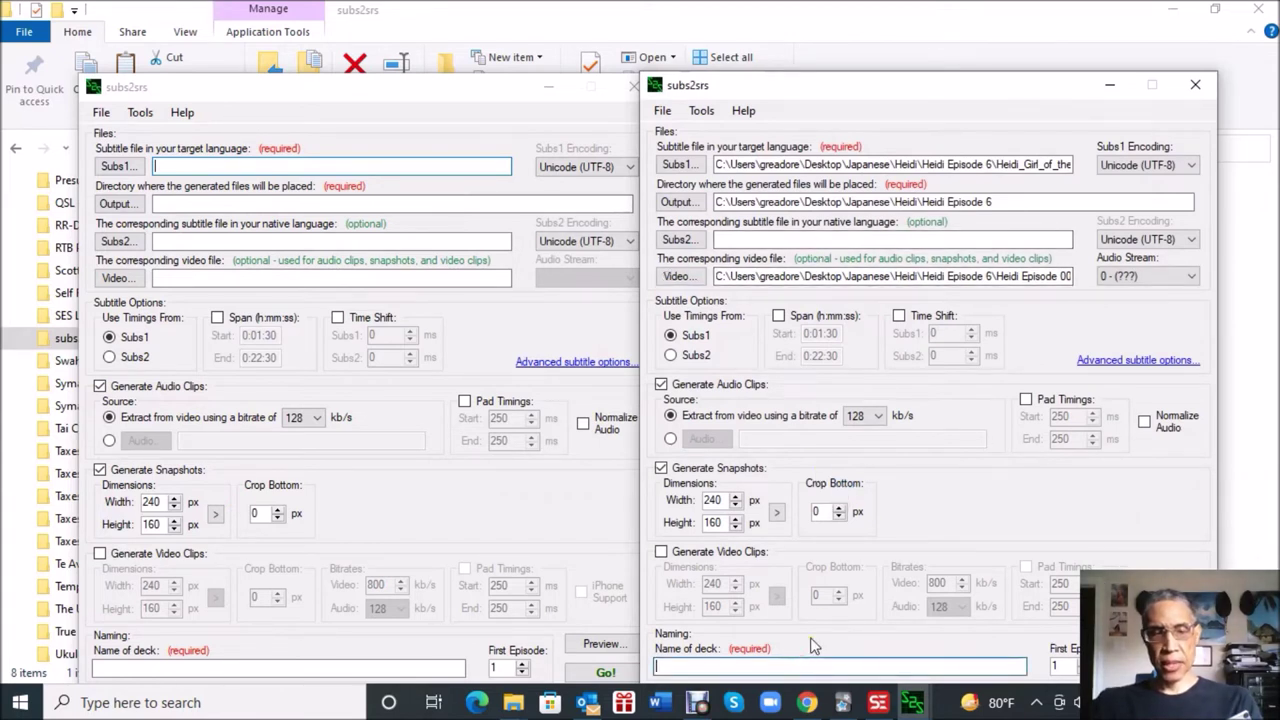
pyautogui.write('eidi ')
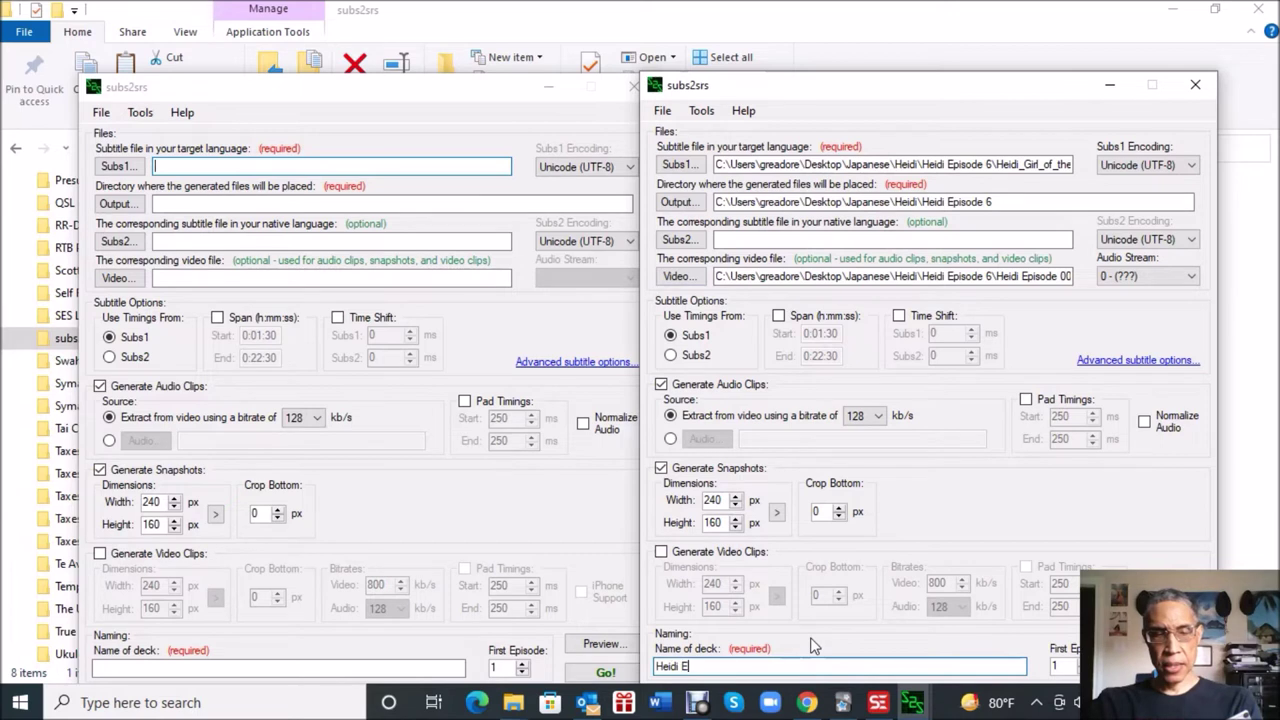
pyautogui.write('Episode ')
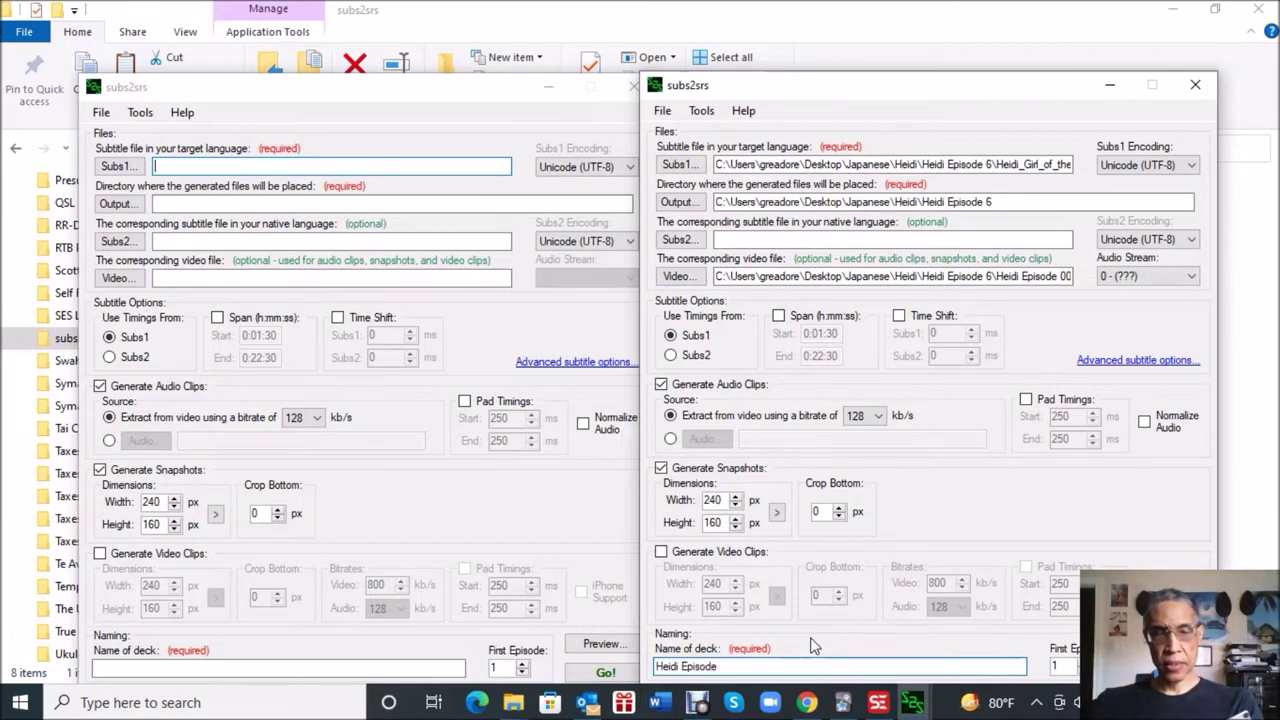
pyautogui.write('6')
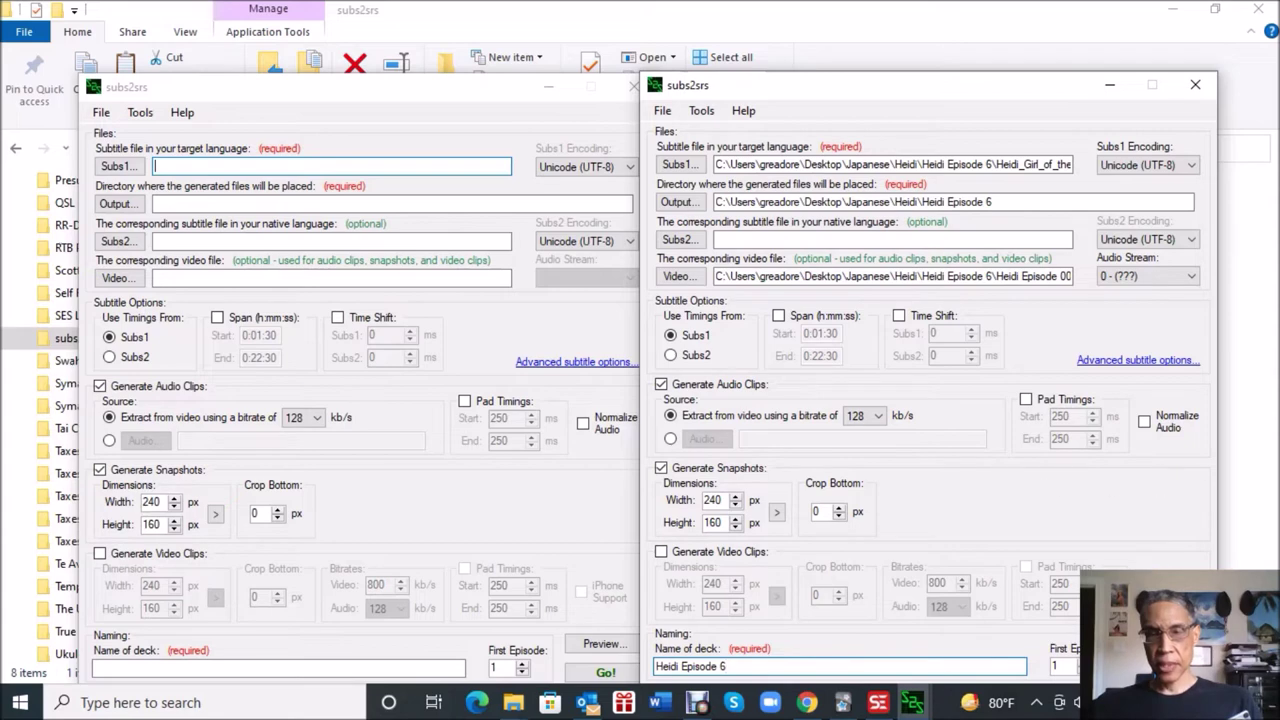
# Preview the deck, checking the snapshot and audio of the seventh subtitle line and the final lines of the list.
pyautogui.click(1167, 641)
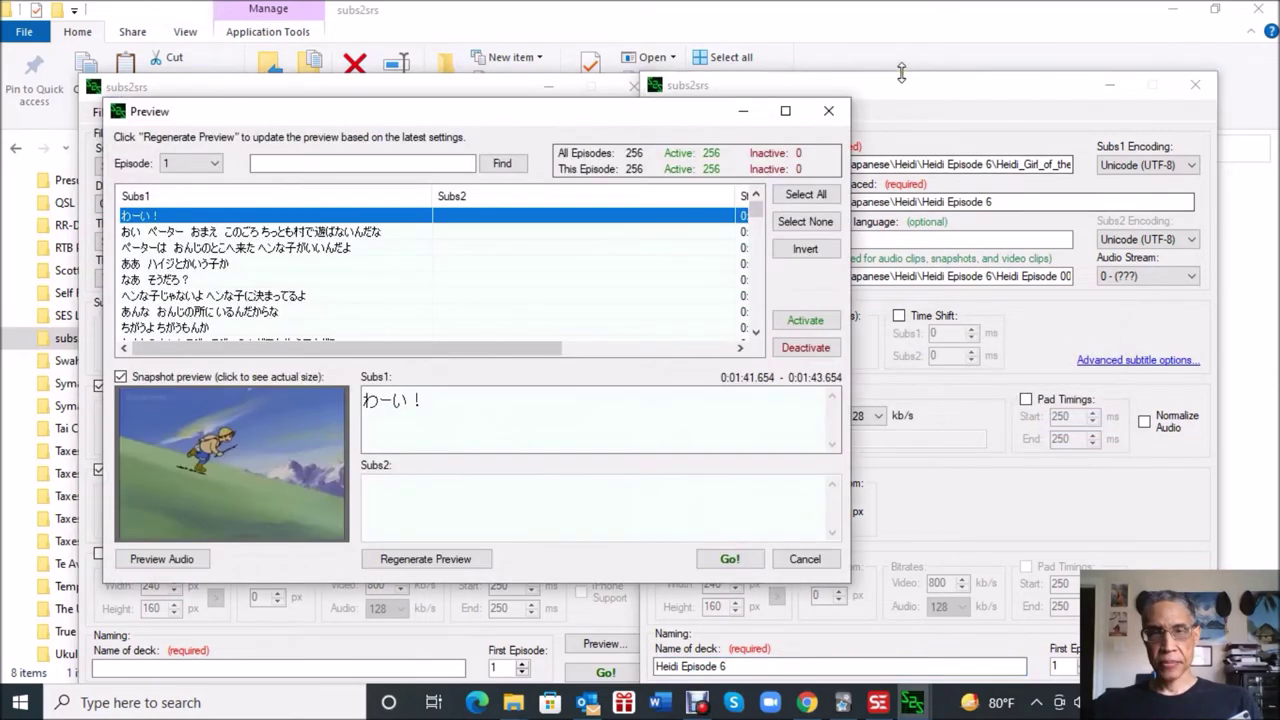
pyautogui.moveTo(901, 72); pyautogui.dragTo(894, 20)
pyautogui.click(496, 310)
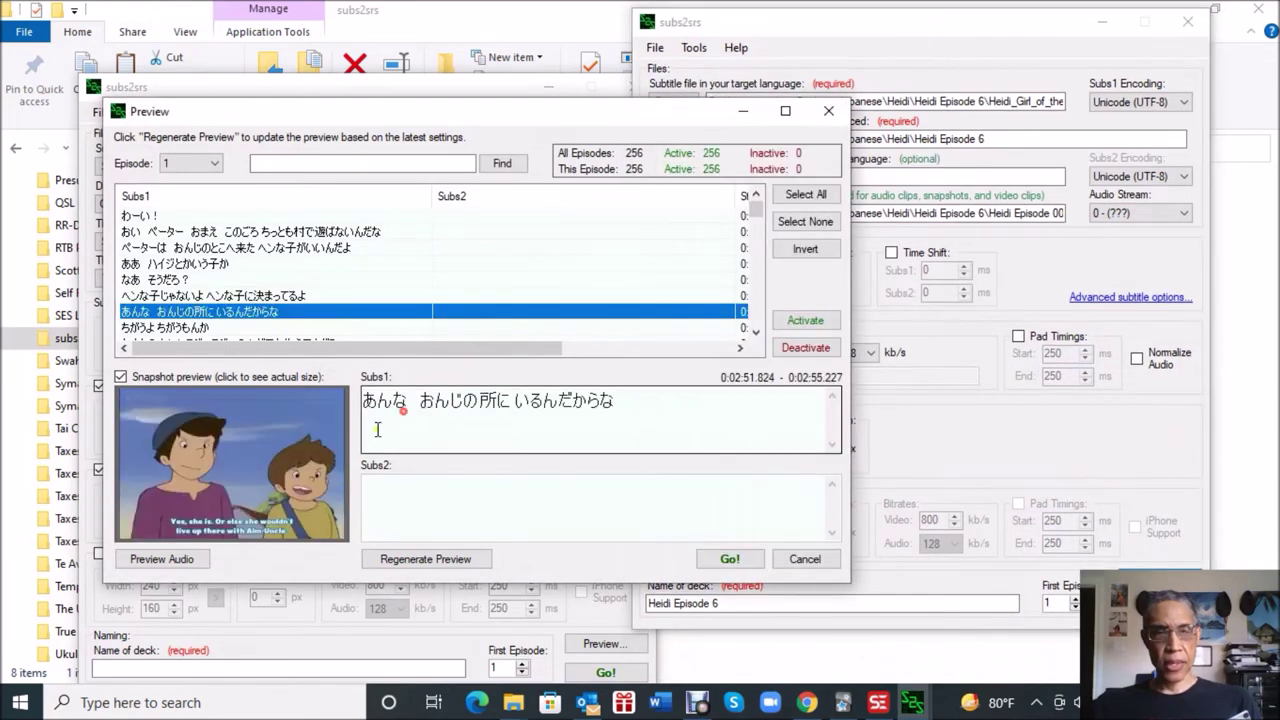
pyautogui.click(172, 561)
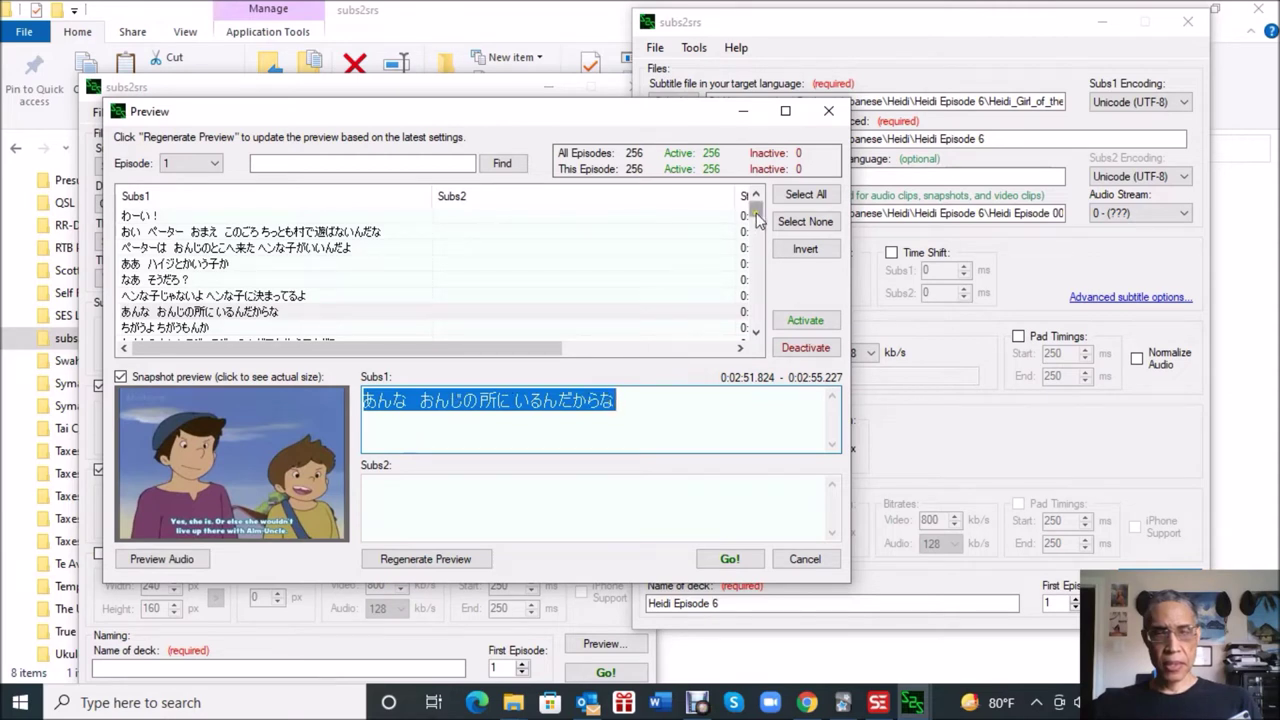
pyautogui.moveTo(758, 210); pyautogui.dragTo(757, 335)
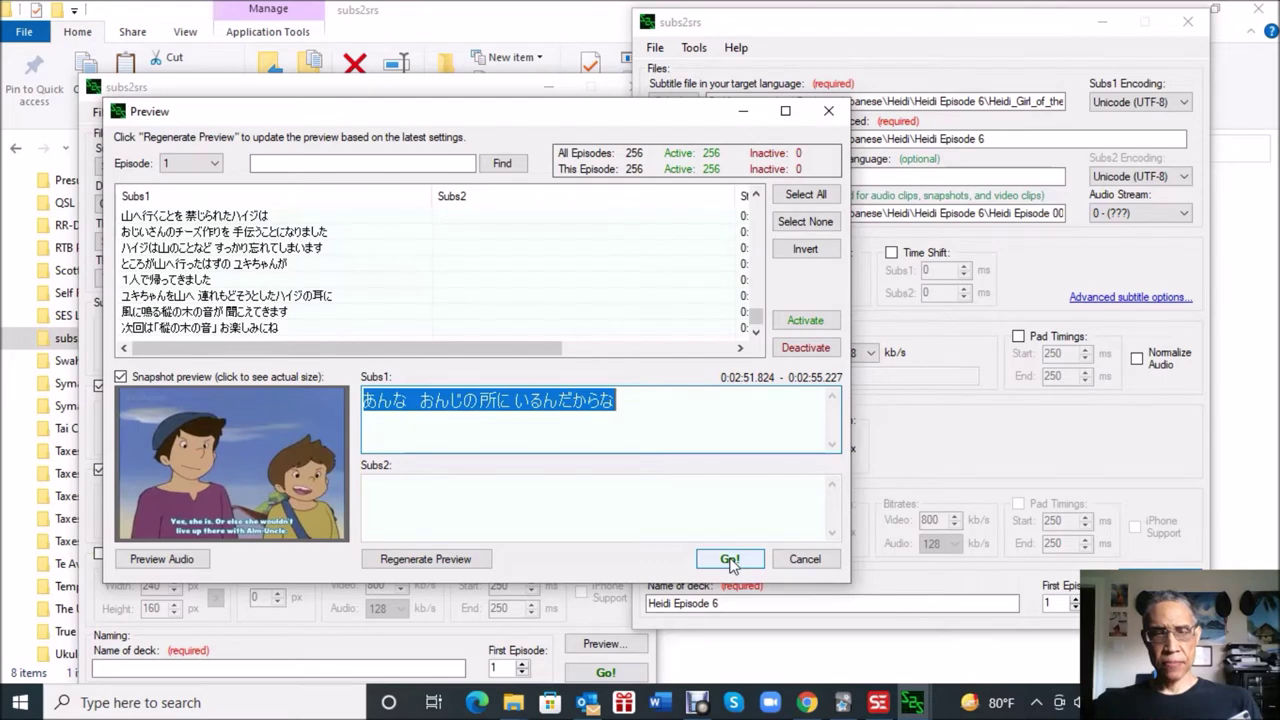
# Generate the deck files from the preview, and close the preview and the spare blank subs2srs window.
pyautogui.click(730, 559)
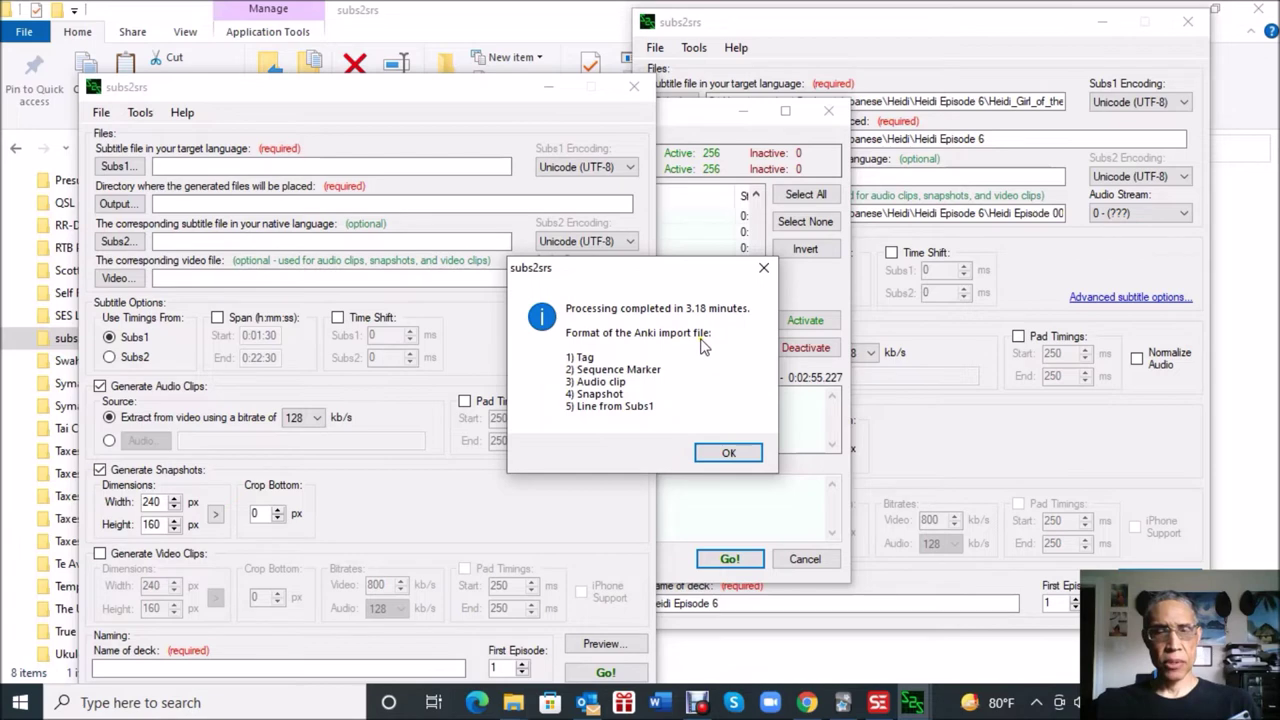
pyautogui.click(722, 452)
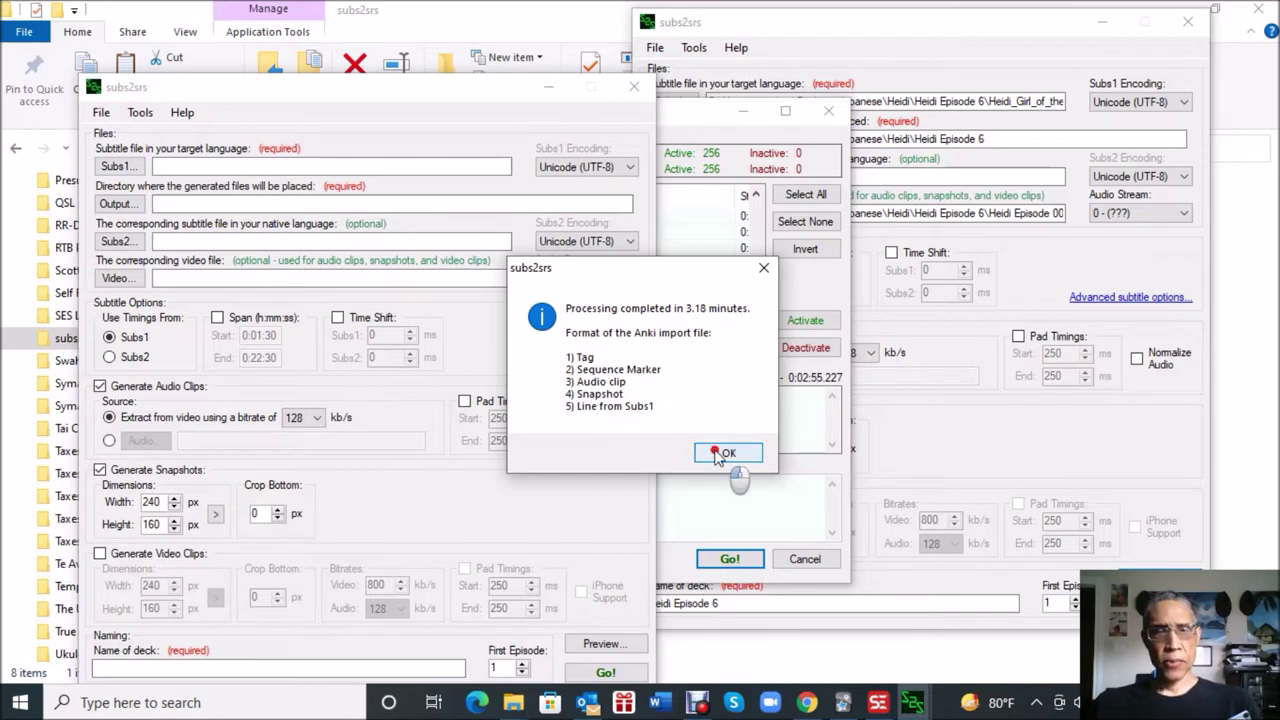
pyautogui.click(828, 112)
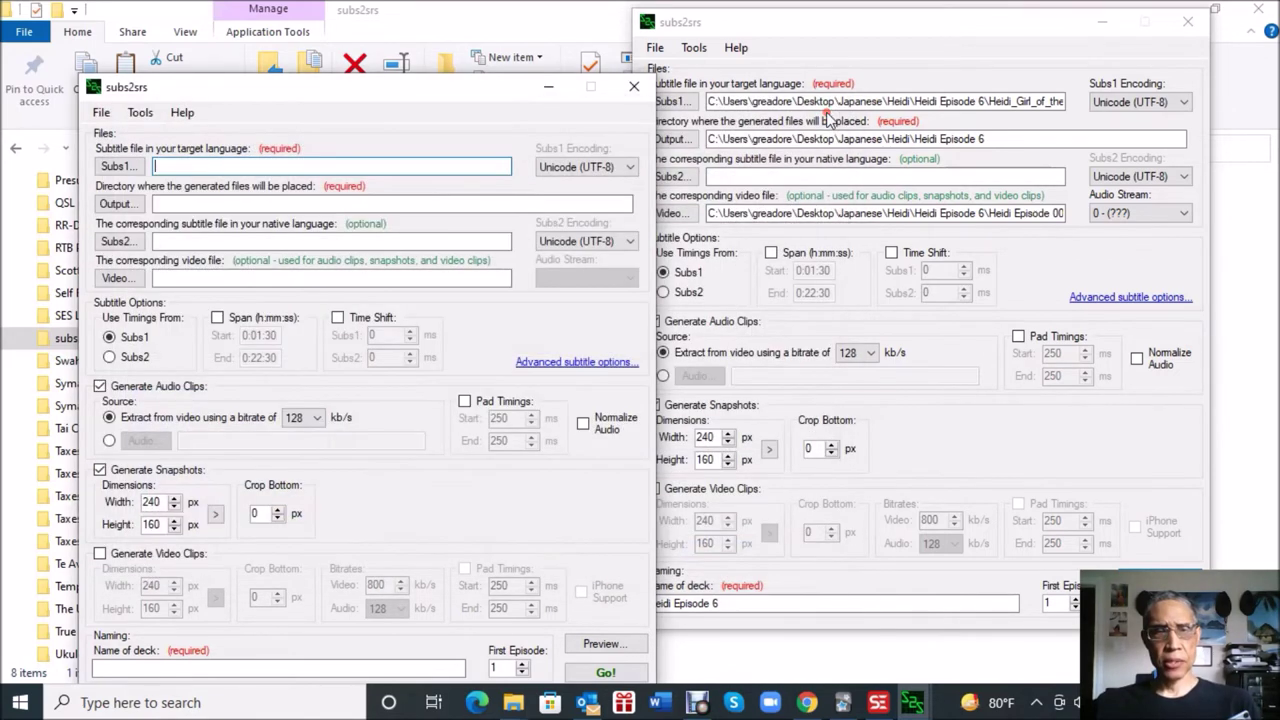
pyautogui.click(633, 88)
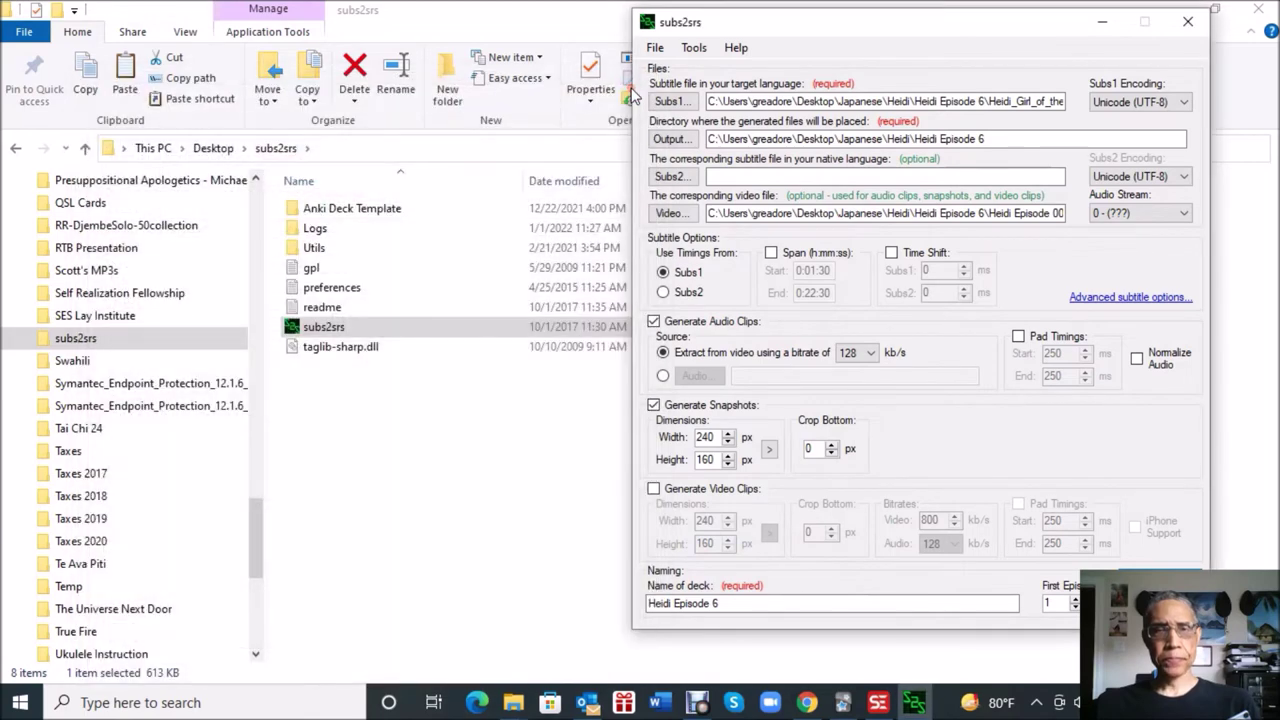
# Switch to File Explorer and open the Heidi_Episode_6.media folder inside the Heidi Episode 6 folder.
pyautogui.click(460, 477)
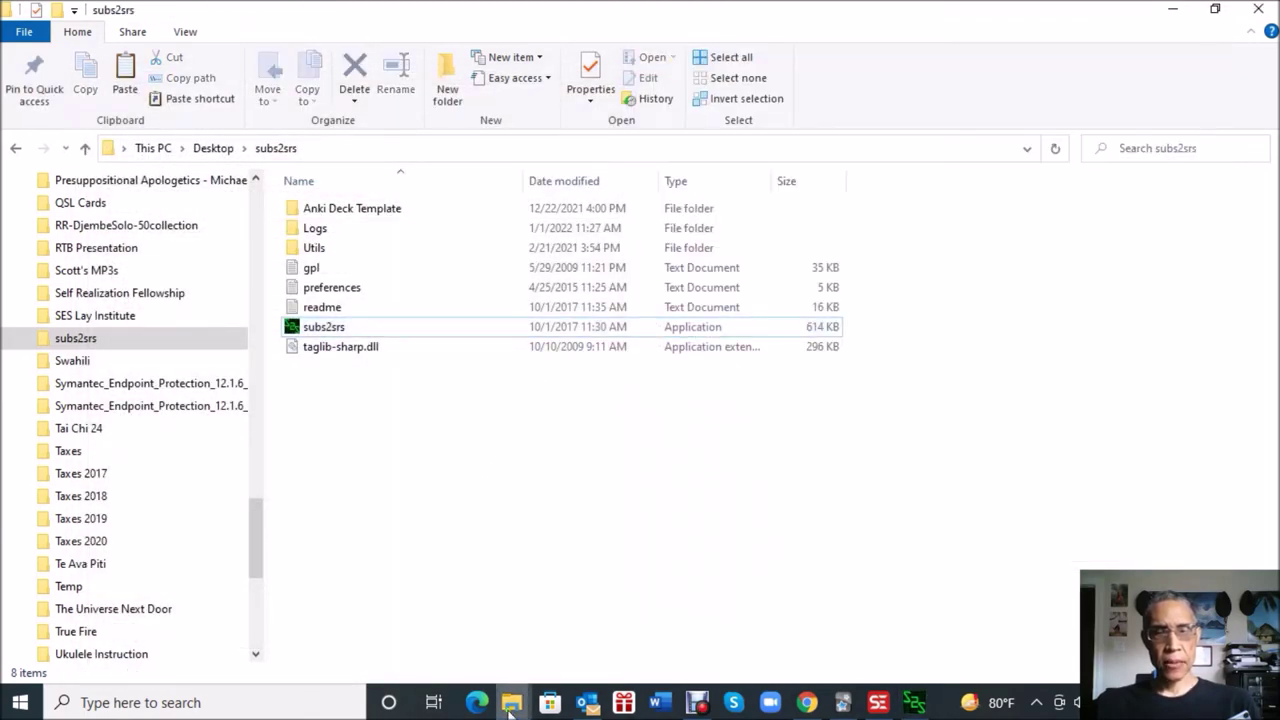
pyautogui.moveTo(511, 708)
pyautogui.click(410, 620)
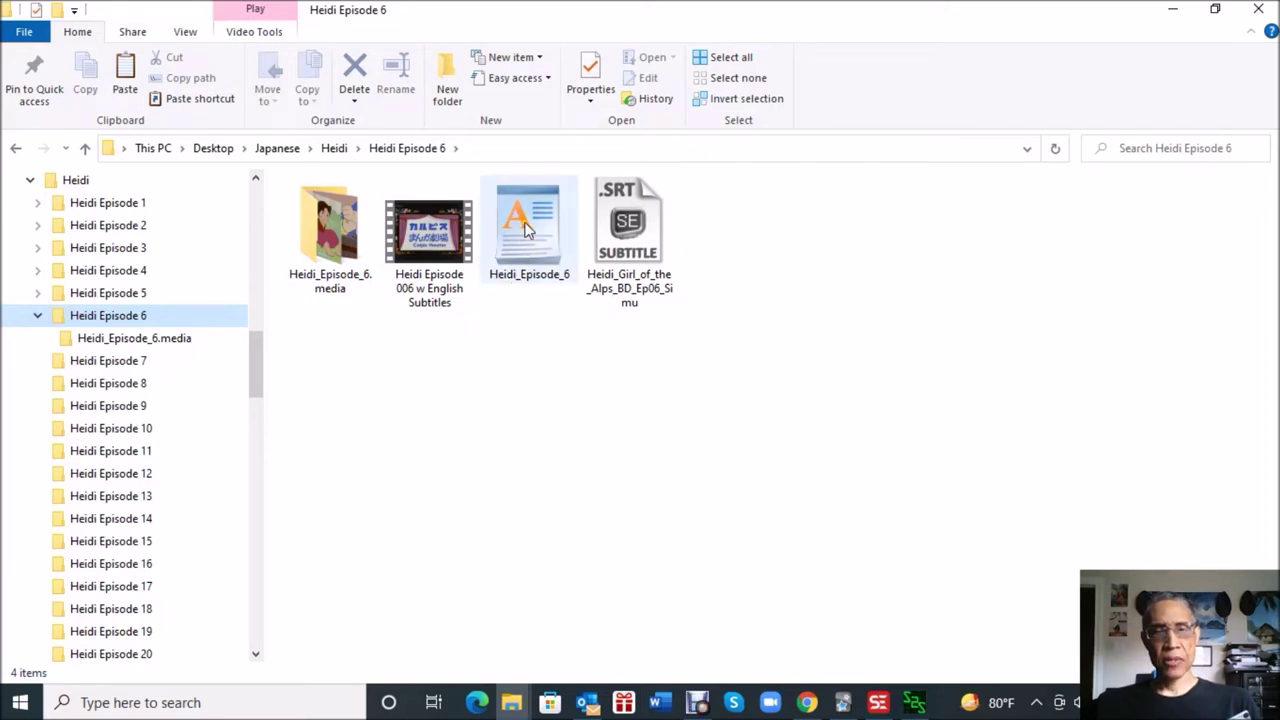
pyautogui.moveTo(522, 226)
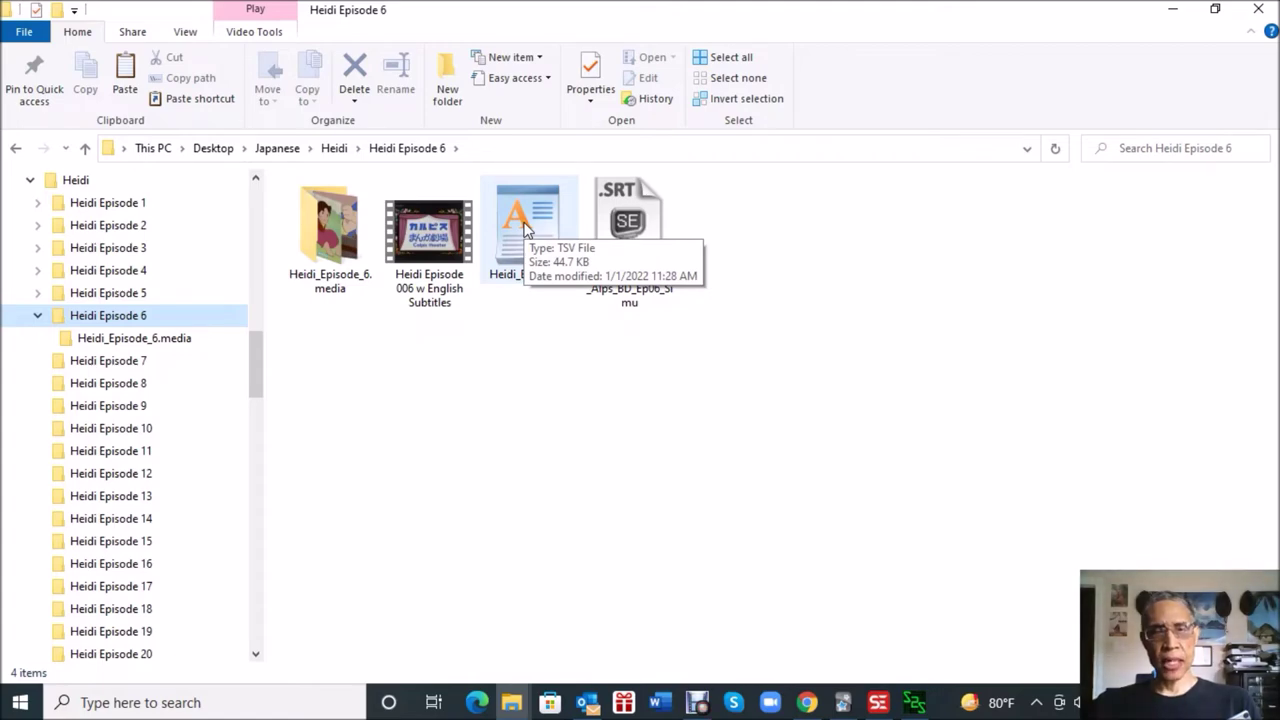
pyautogui.doubleClick(328, 238)
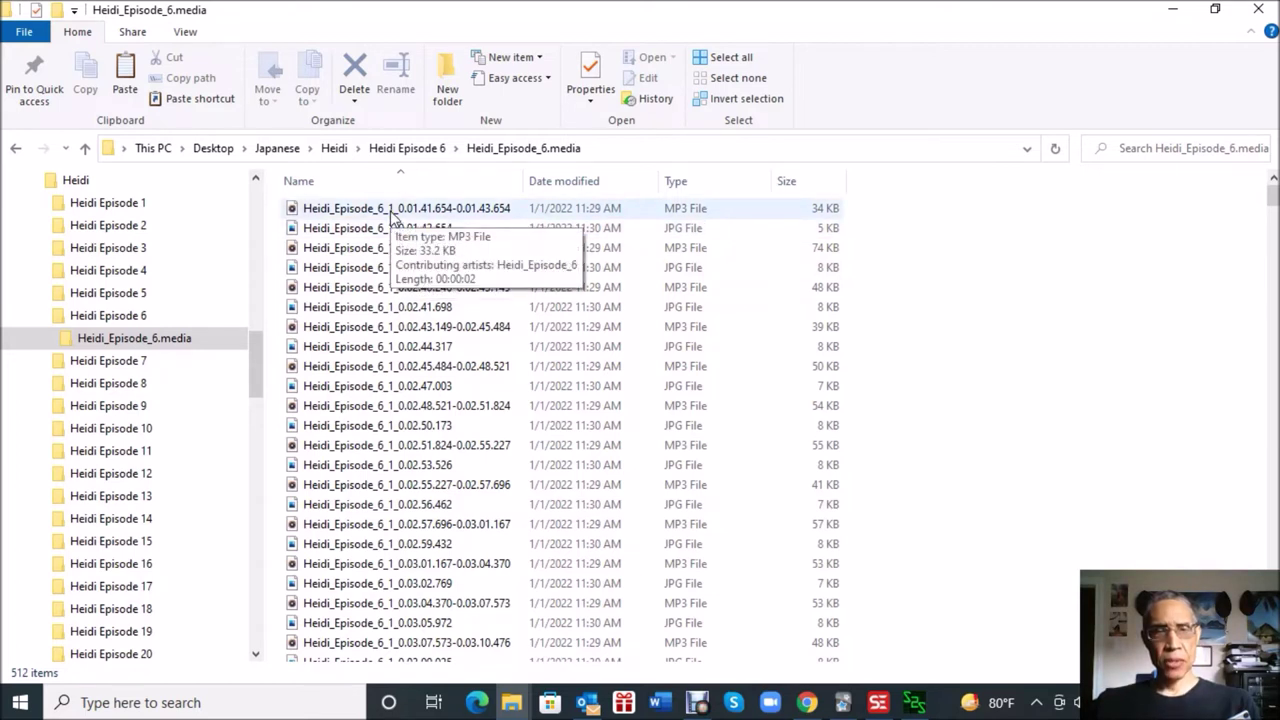
# Copy all the audio and image files from Heidi_Episode_6.media into Anki's collection.media folder.
pyautogui.click(391, 210)
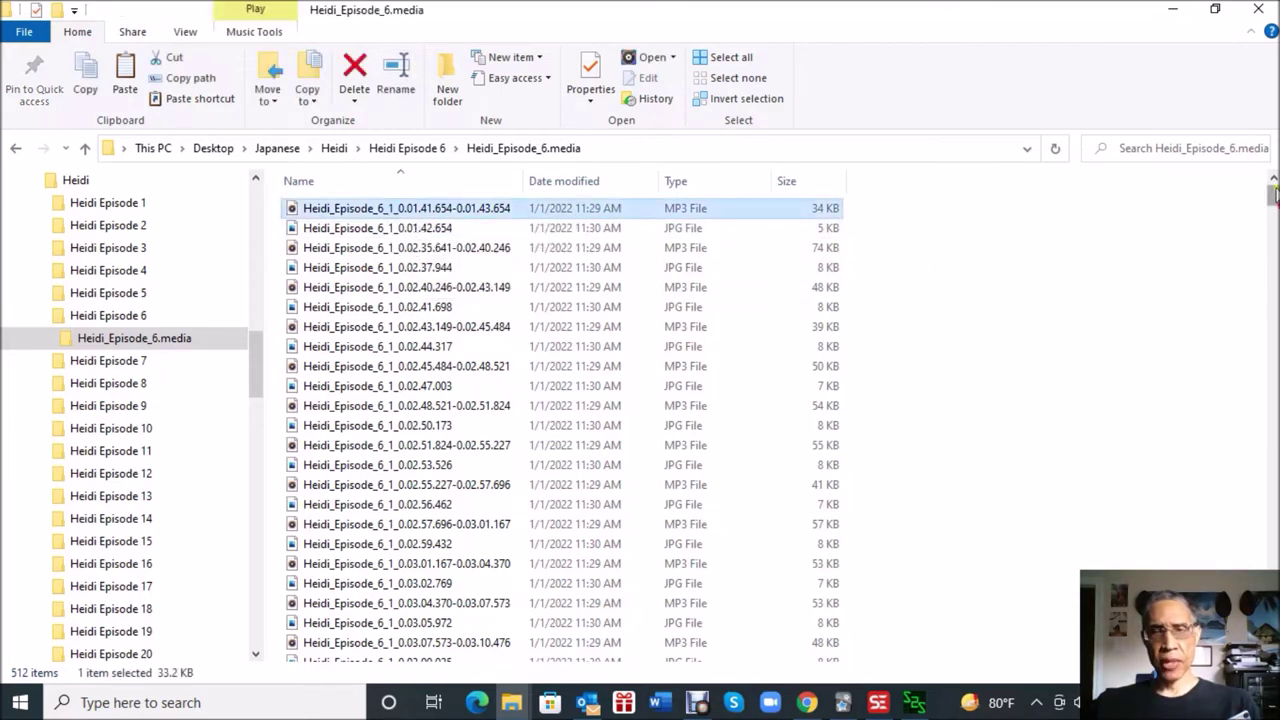
pyautogui.moveTo(1273, 200); pyautogui.dragTo(1265, 610)
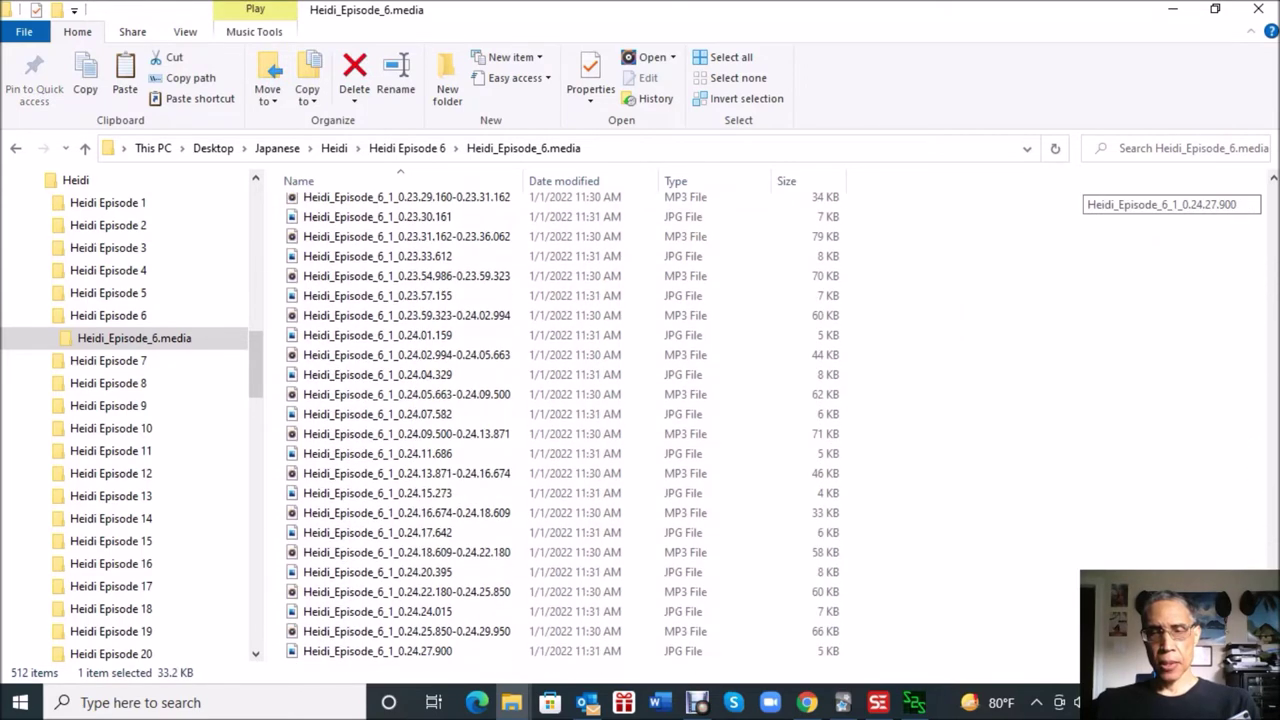
pyautogui.keyDown('shift'); pyautogui.click(443, 651); pyautogui.keyUp('shift')
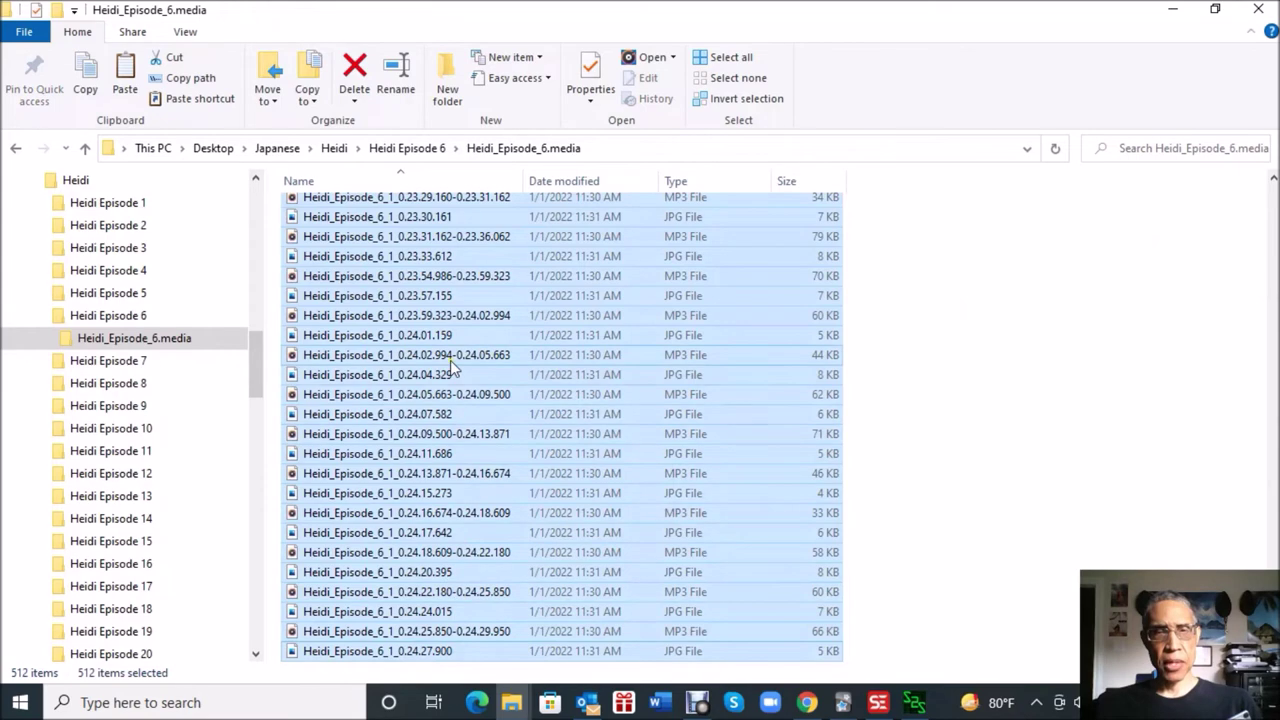
pyautogui.click(511, 702)
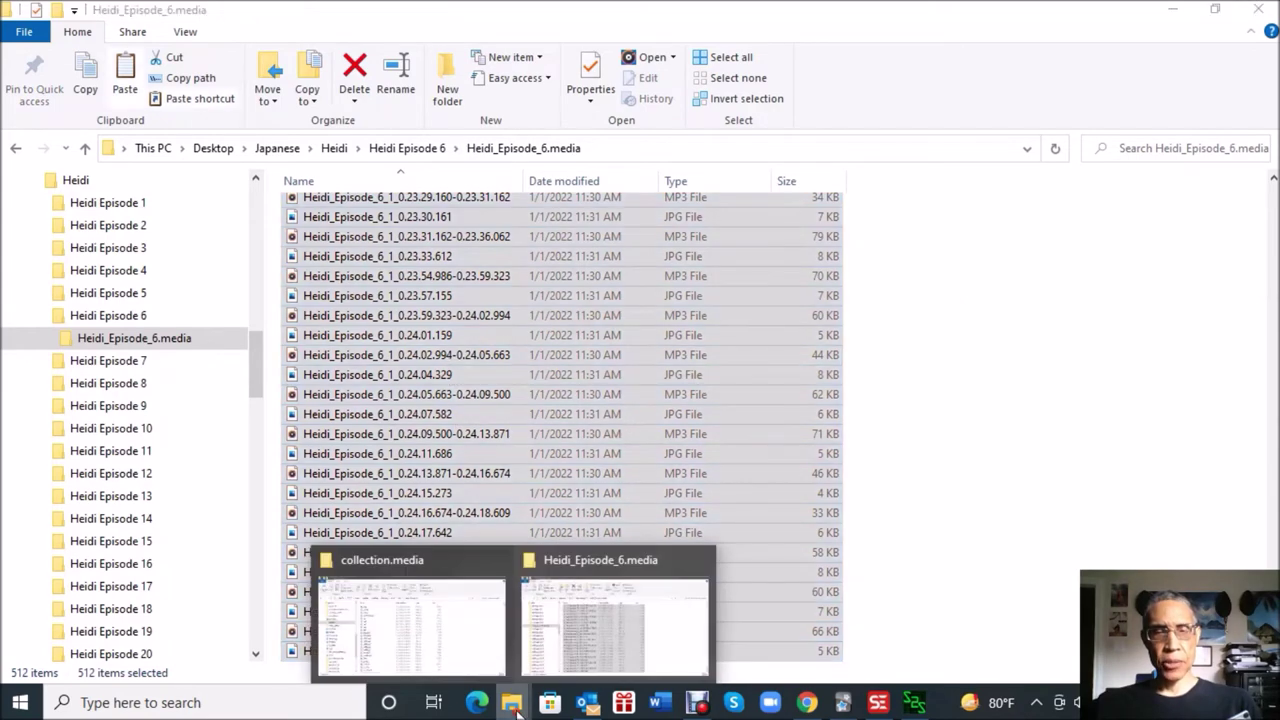
pyautogui.click(470, 657)
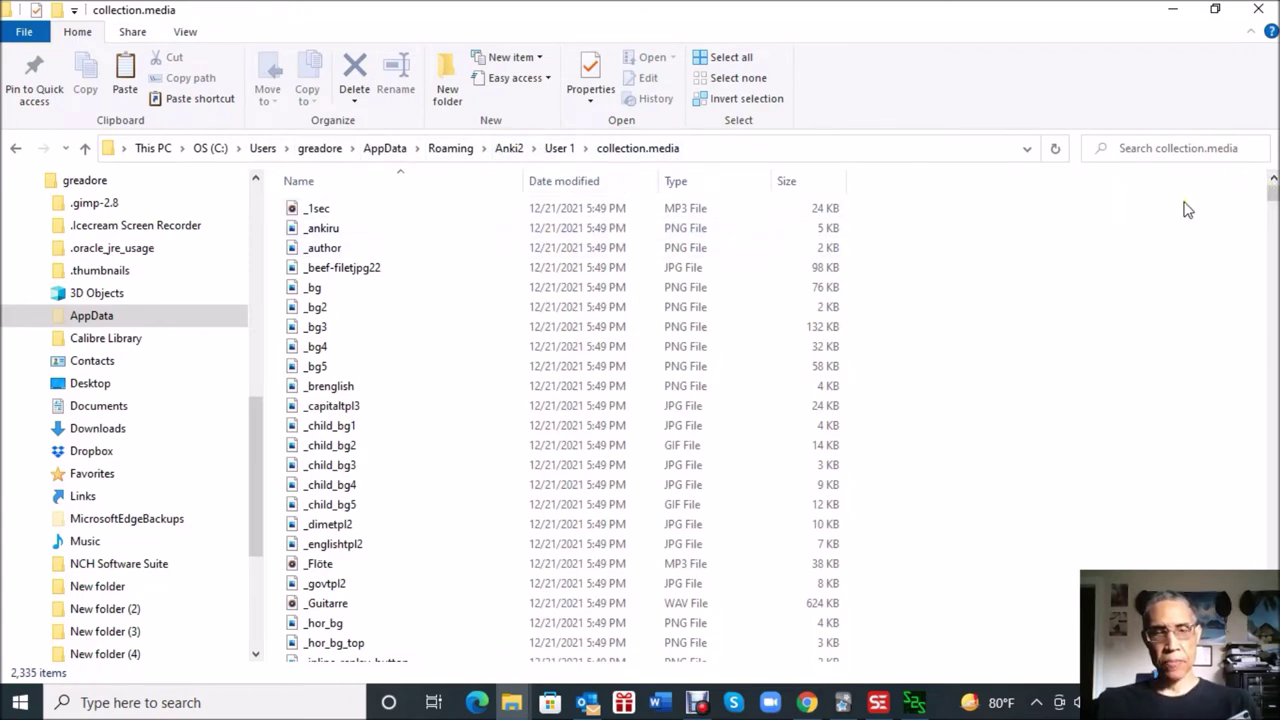
pyautogui.hotkey('ctrl', 'v')
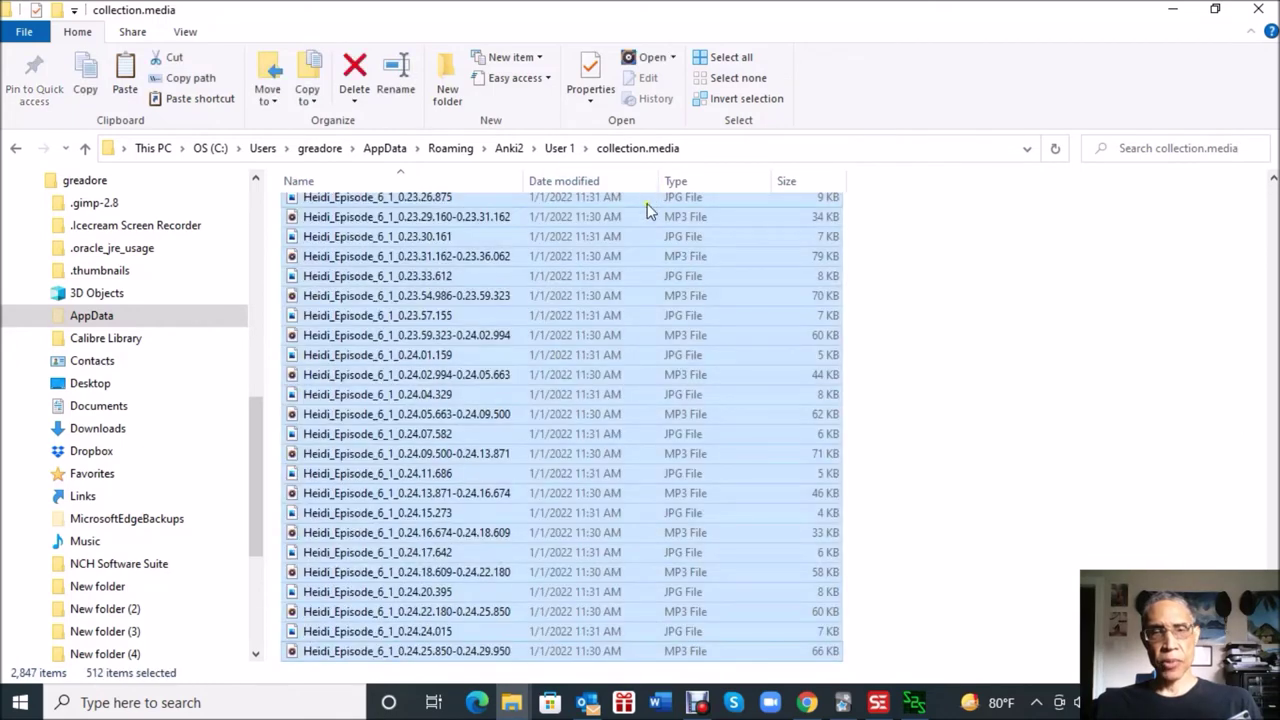
pyautogui.scroll(20, 986, 345)
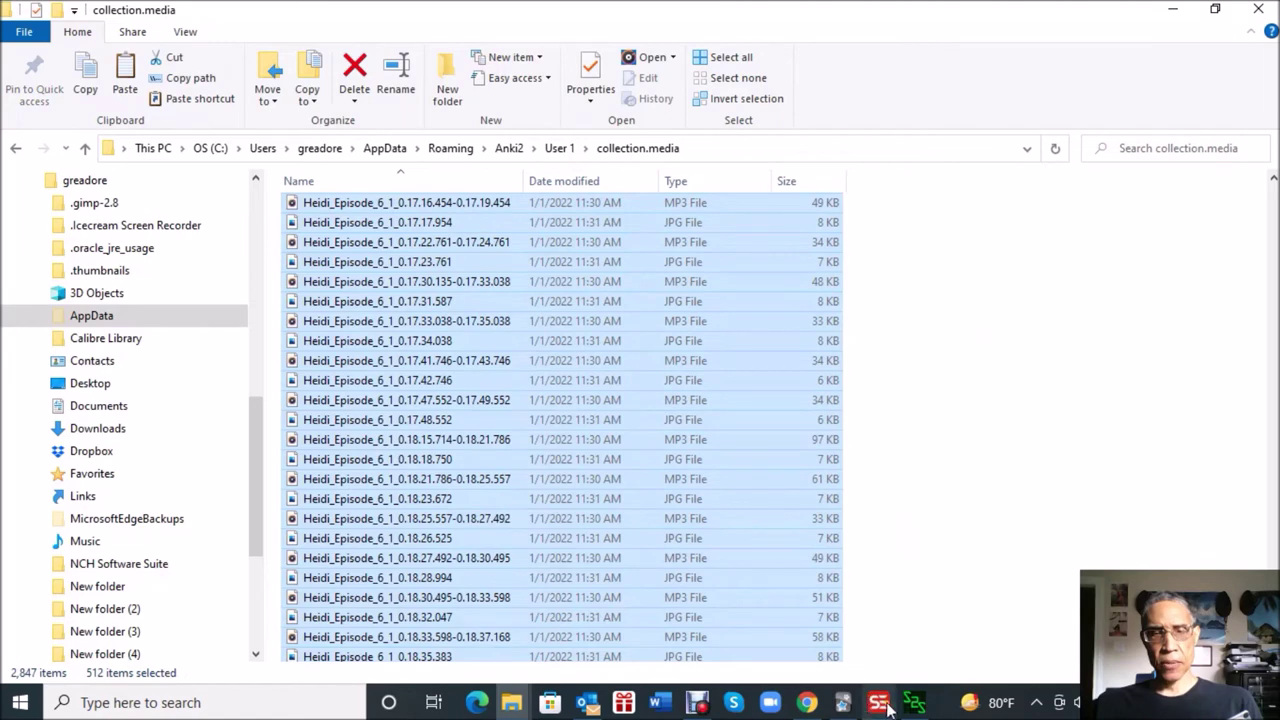
# Bring up the remaining subs2srs window and close it.
pyautogui.moveTo(912, 711)
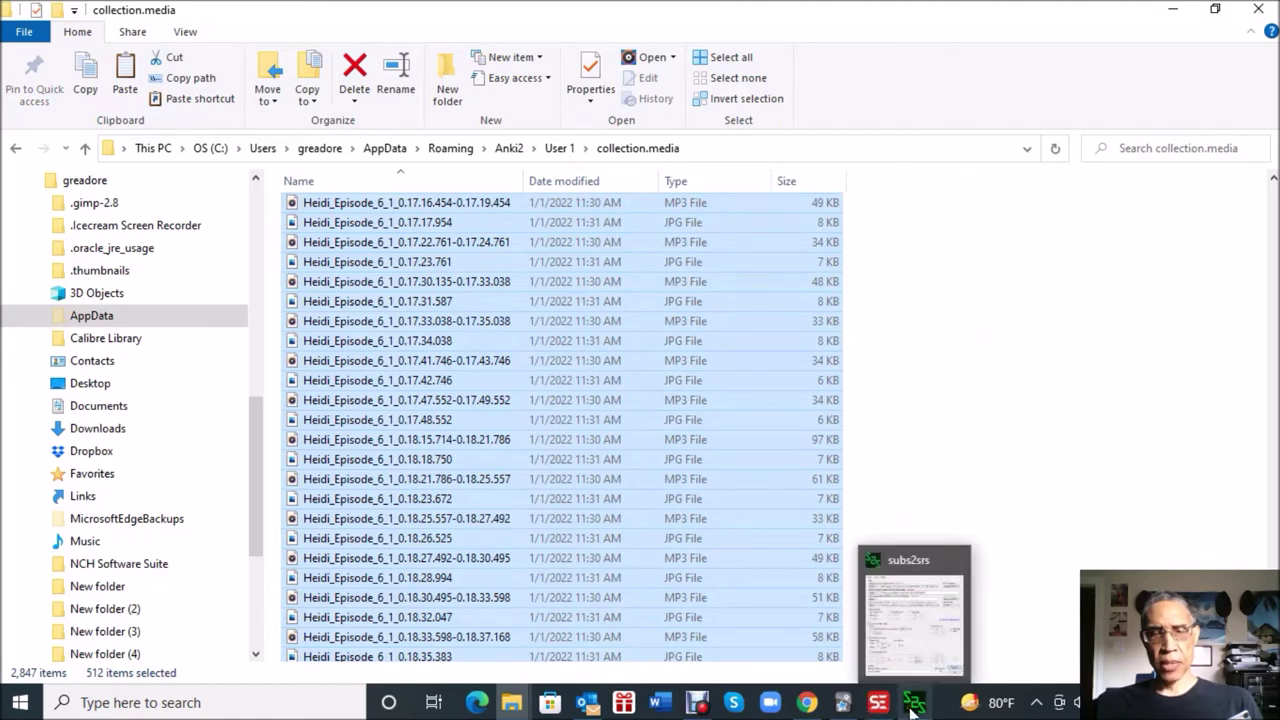
pyautogui.click(912, 705)
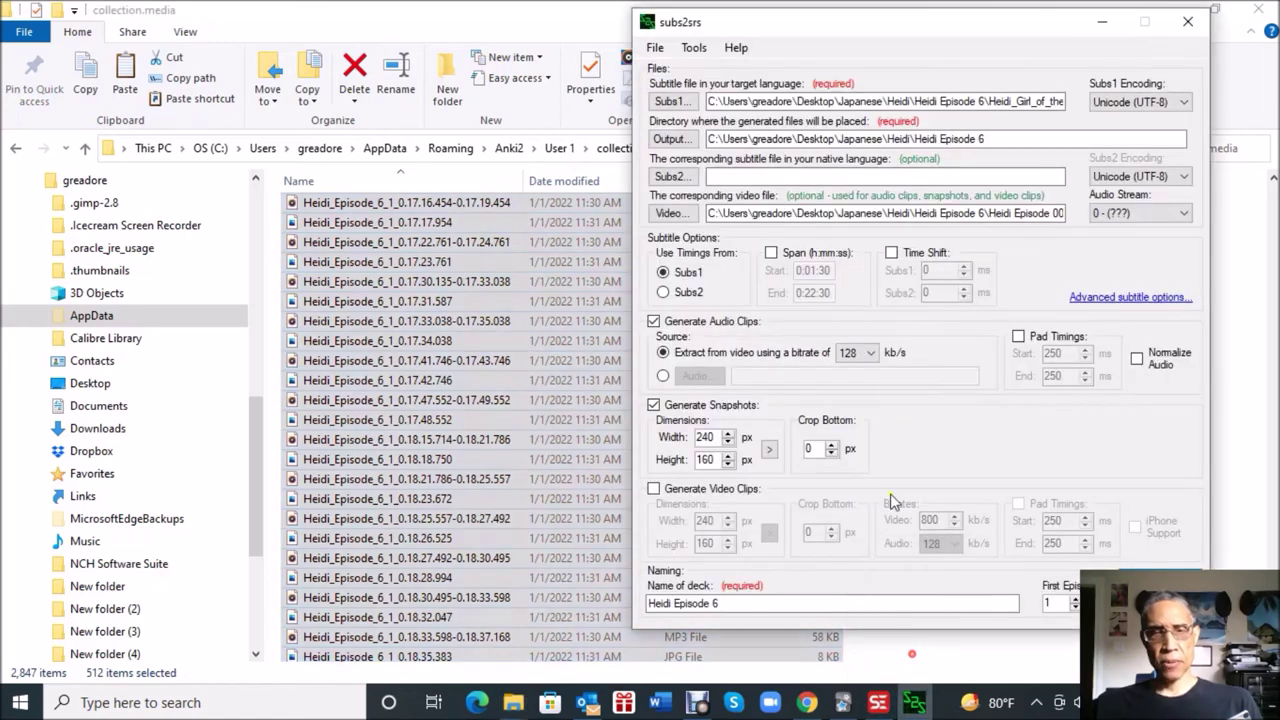
pyautogui.click(1188, 24)
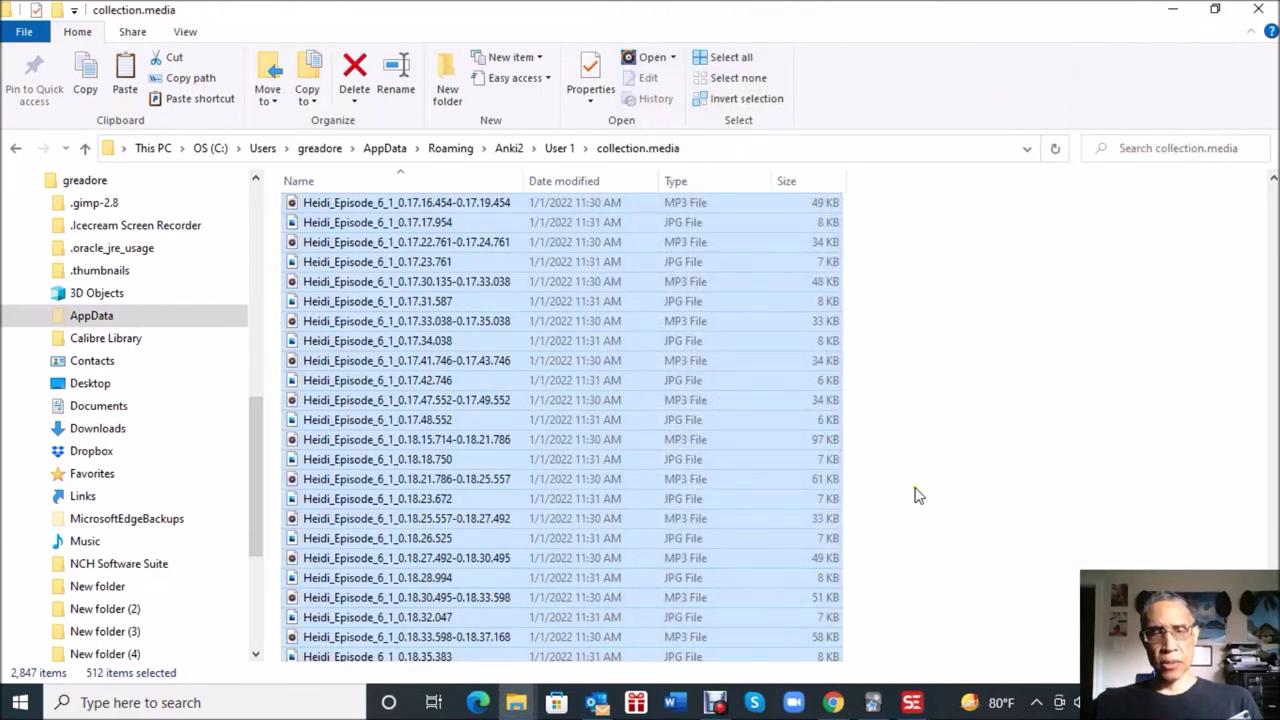
# Switch to Anki and open the Heidi_Episode_6 text file from the Heidi Episode 6 folder for import.
pyautogui.moveTo(871, 707)
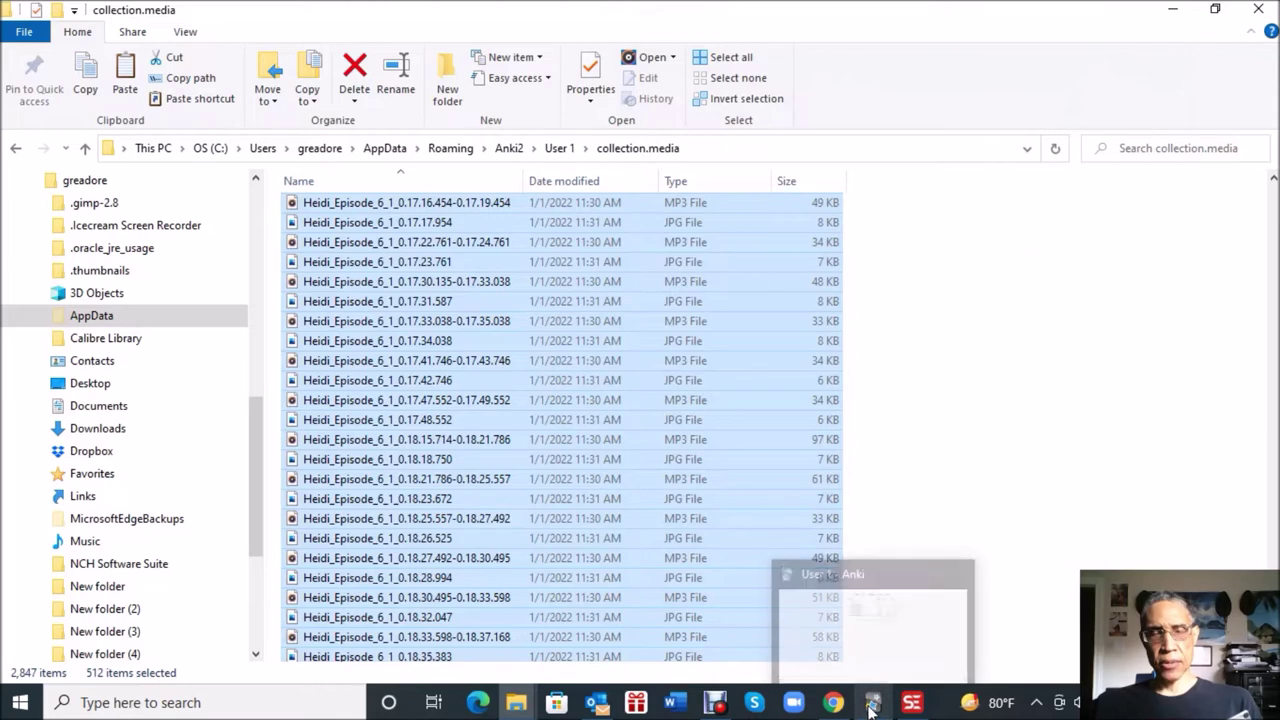
pyautogui.click(903, 658)
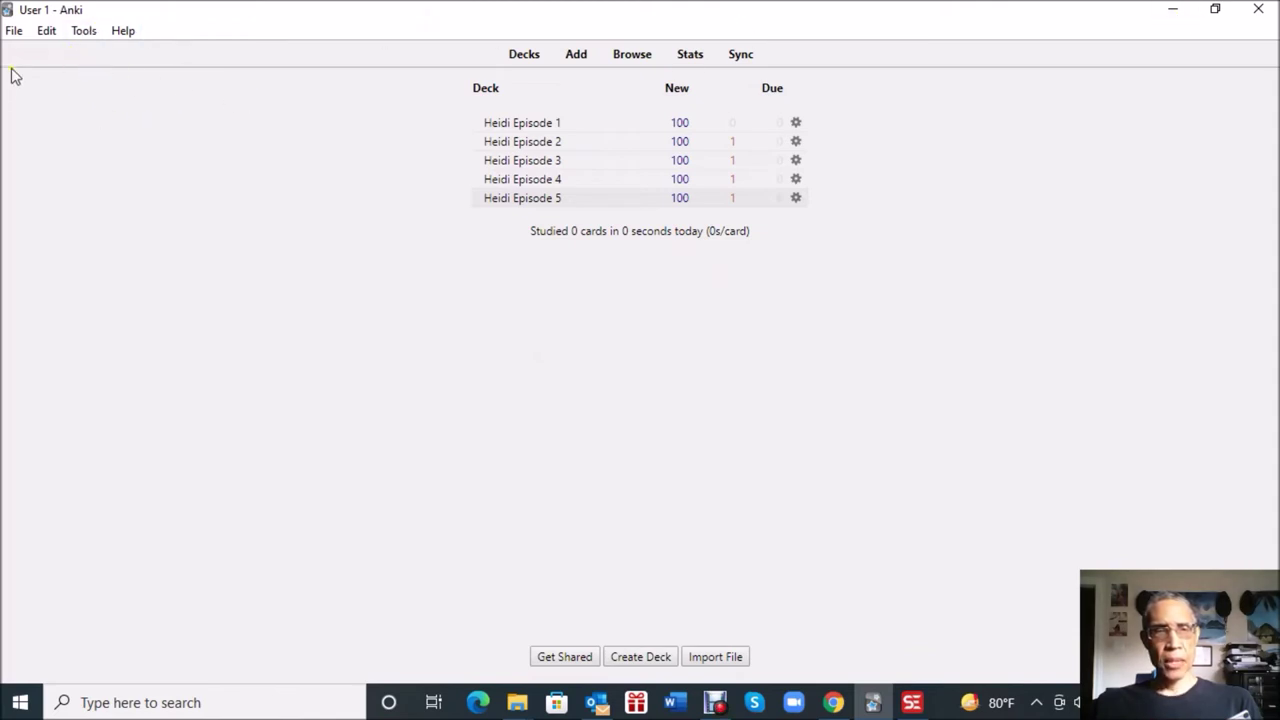
pyautogui.click(12, 30)
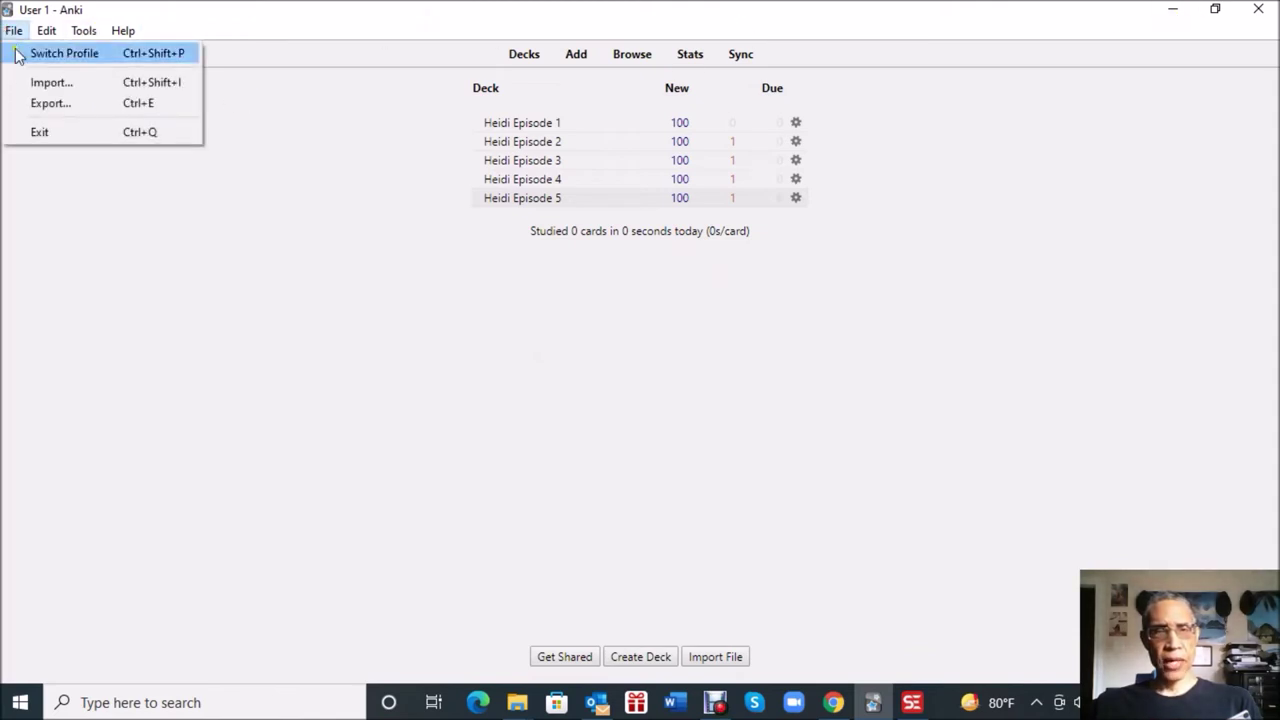
pyautogui.click(45, 85)
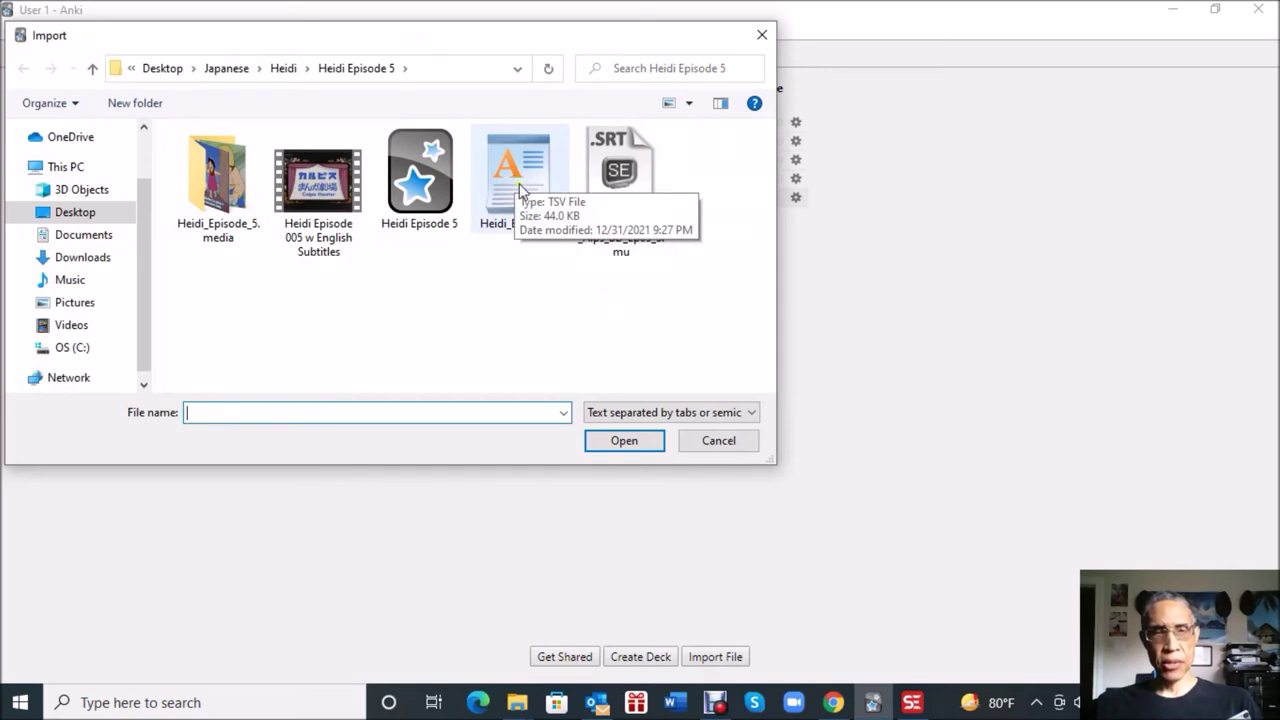
pyautogui.click(520, 187)
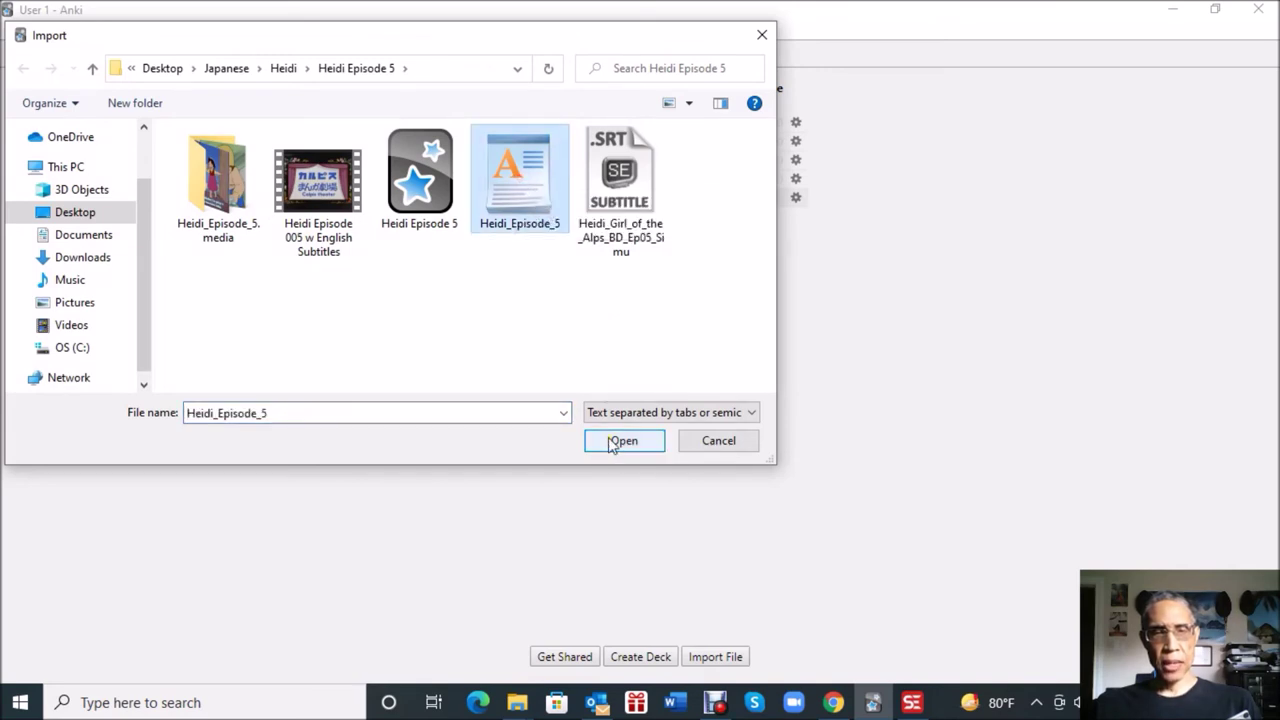
pyautogui.click(284, 68)
pyautogui.doubleClick(240, 305)
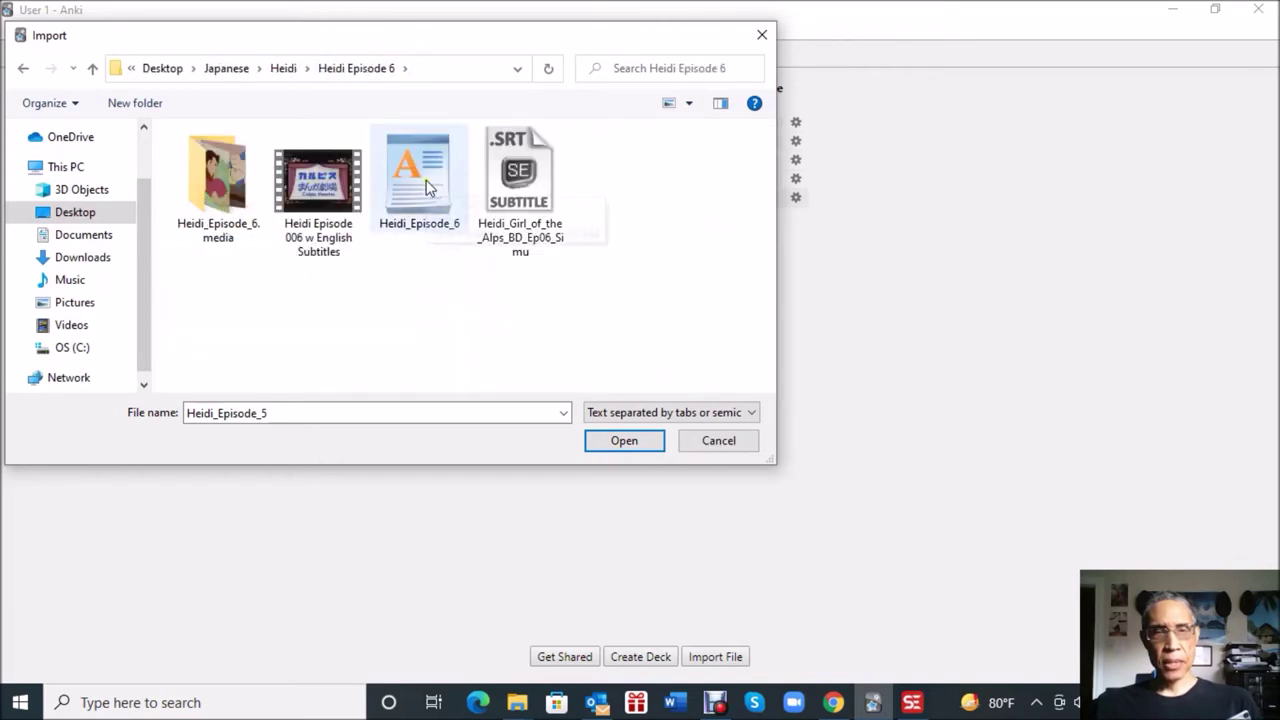
pyautogui.click(424, 180)
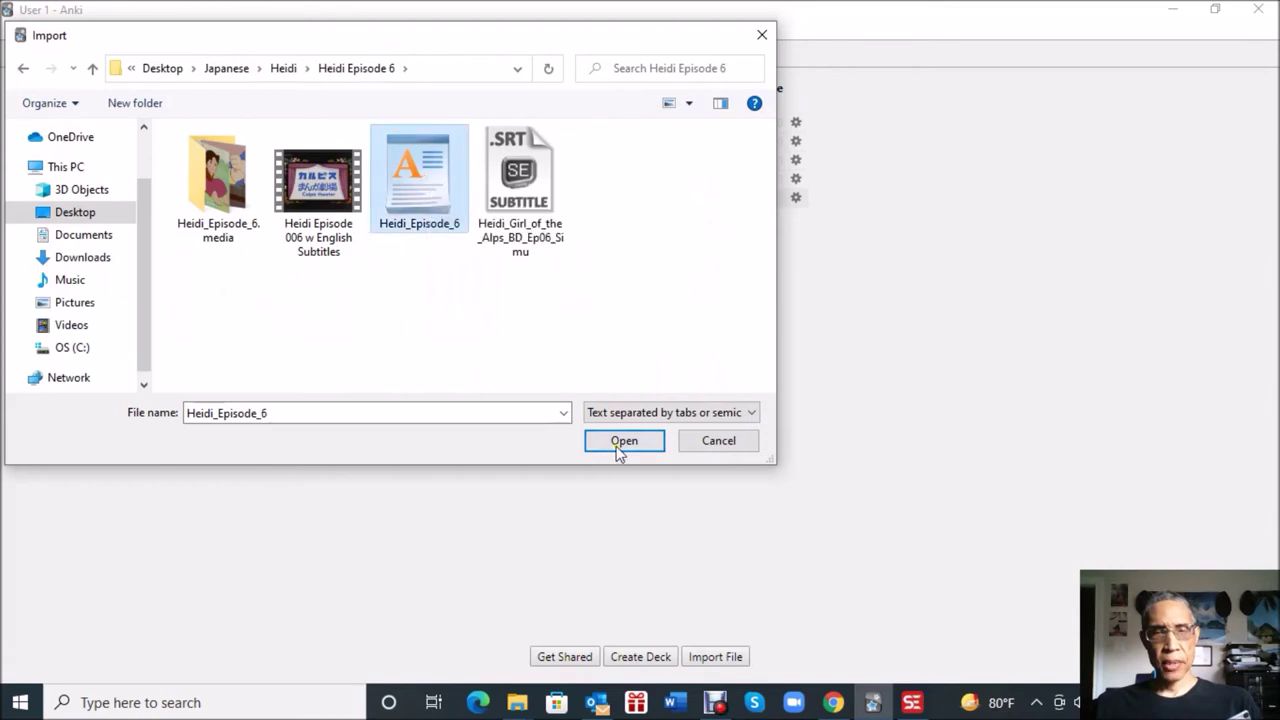
pyautogui.click(620, 443)
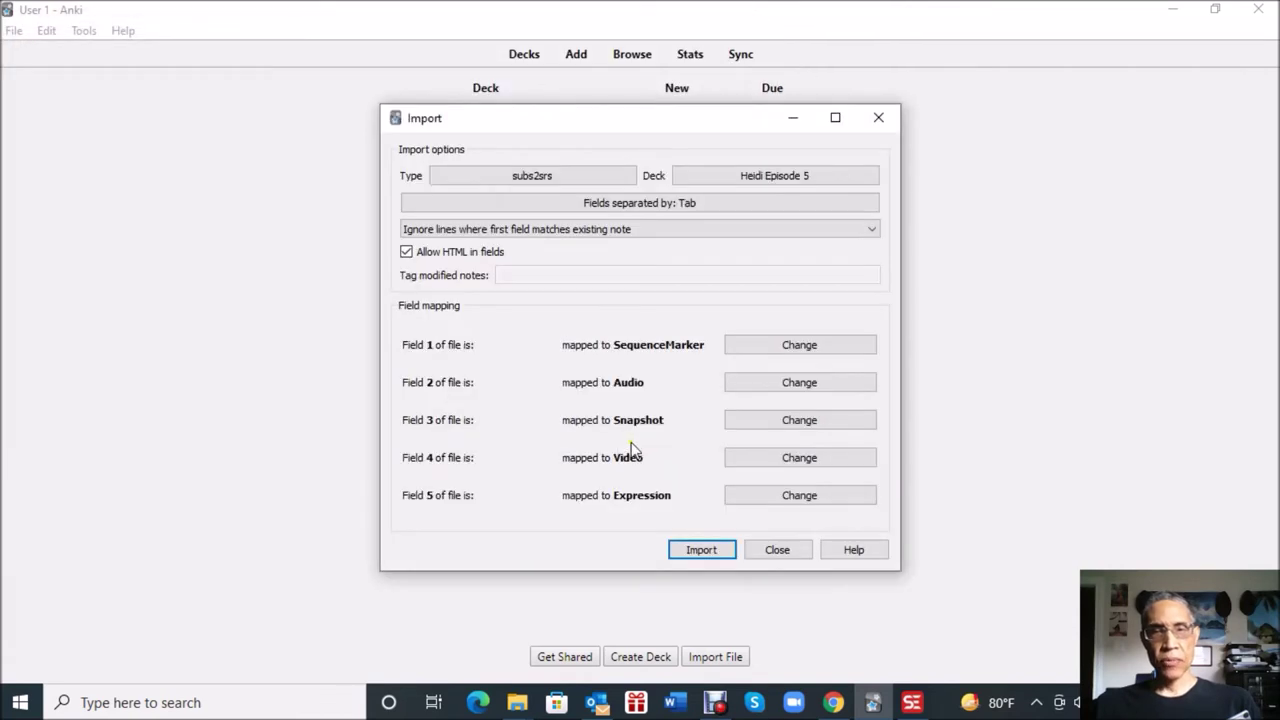
# Add a new deck named Heidi Episode 6 and use it as the import's target deck.
pyautogui.click(797, 178)
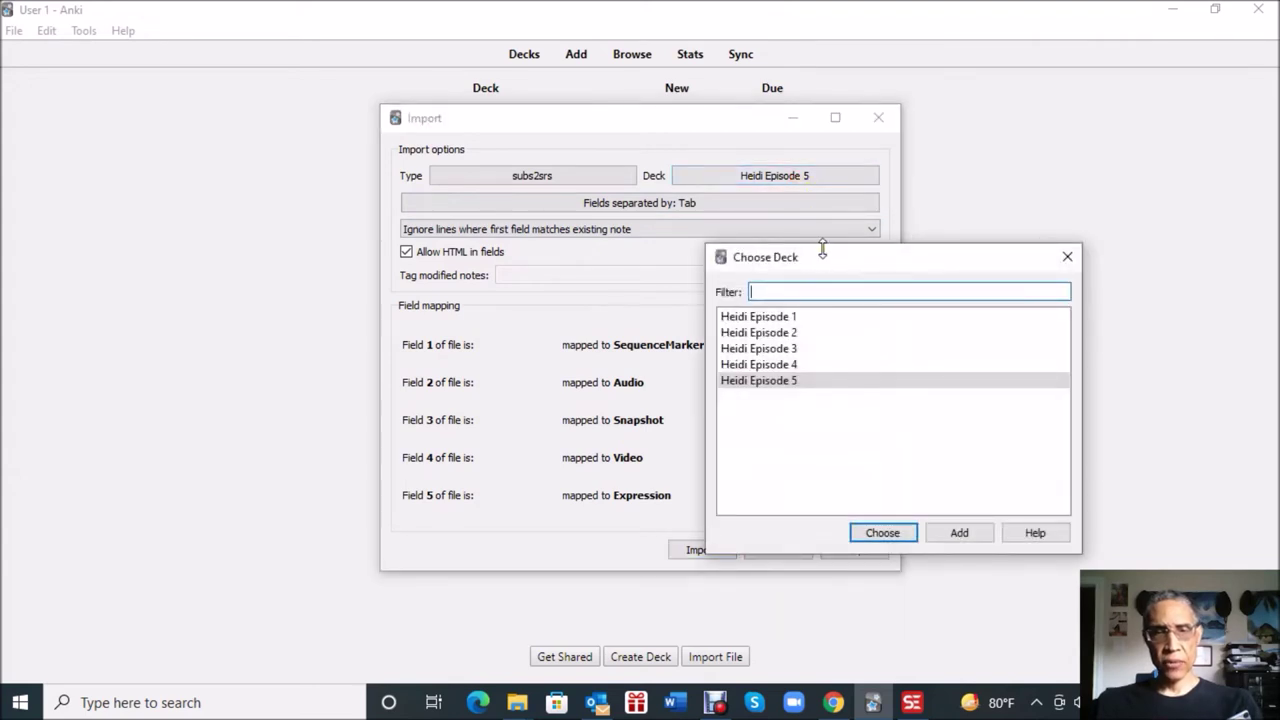
pyautogui.write('Heidi Episode')
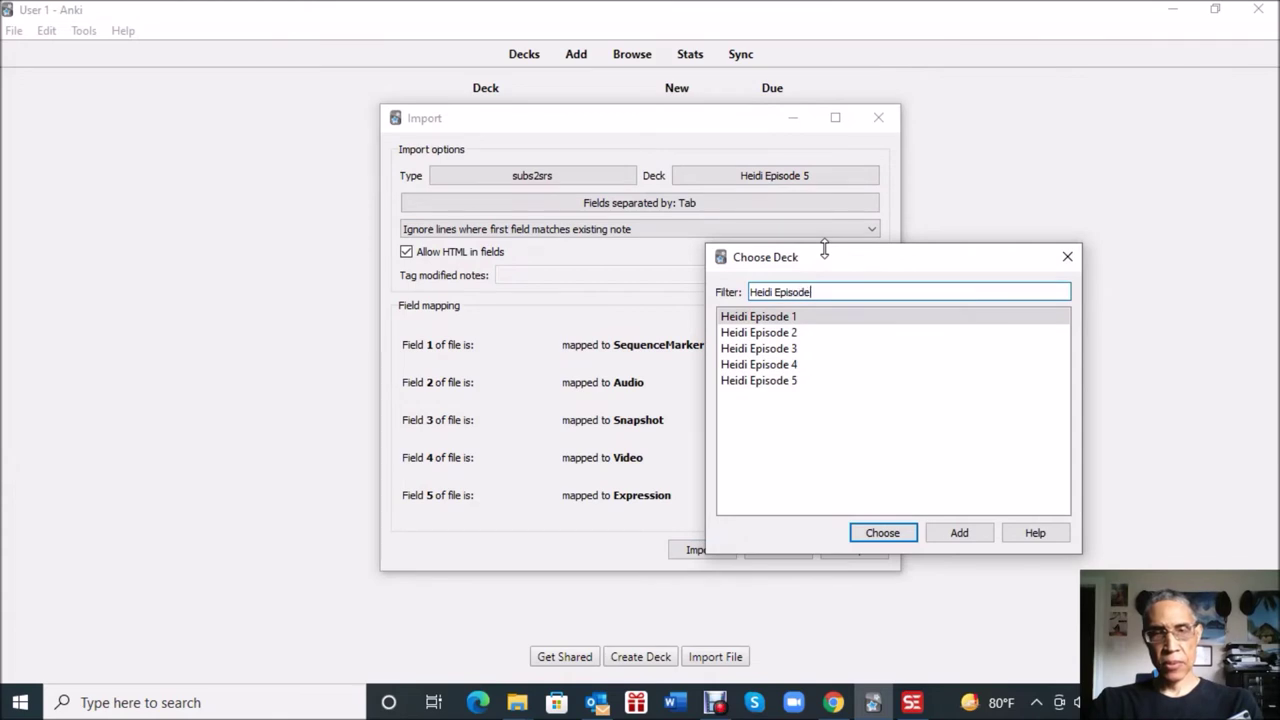
pyautogui.write(' 6')
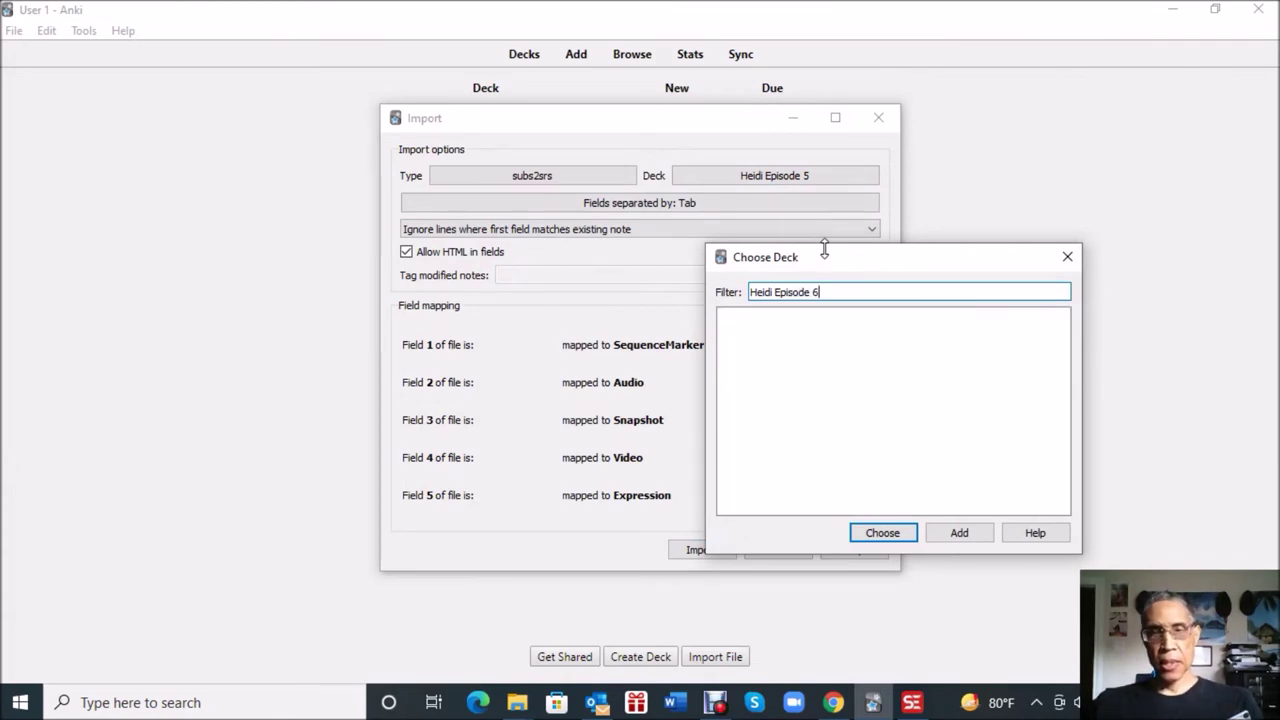
pyautogui.click(958, 532)
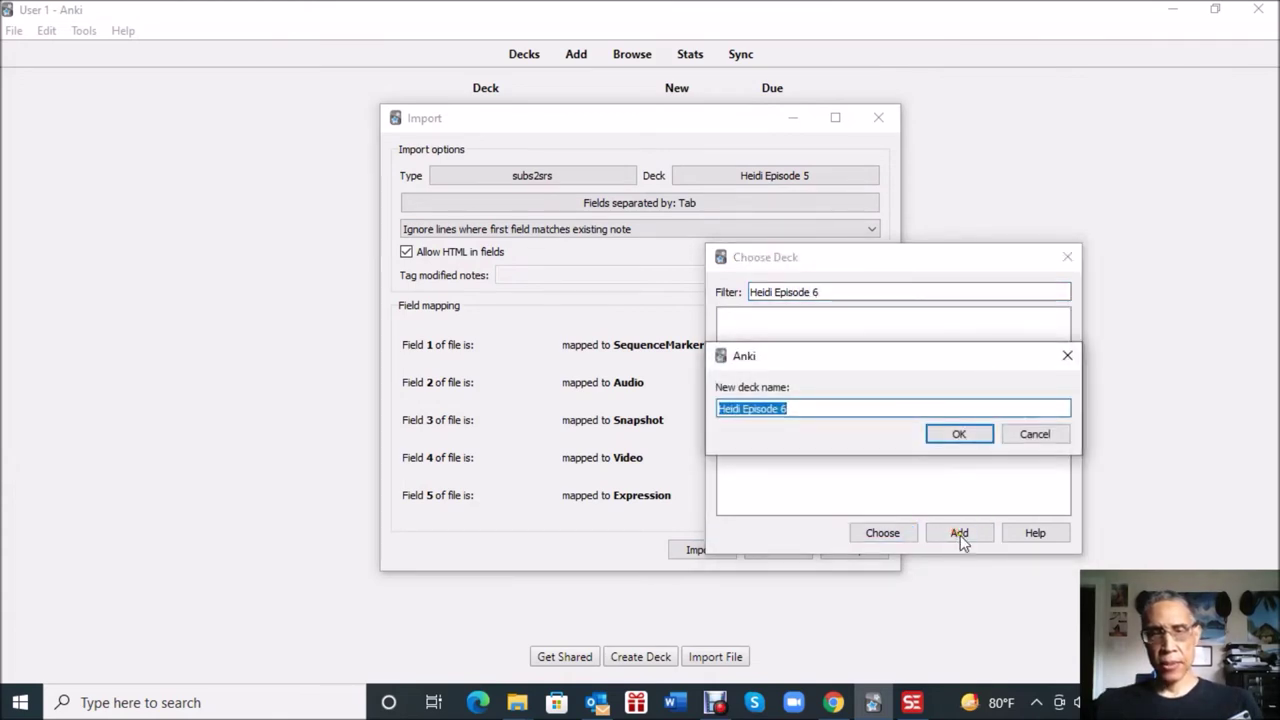
pyautogui.click(958, 436)
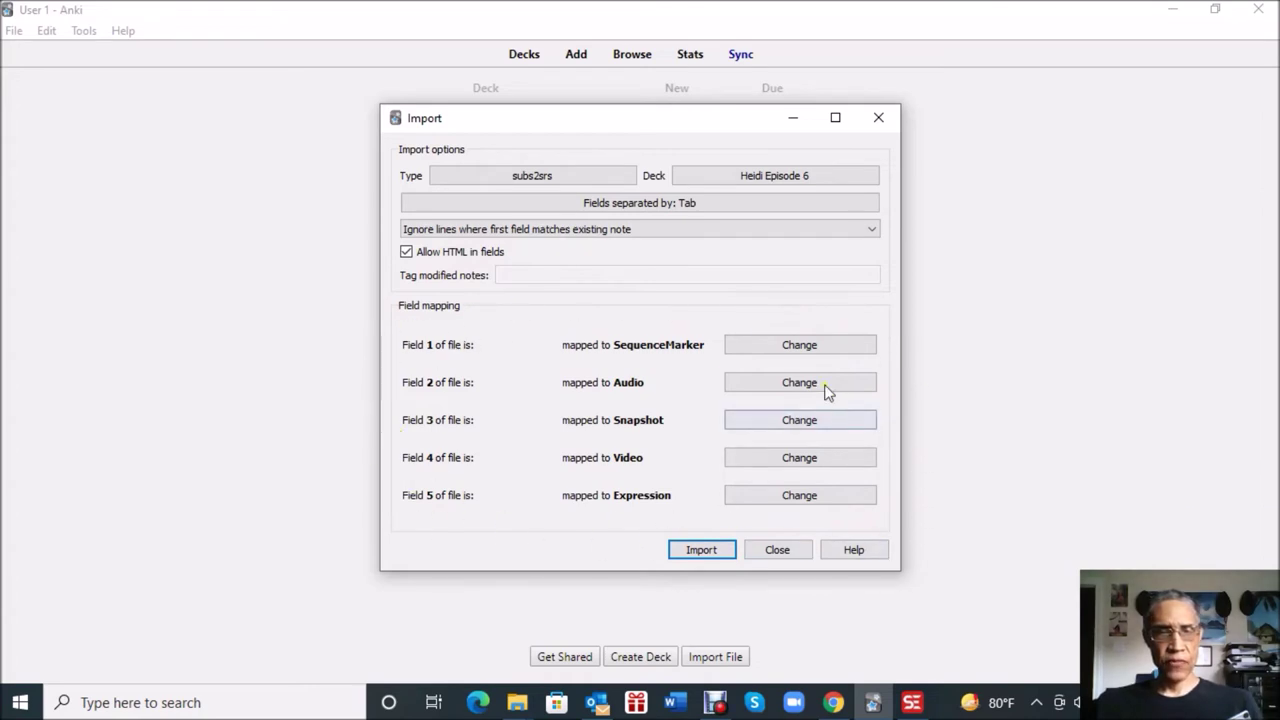
# Map field 1 of the import file to Tags and field 2 to SequenceMarker.
pyautogui.click(777, 344)
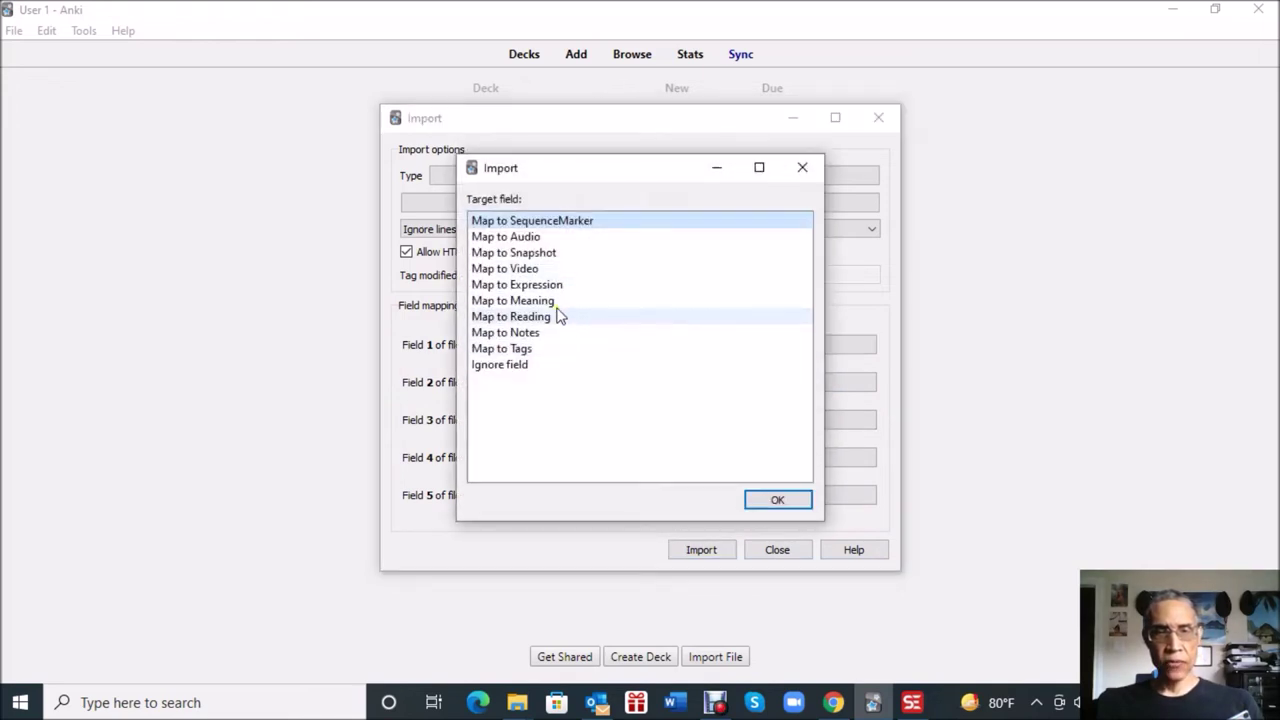
pyautogui.click(539, 348)
pyautogui.click(777, 500)
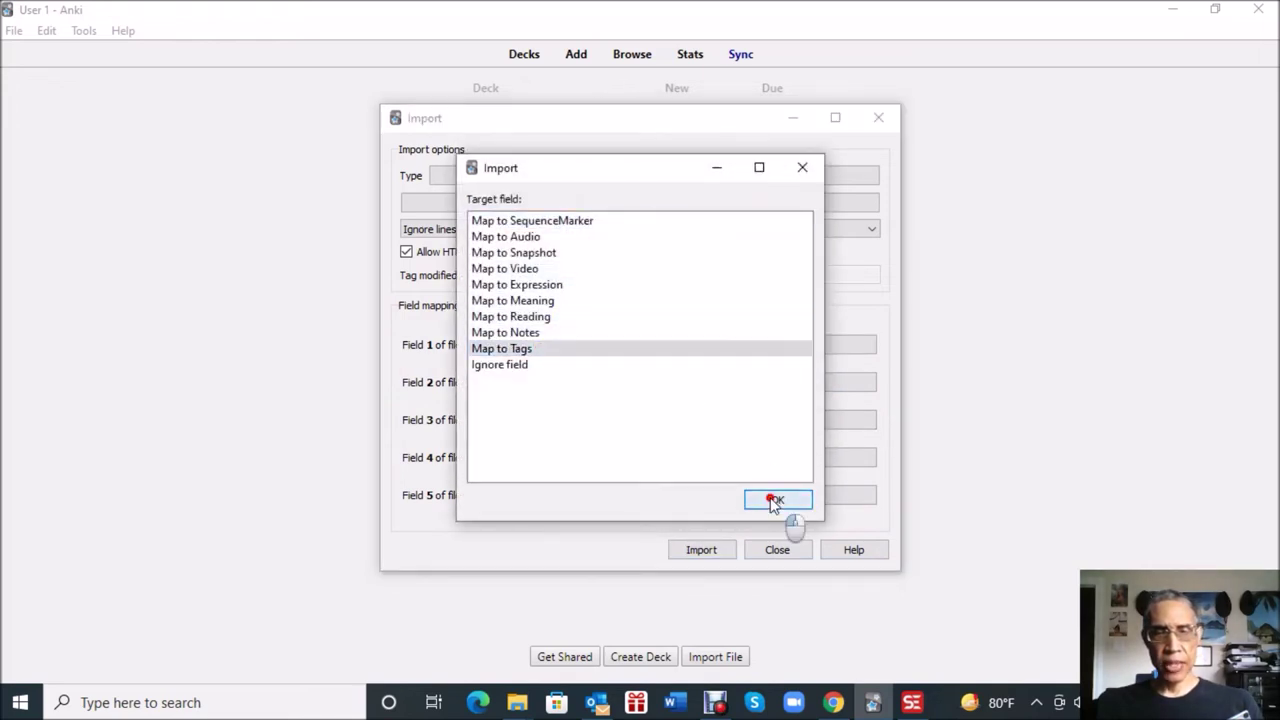
pyautogui.click(782, 388)
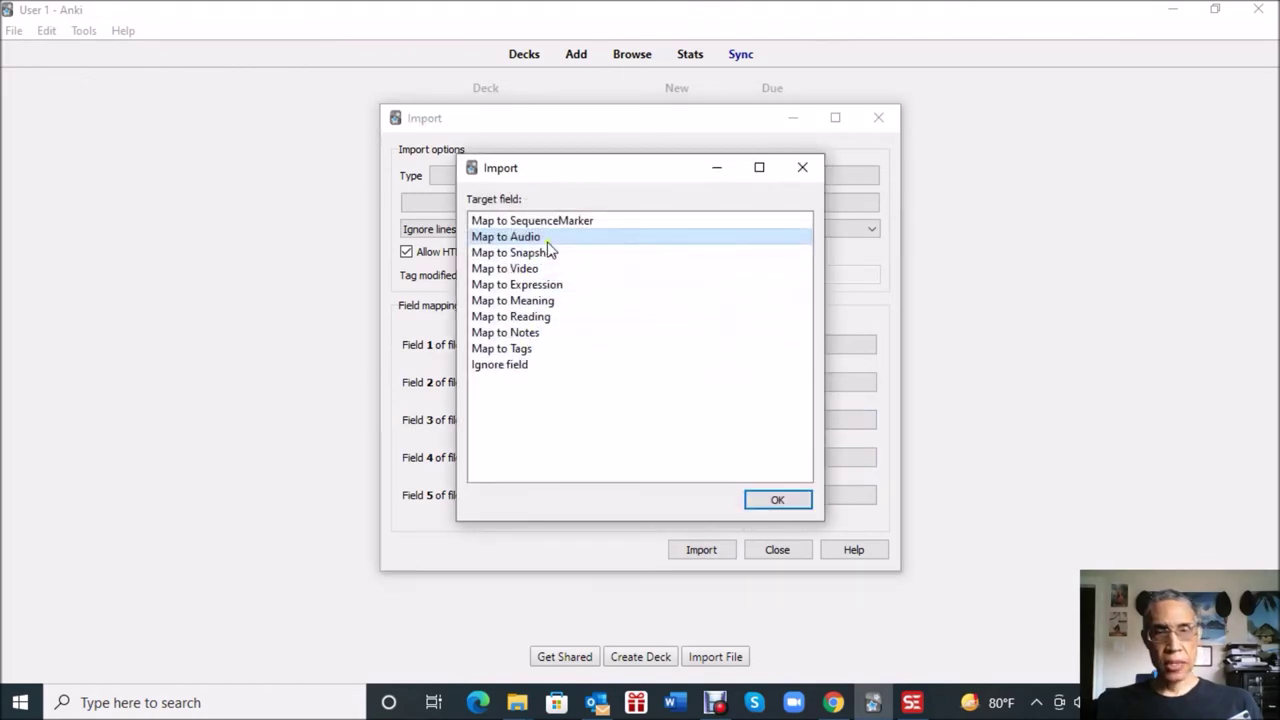
pyautogui.click(571, 221)
pyautogui.click(769, 500)
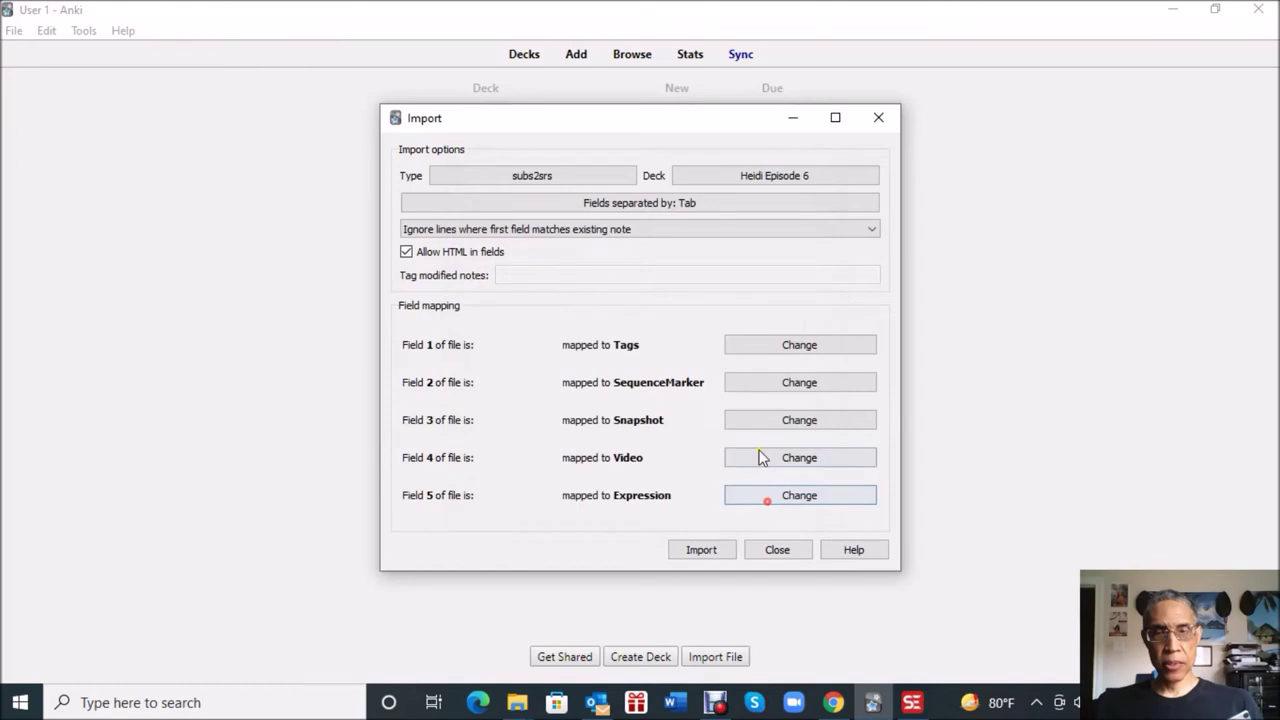
# Map field 3 of the import file to Audio and field 4 to Snapshot.
pyautogui.click(760, 424)
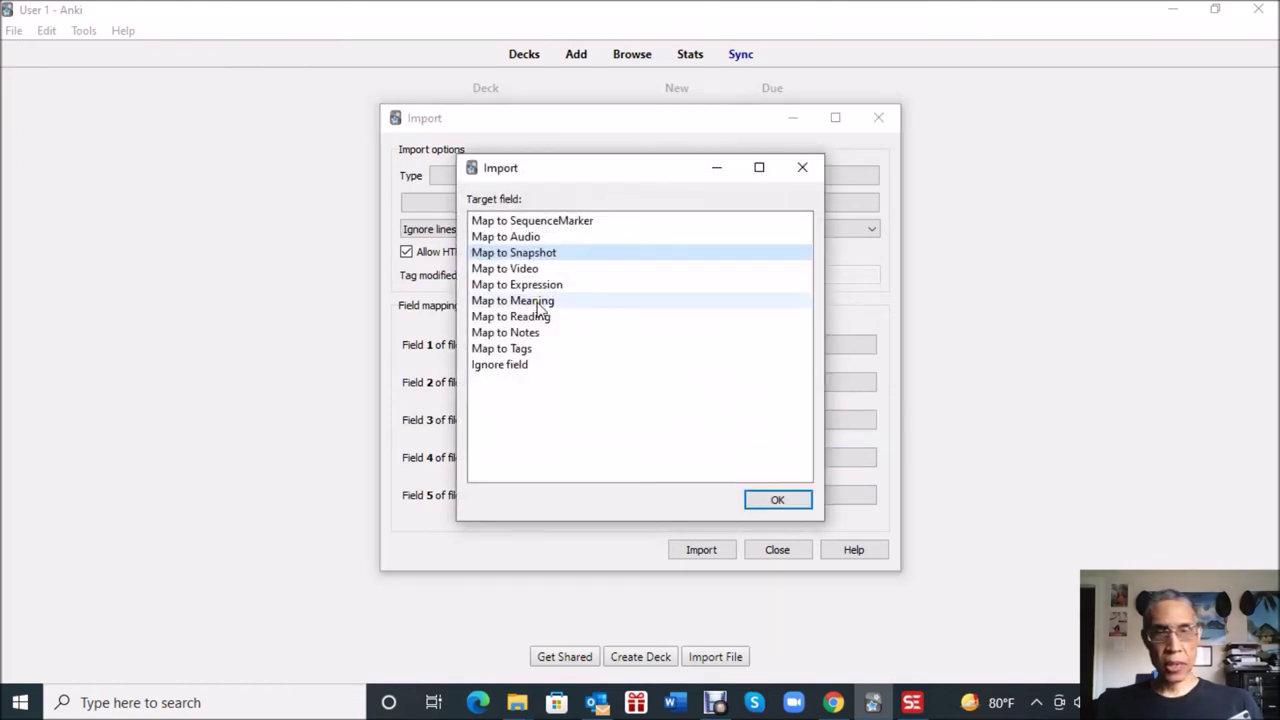
pyautogui.click(537, 236)
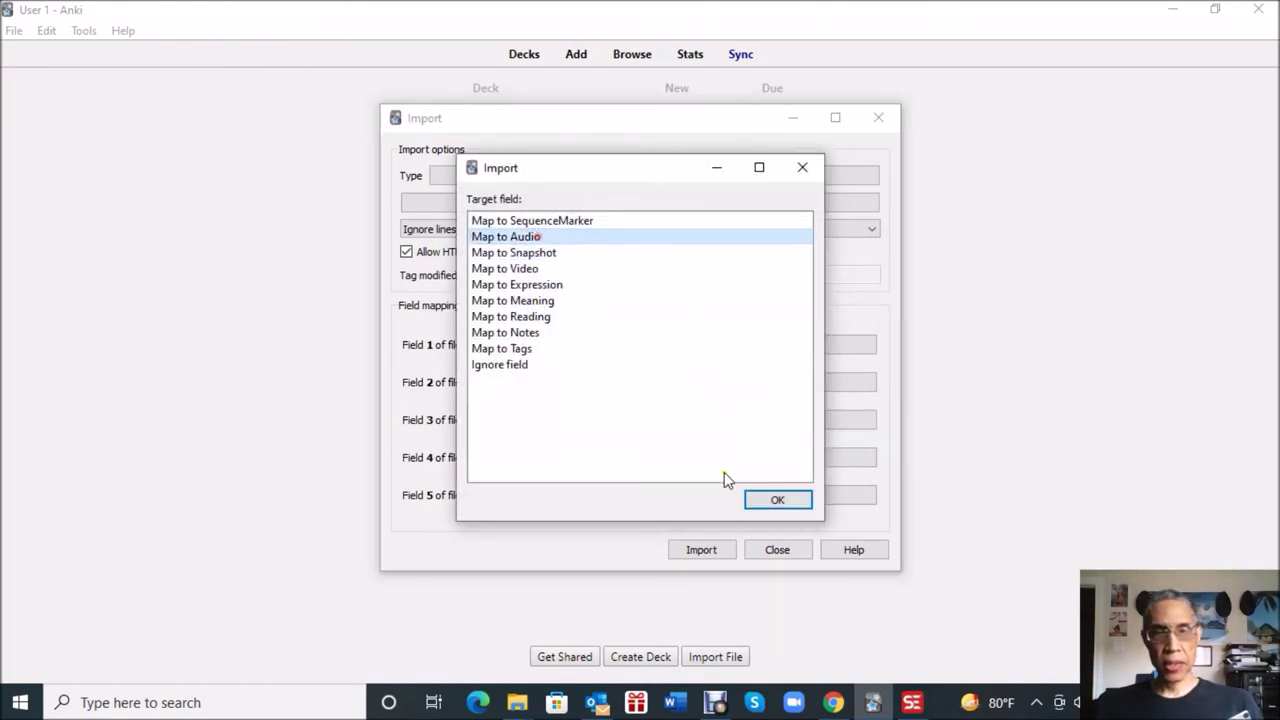
pyautogui.click(763, 502)
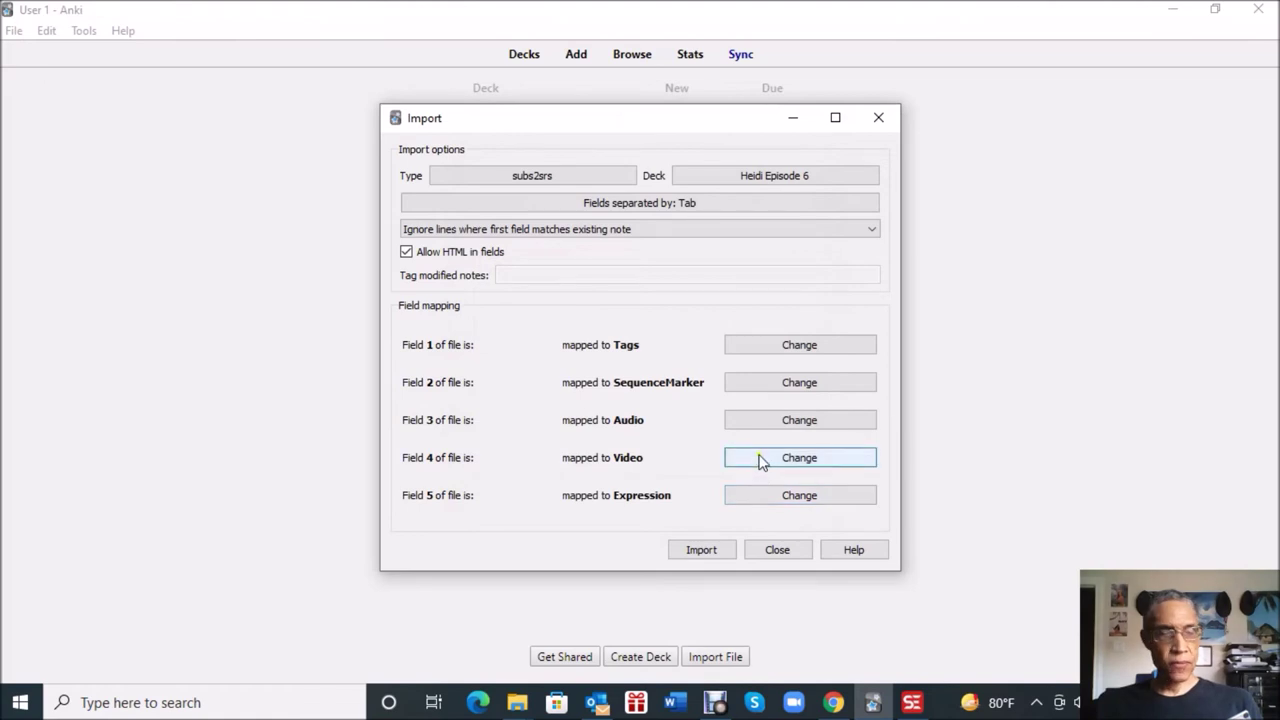
pyautogui.click(759, 457)
pyautogui.click(538, 253)
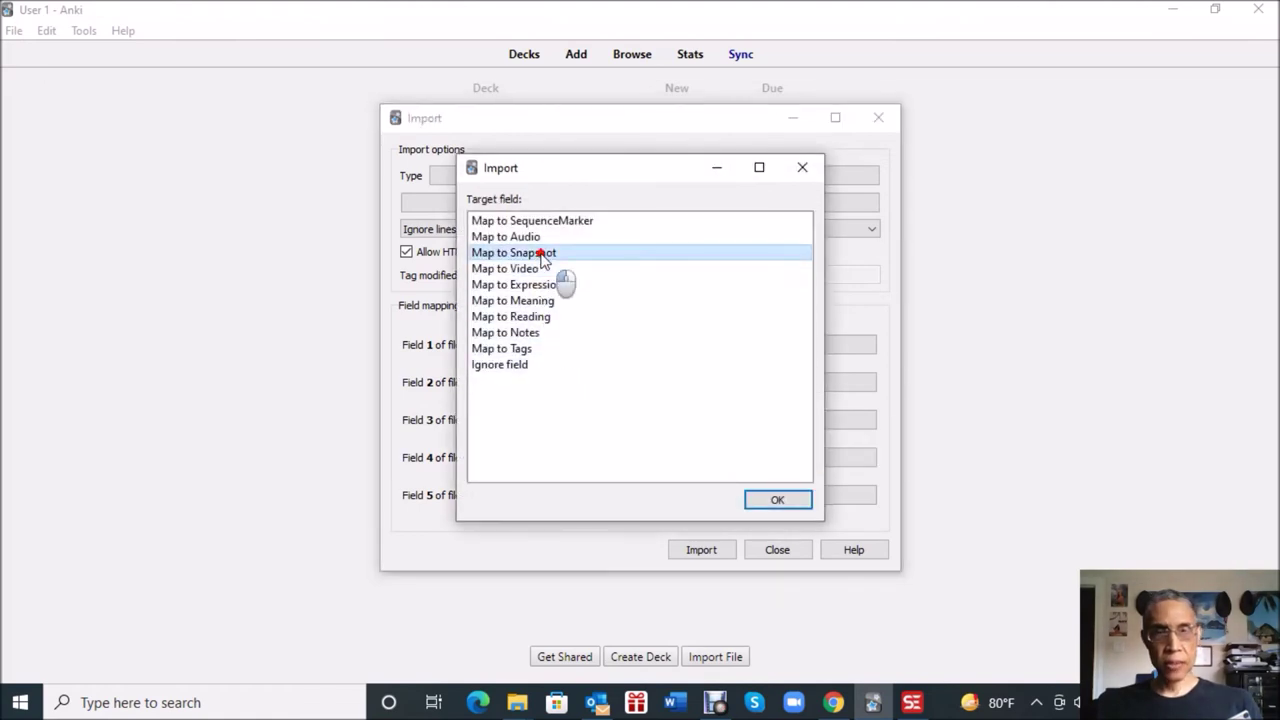
pyautogui.click(770, 500)
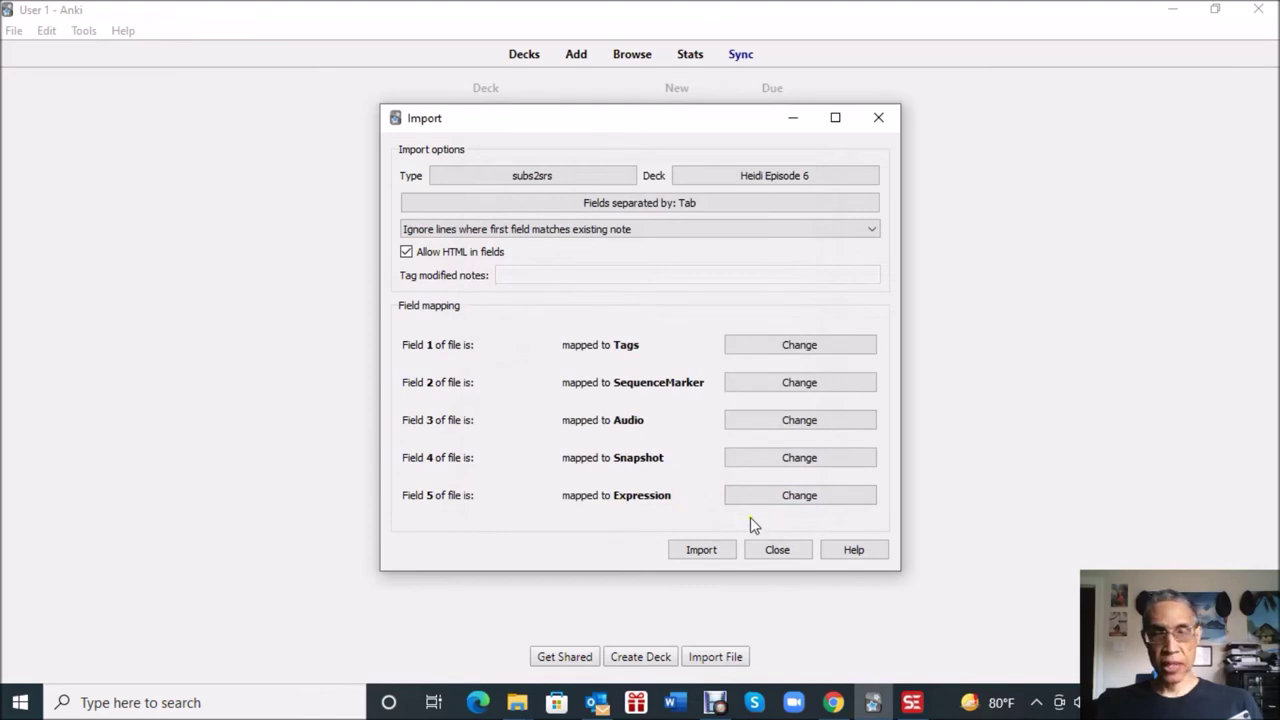
# Import the notes with these mappings, dismiss the import report, and open the Heidi Episode 6 deck.
pyautogui.click(712, 551)
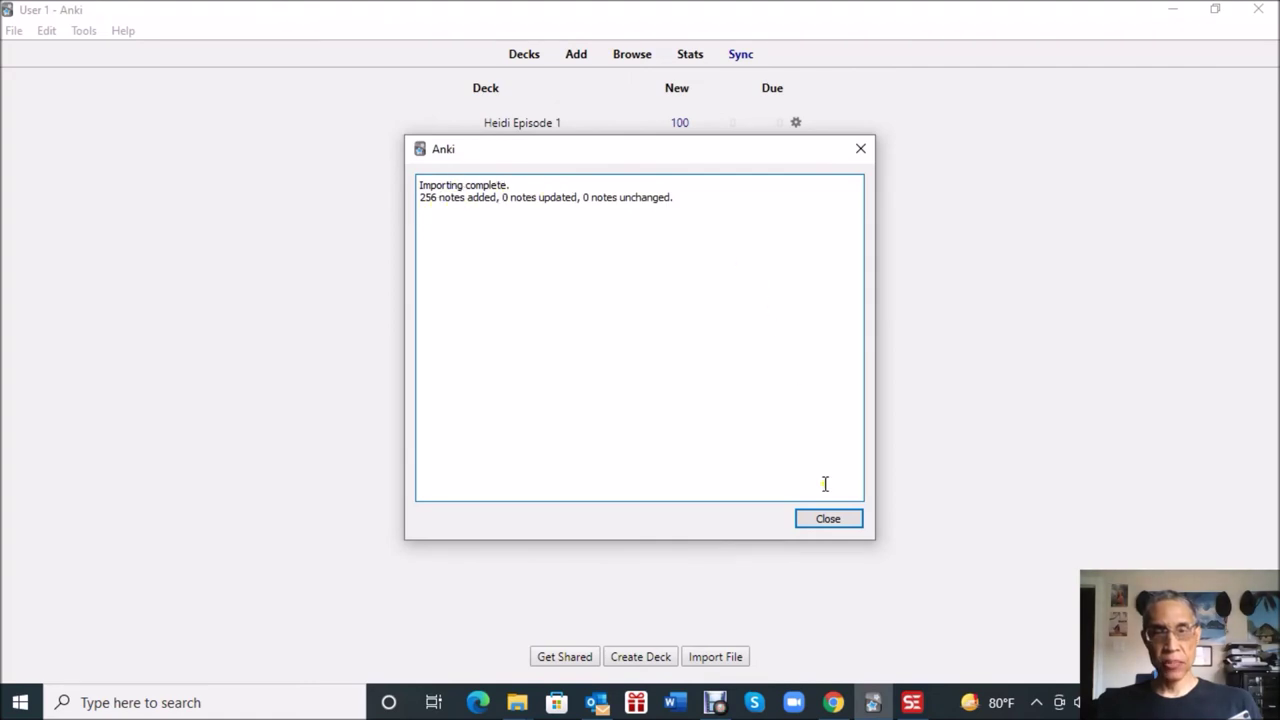
pyautogui.click(827, 520)
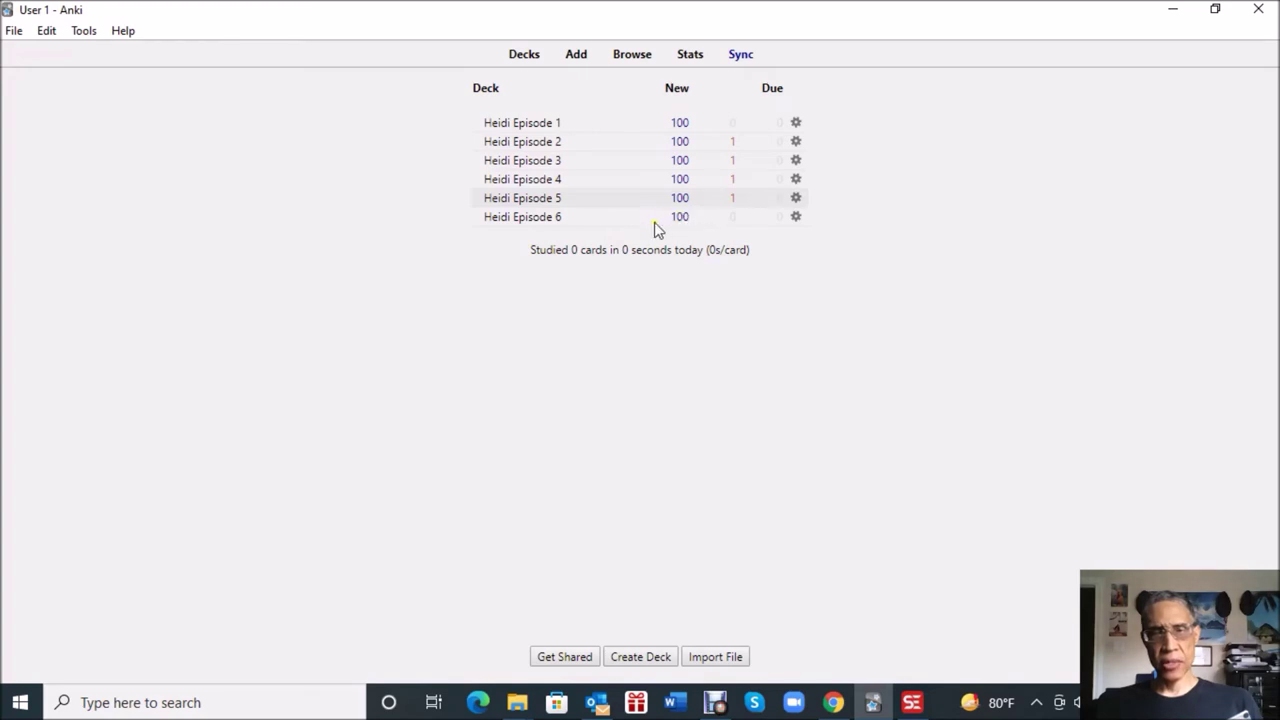
pyautogui.click(531, 226)
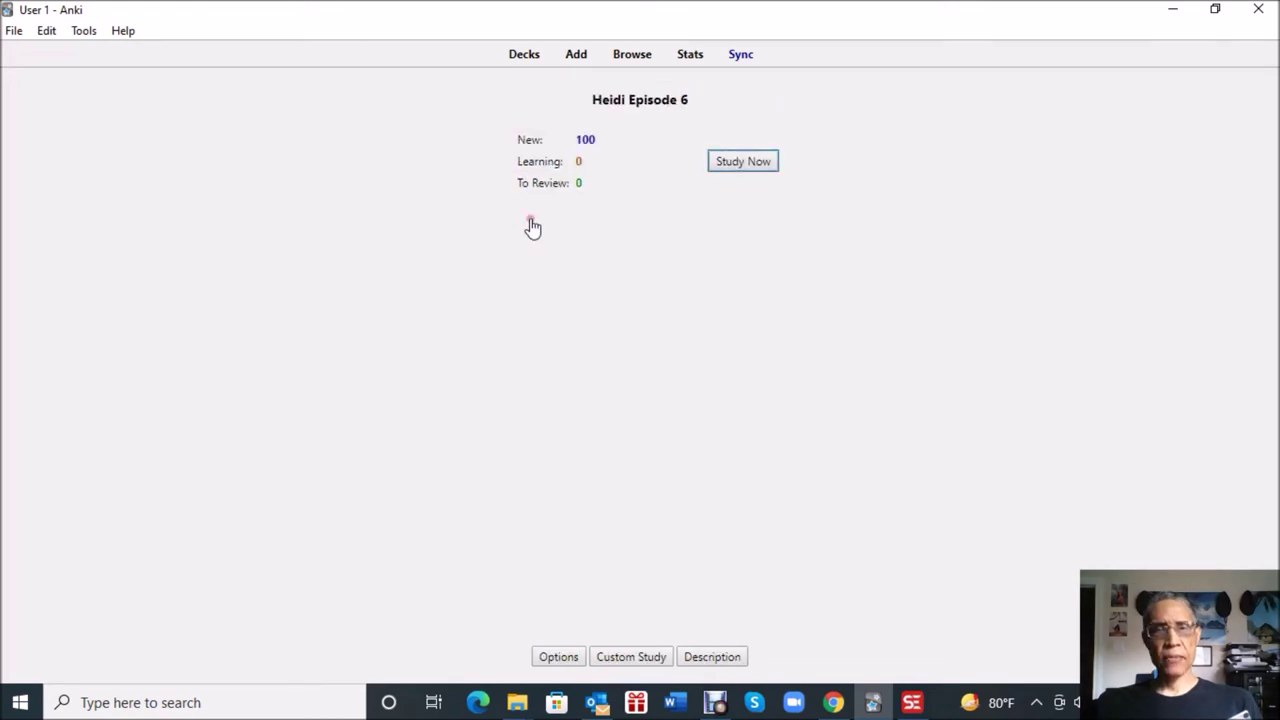
# Study the first two cards of the Heidi Episode 6 deck, rating the first Good and the second Again.
pyautogui.click(734, 163)
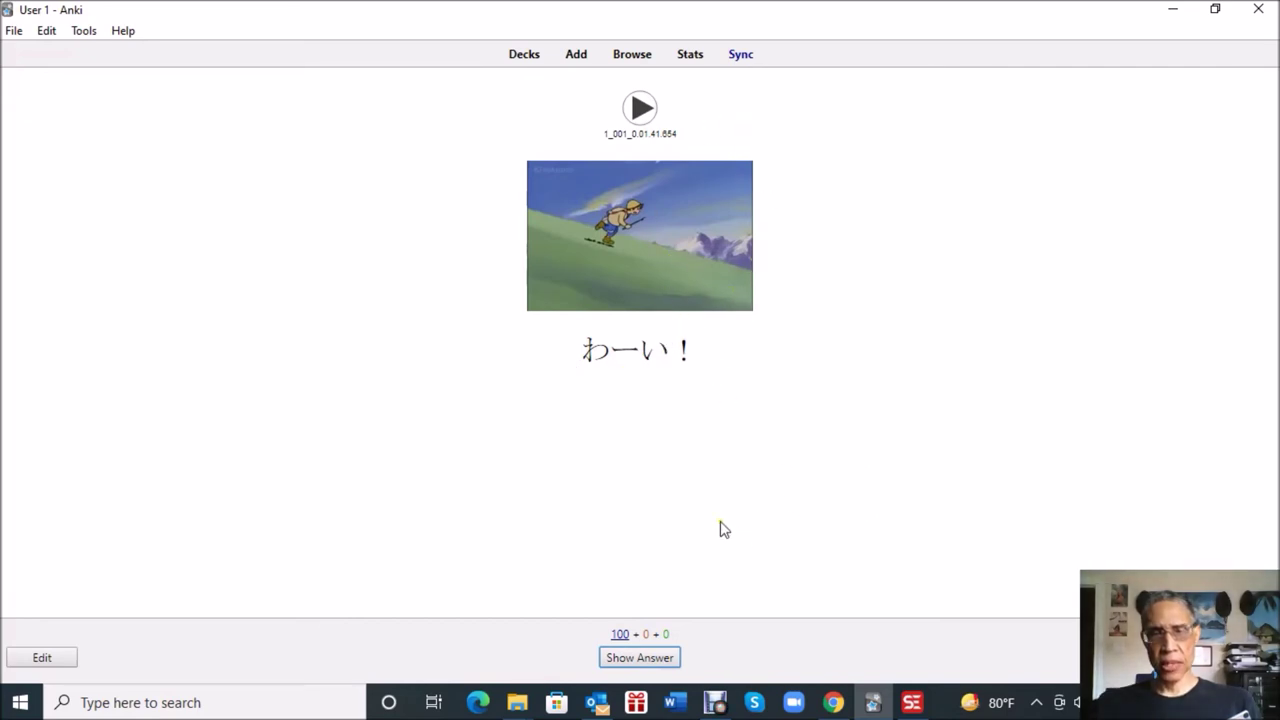
pyautogui.click(650, 657)
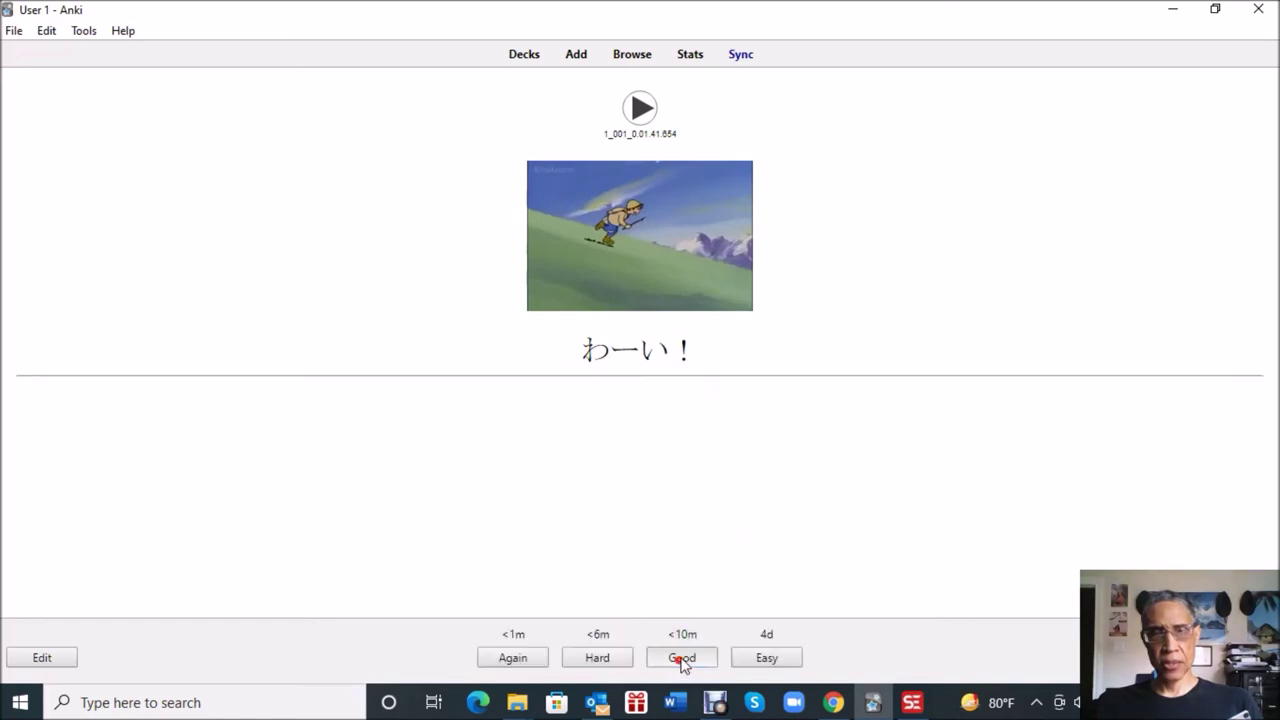
pyautogui.click(680, 660)
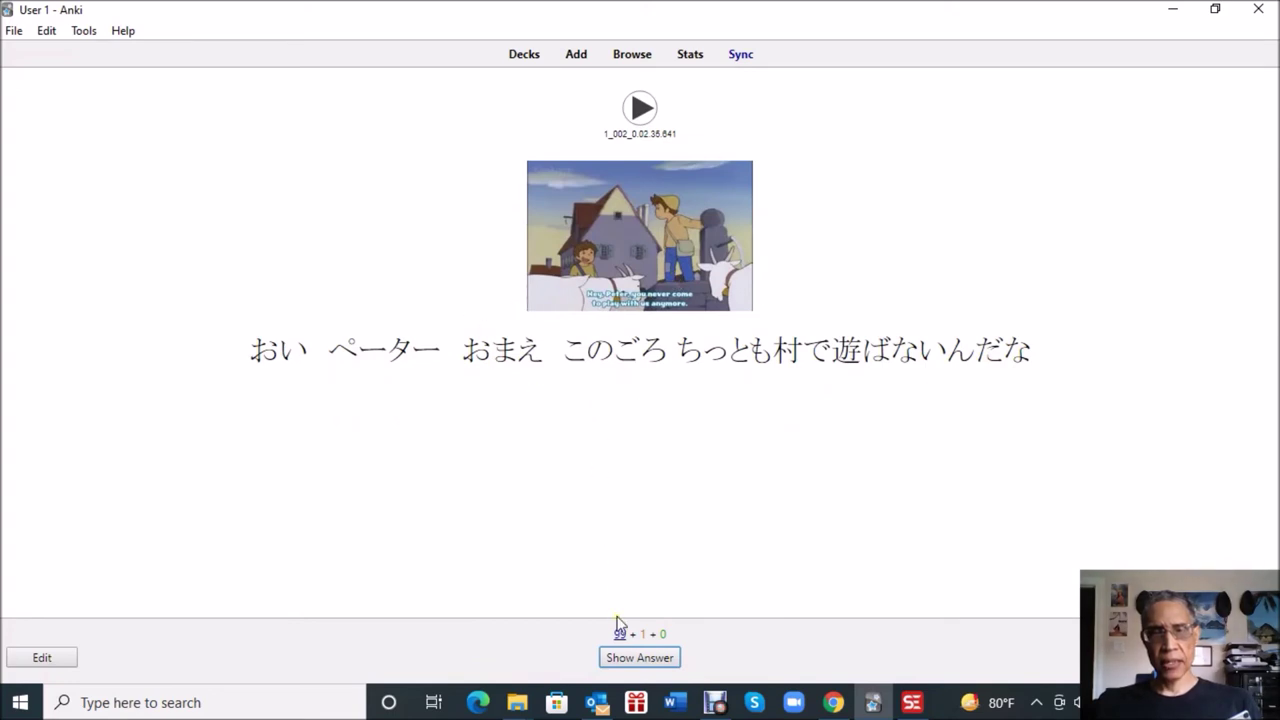
pyautogui.click(628, 659)
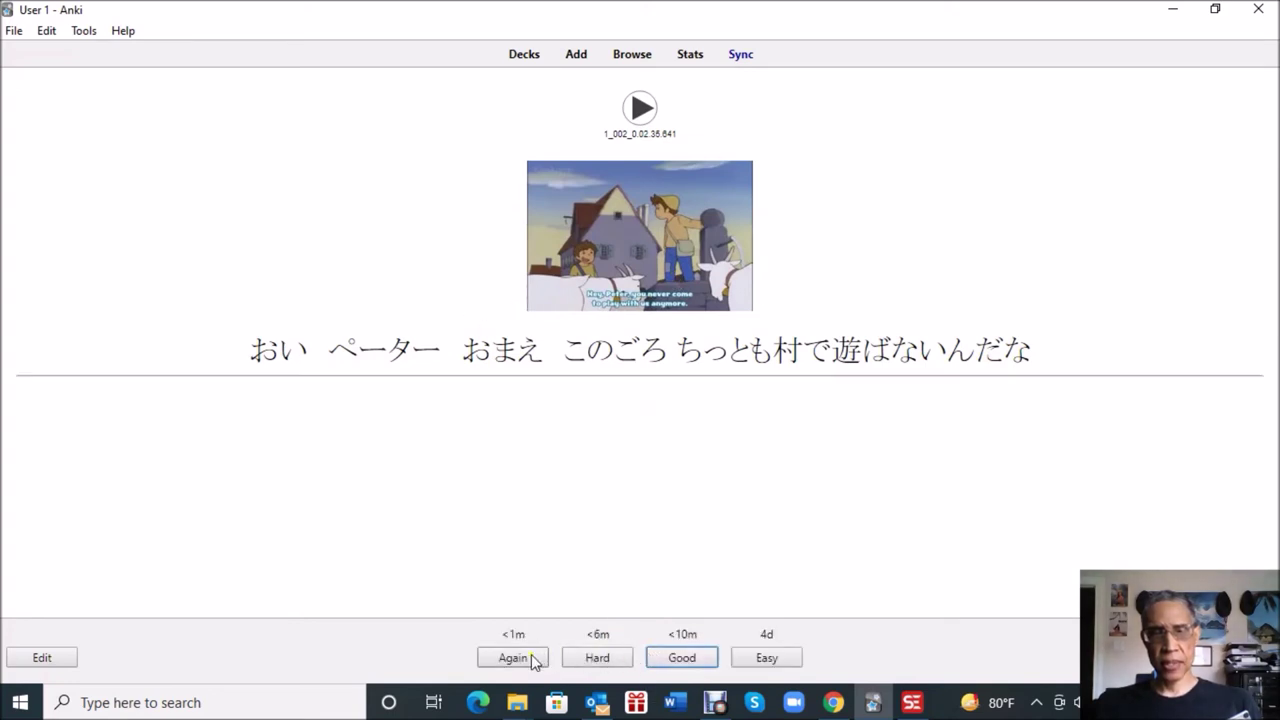
pyautogui.click(528, 657)
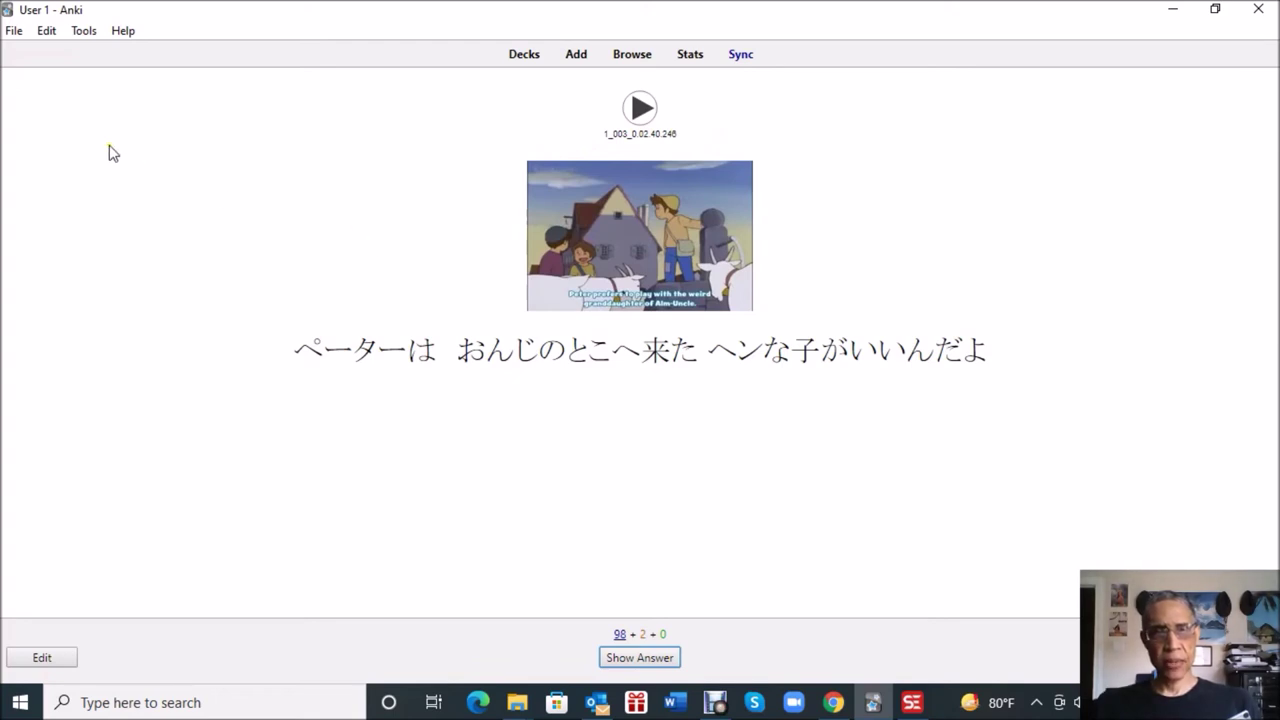
# Set up an export of the Heidi Episode 6 deck in the Anki Deck Package (*.apkg) format.
pyautogui.click(521, 56)
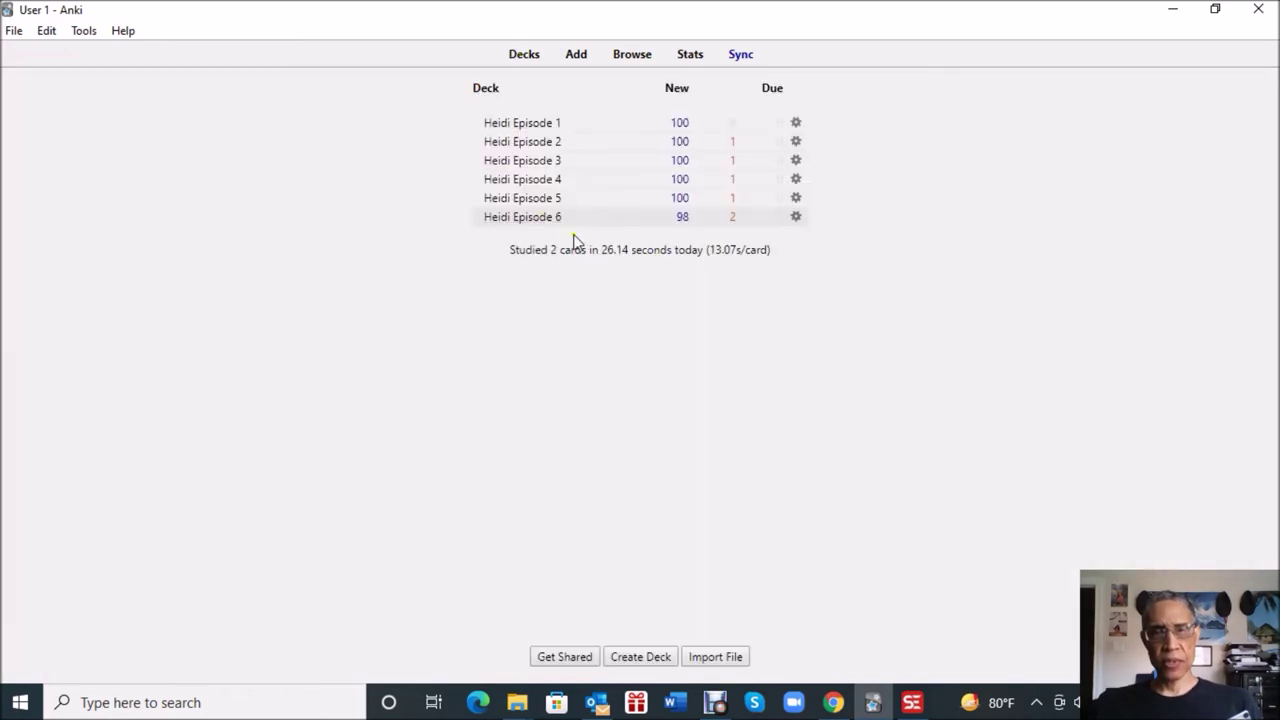
pyautogui.click(796, 217)
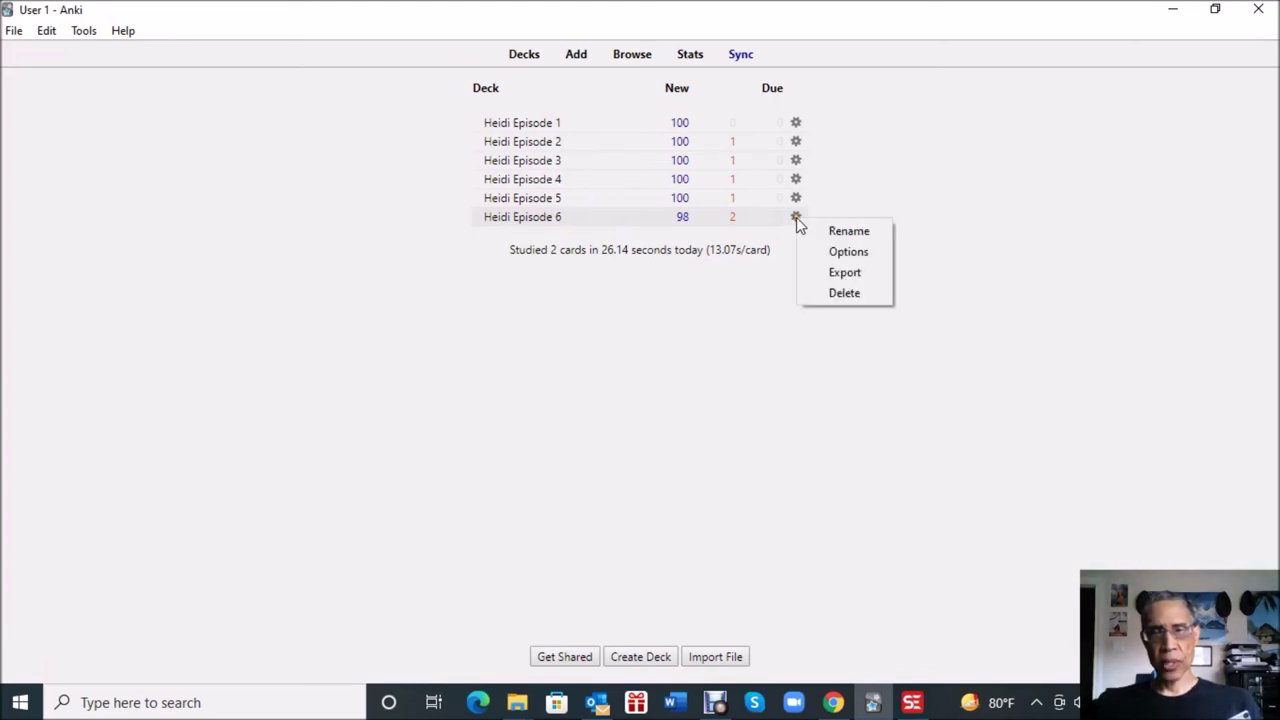
pyautogui.click(845, 271)
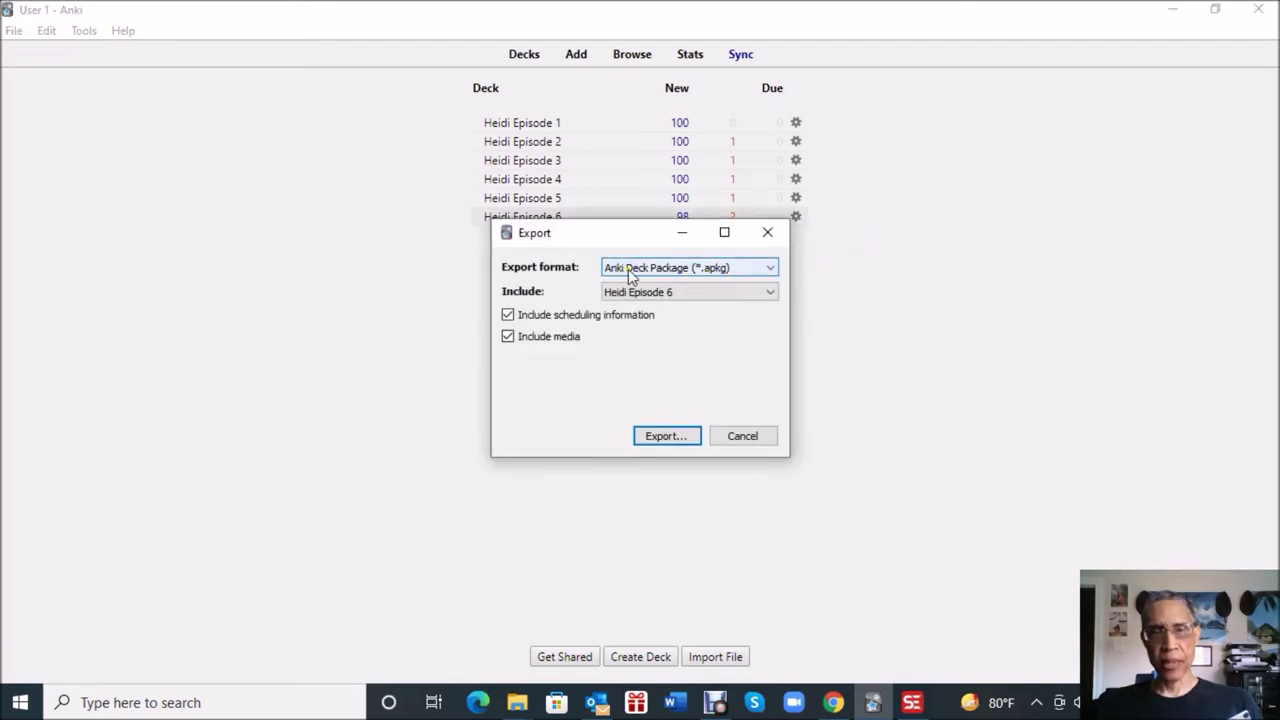
pyautogui.click(770, 267)
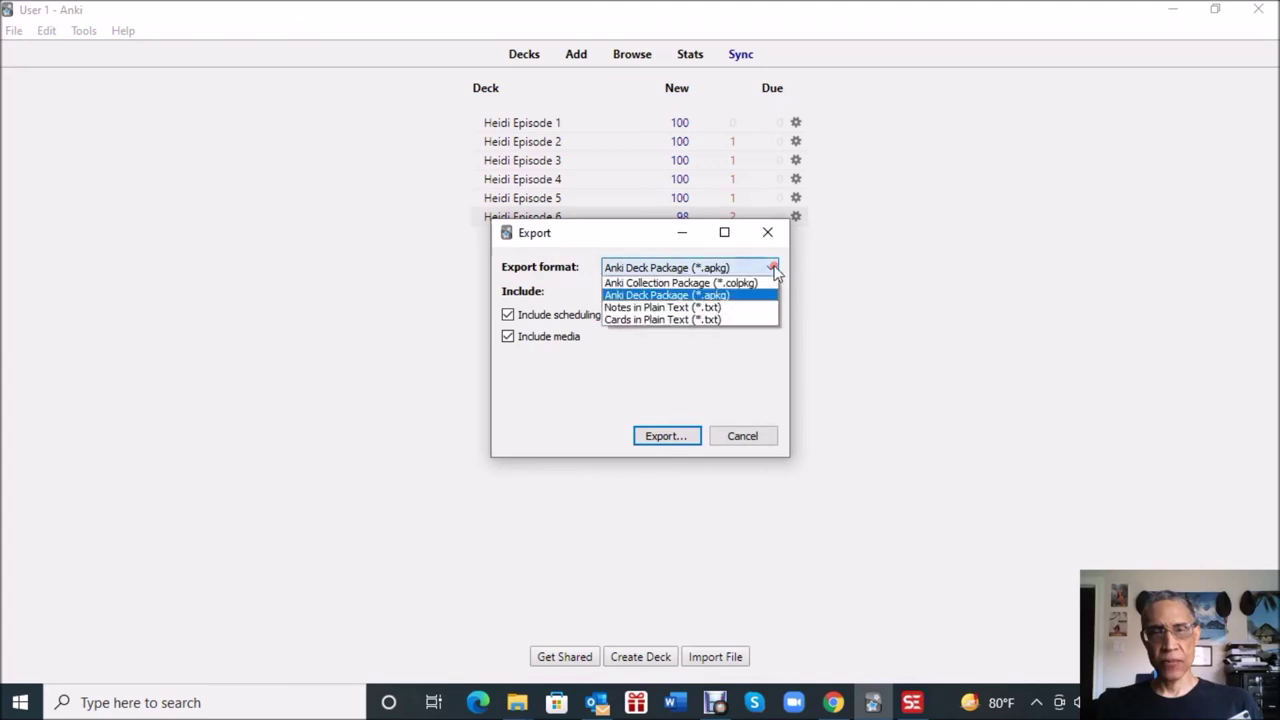
pyautogui.click(700, 295)
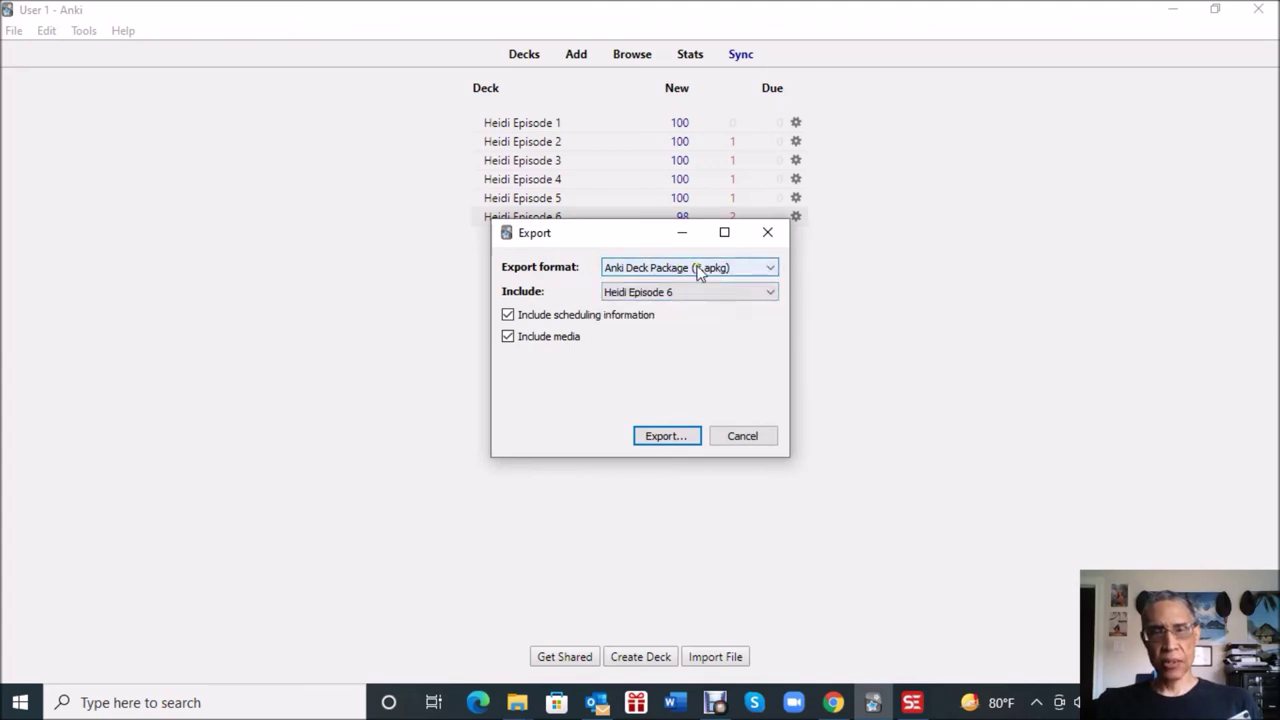
# Export the deck package as Heidi Episode 6 into the Japanese > Heidi > Heidi Episode 6 folder on the Desktop.
pyautogui.click(666, 437)
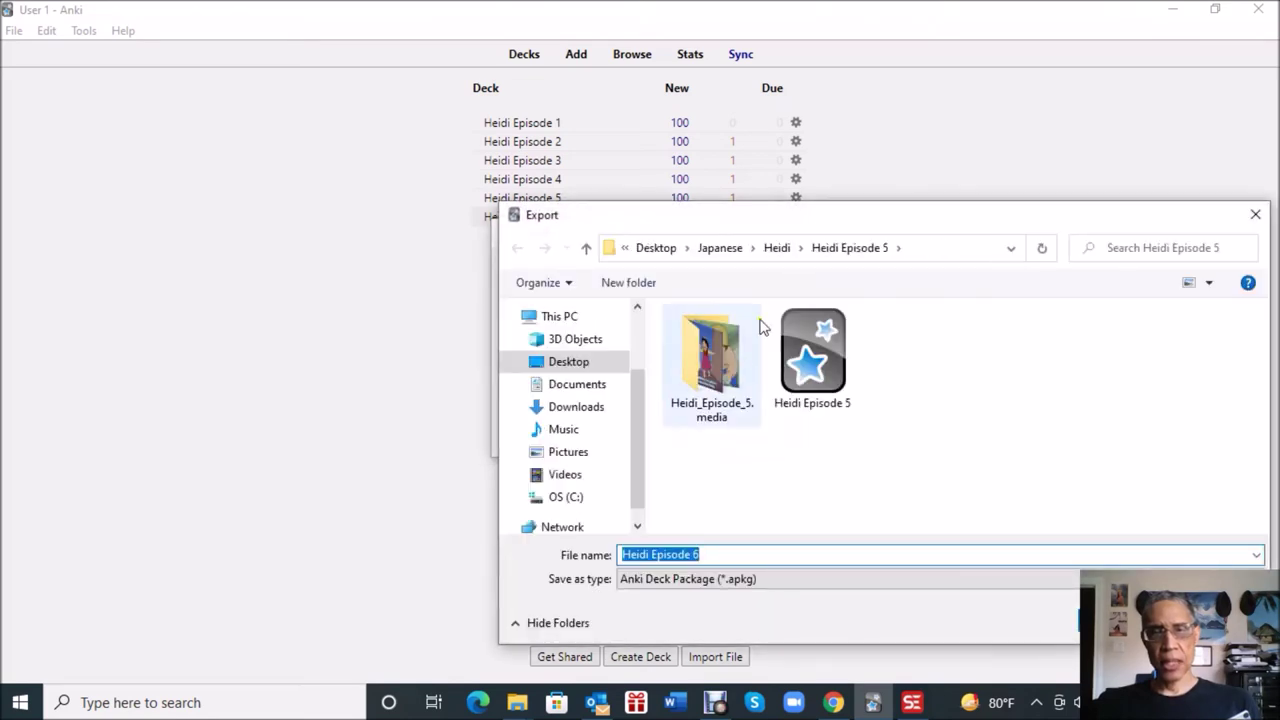
pyautogui.click(775, 248)
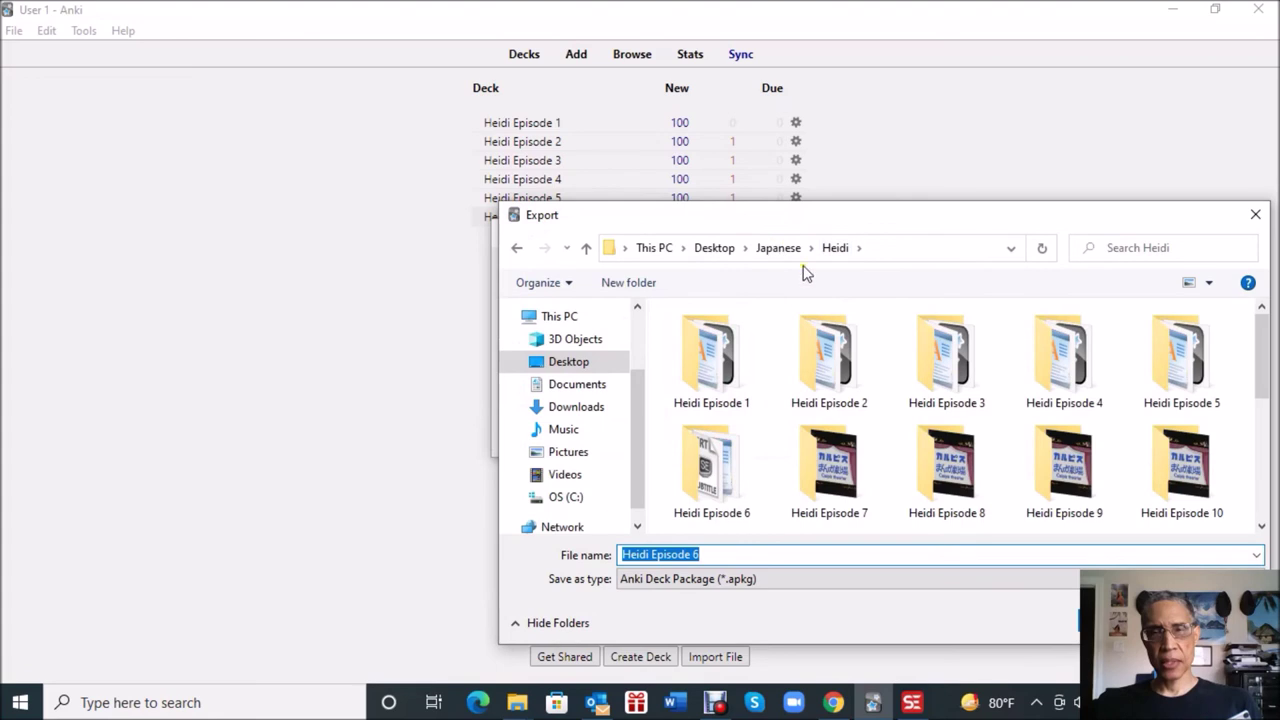
pyautogui.doubleClick(716, 470)
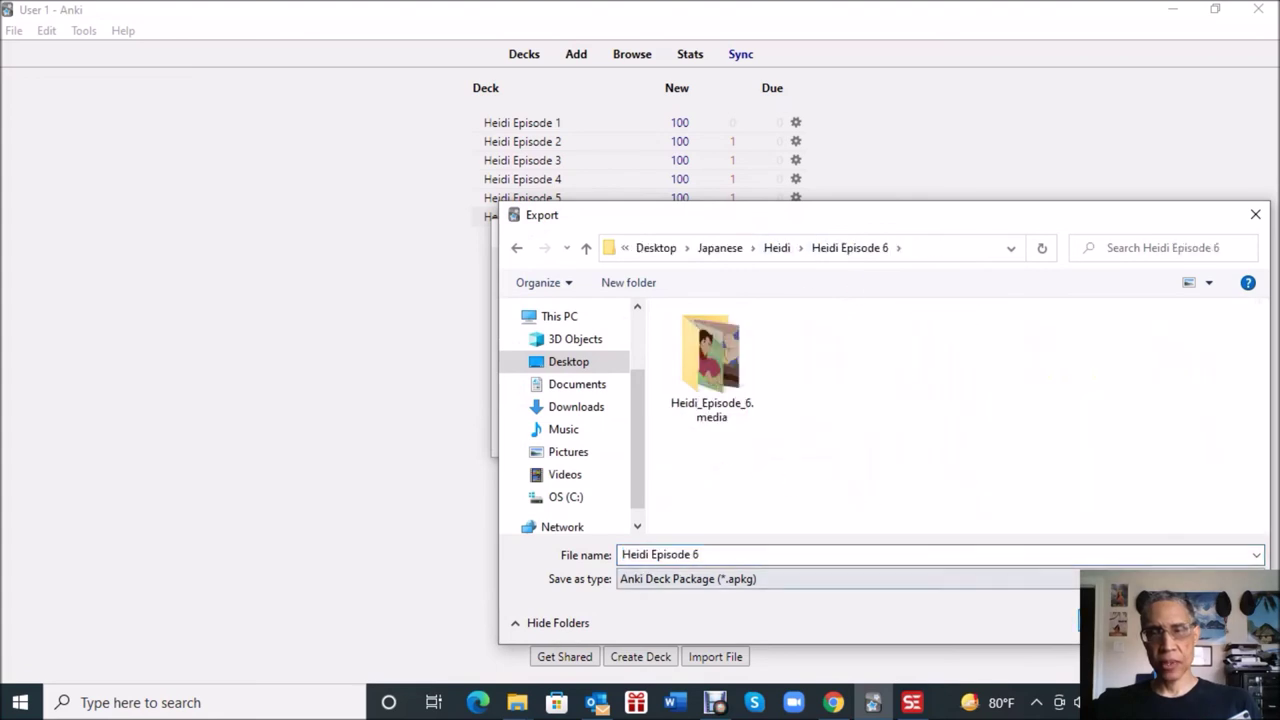
pyautogui.click(1115, 622)
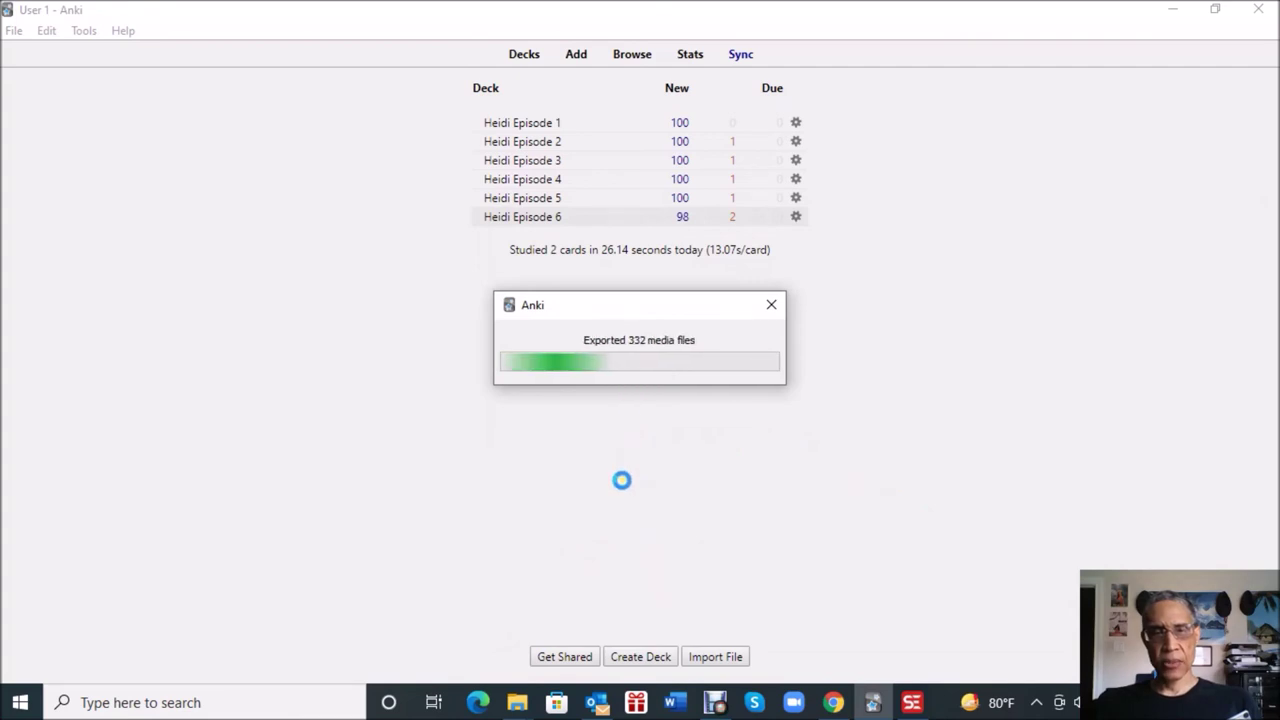
# Switch to File Explorer, open the Heidi Episode 6 folder, and start sending the exported Anki deck package by email.
pyautogui.click(516, 702)
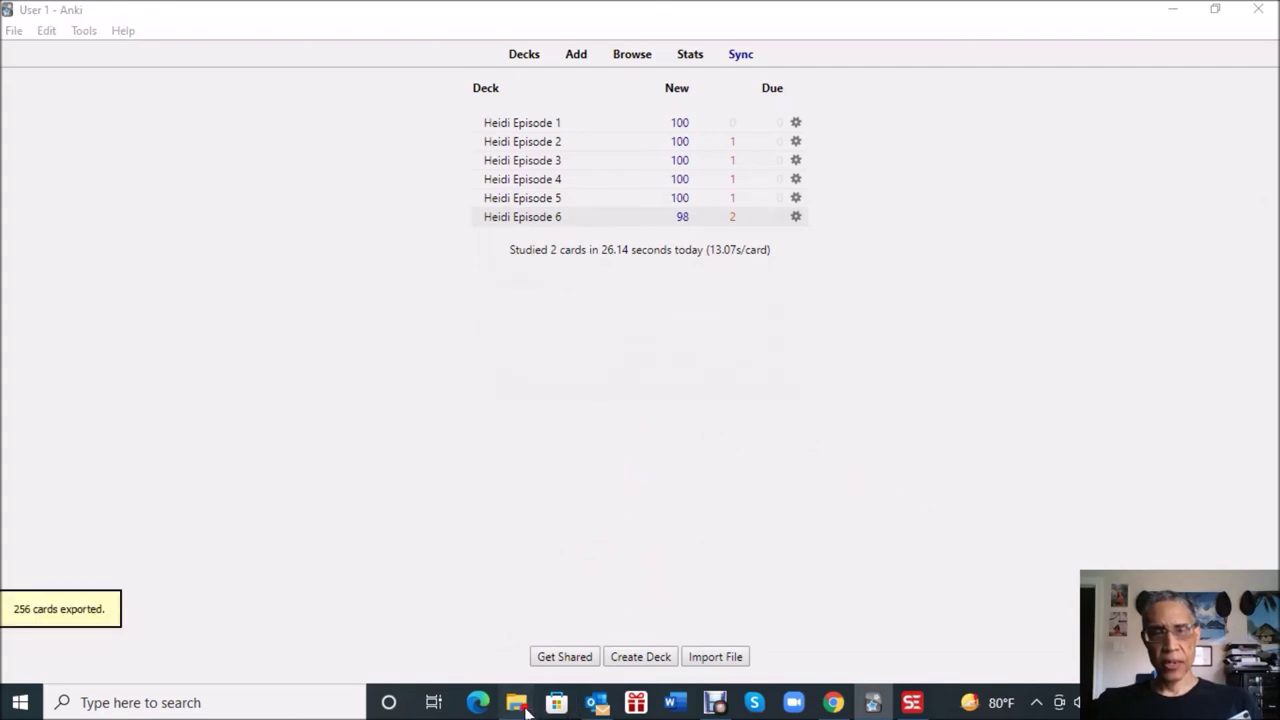
pyautogui.click(686, 614)
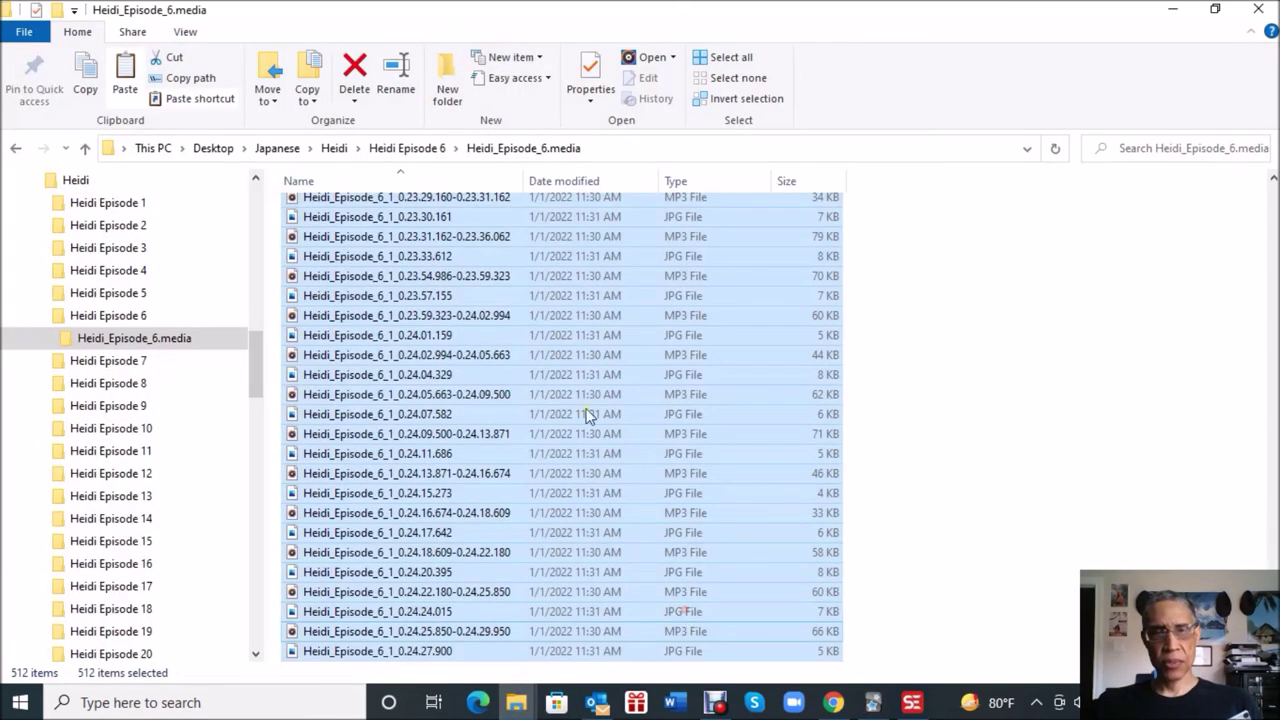
pyautogui.click(408, 146)
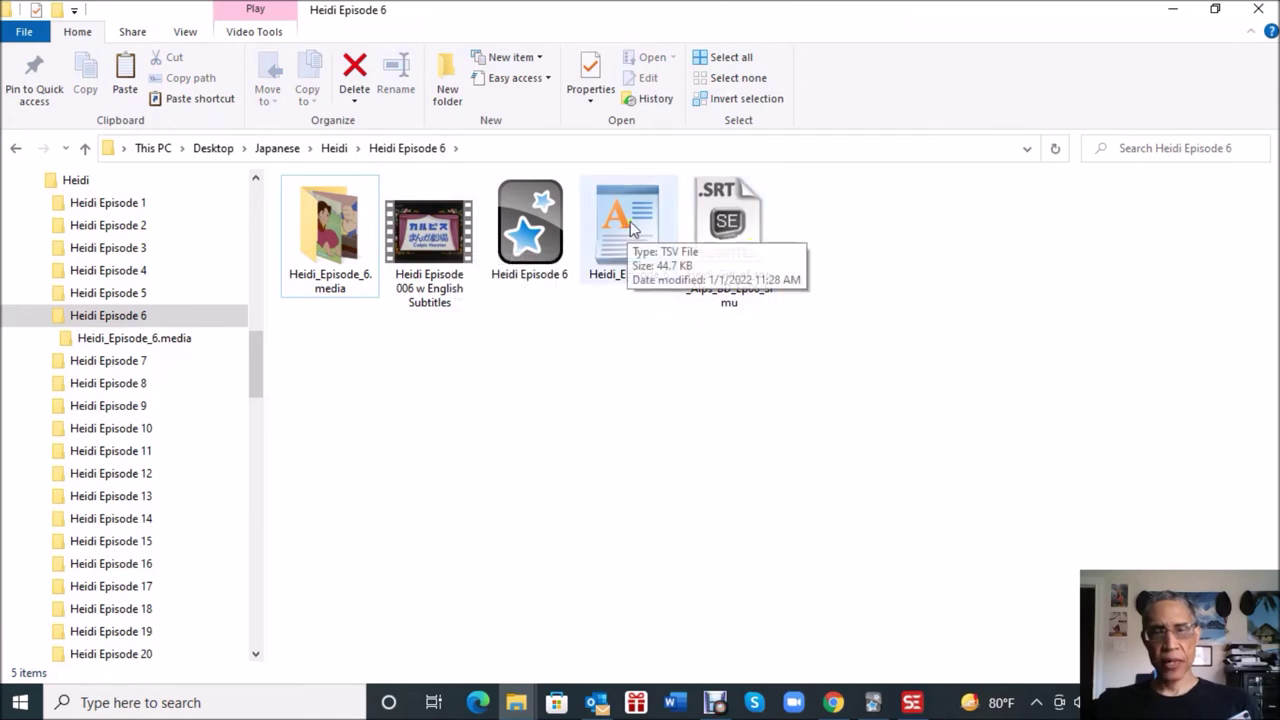
pyautogui.moveTo(628, 233)
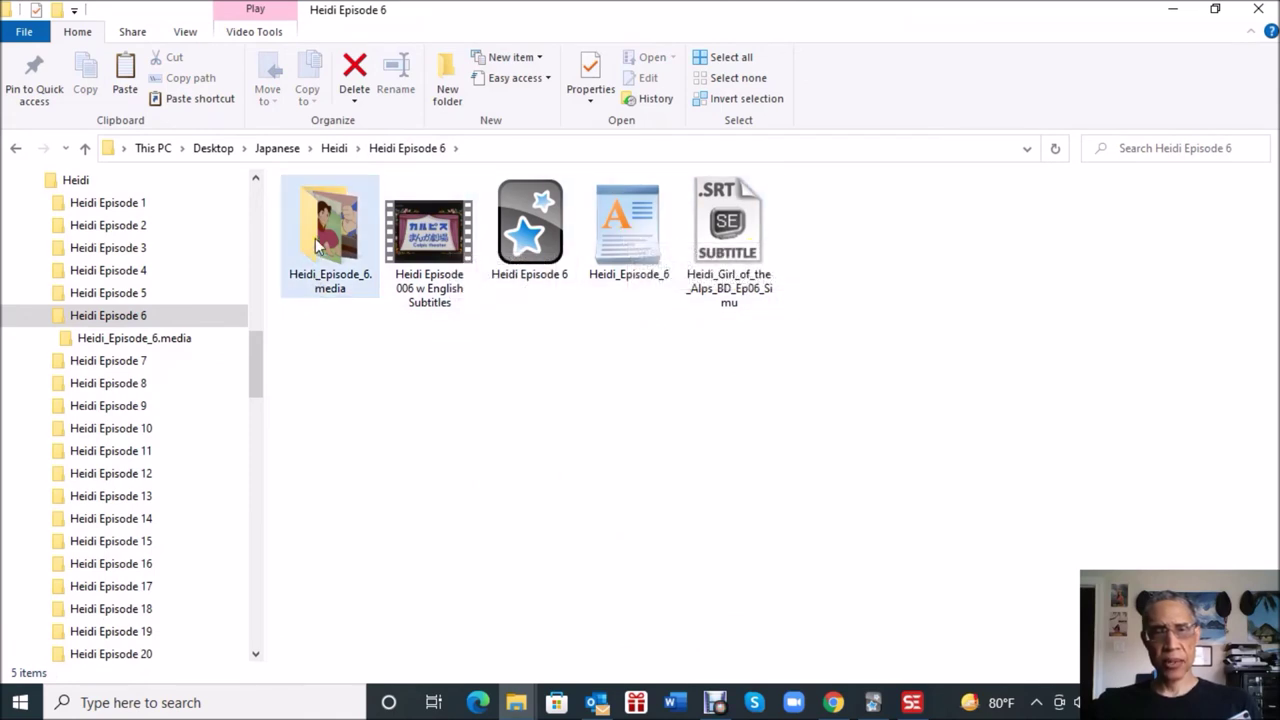
pyautogui.moveTo(340, 235)
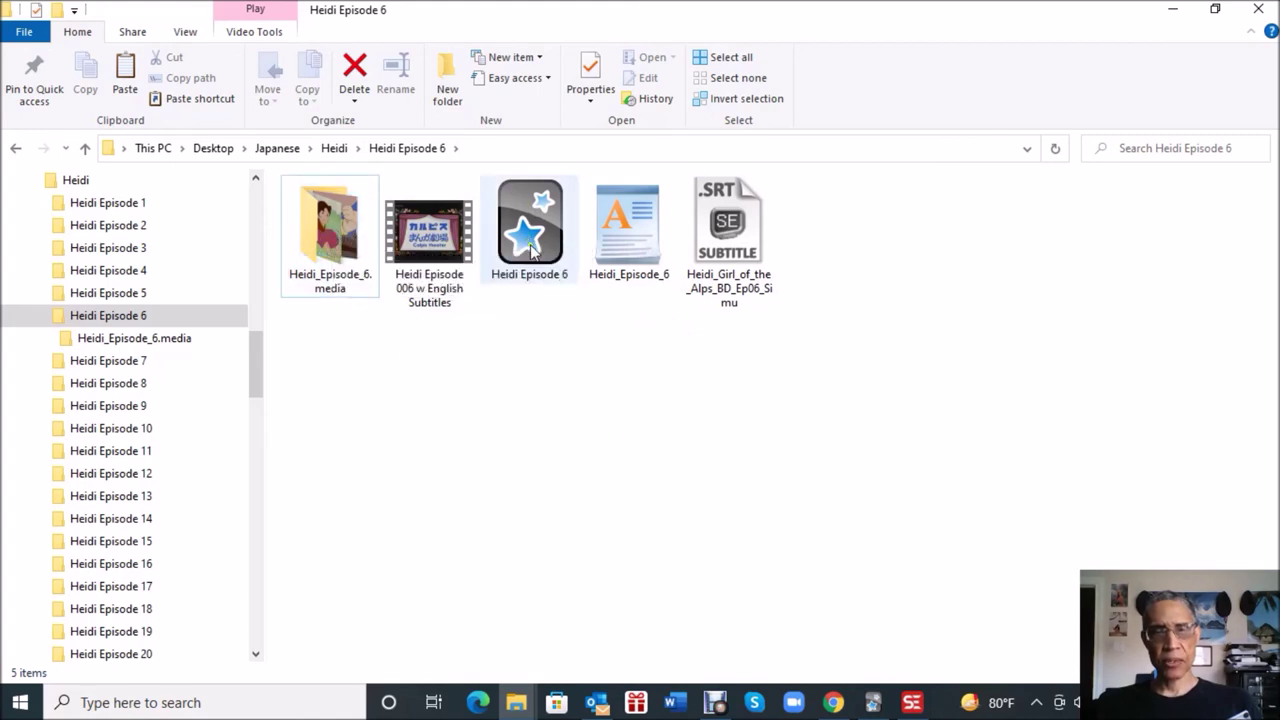
pyautogui.moveTo(531, 243)
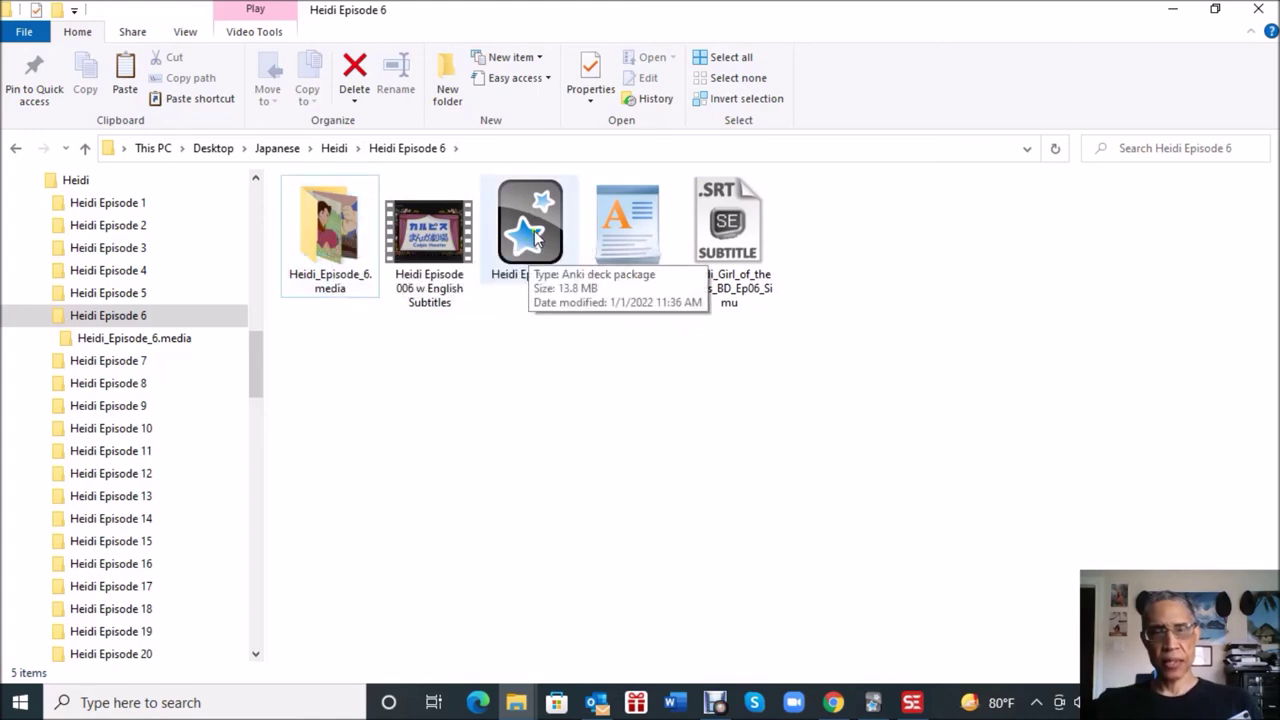
pyautogui.click(534, 230)
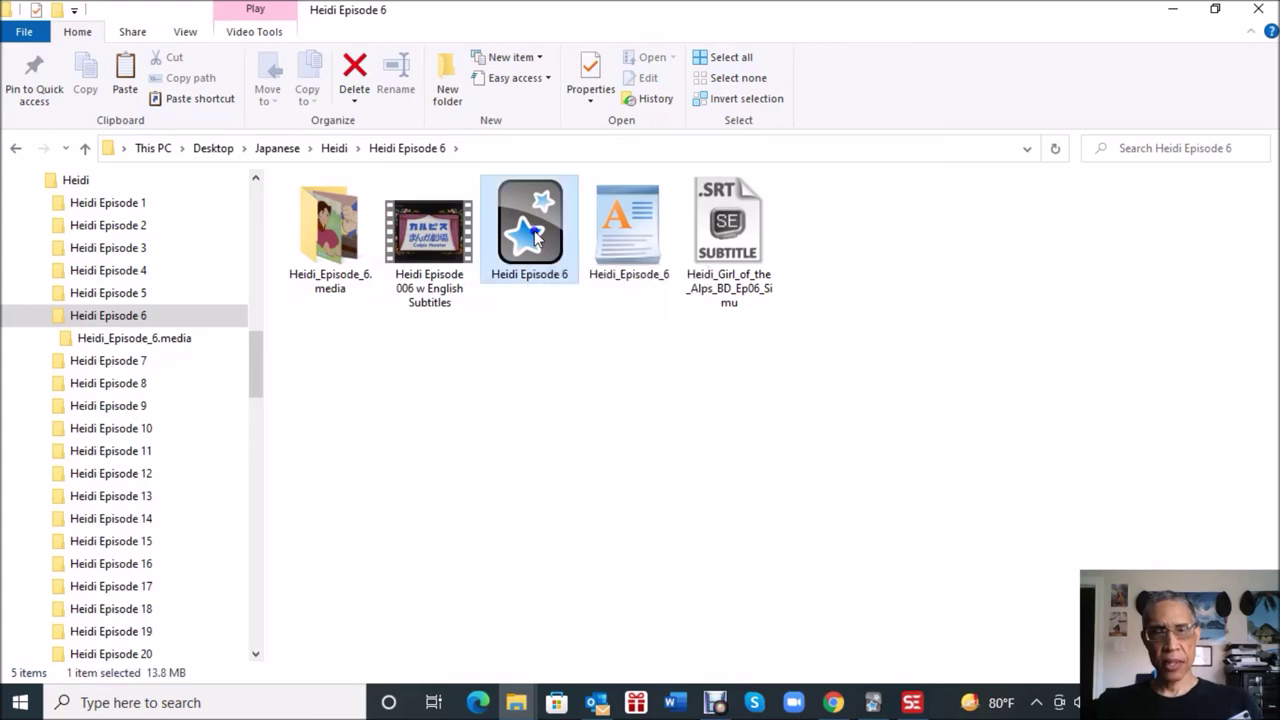
pyautogui.rightClick(534, 230)
pyautogui.click(588, 572)
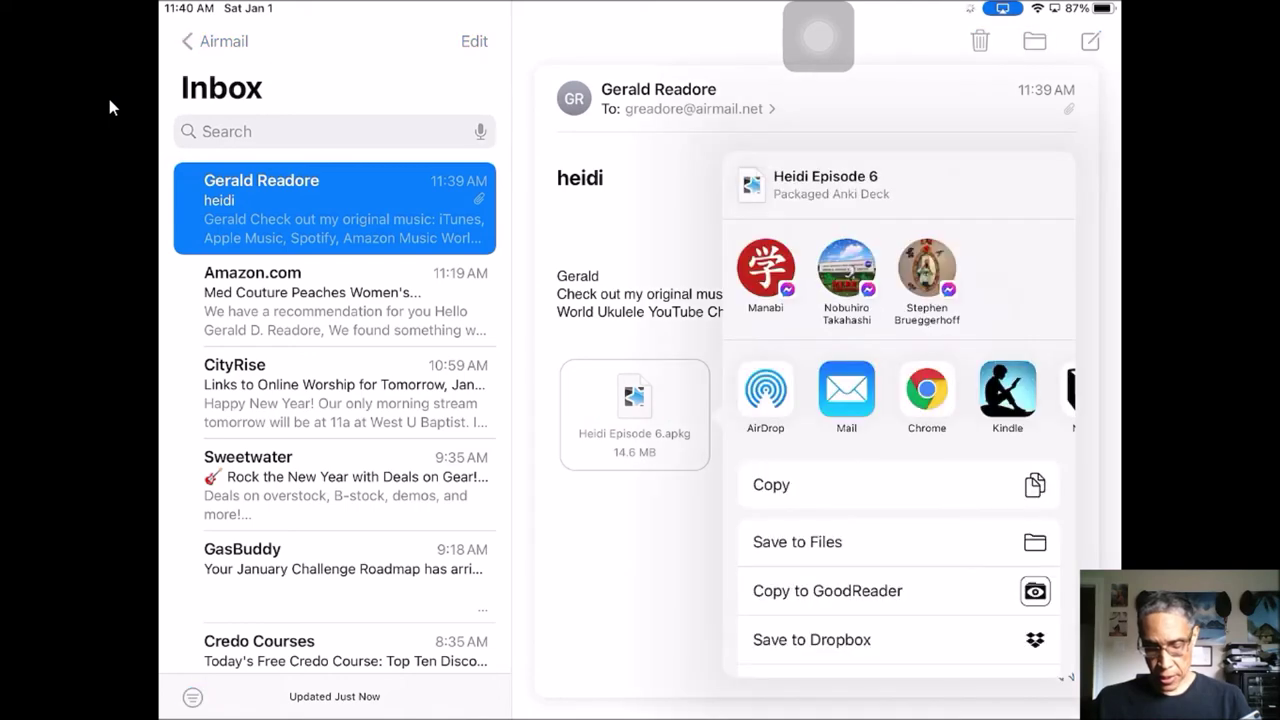
# On the iPad, share the email attachment Heidi Episode 6.apkg to the Anki app, import it, and dismiss the import notice.
pyautogui.hscroll(5, 900, 395)
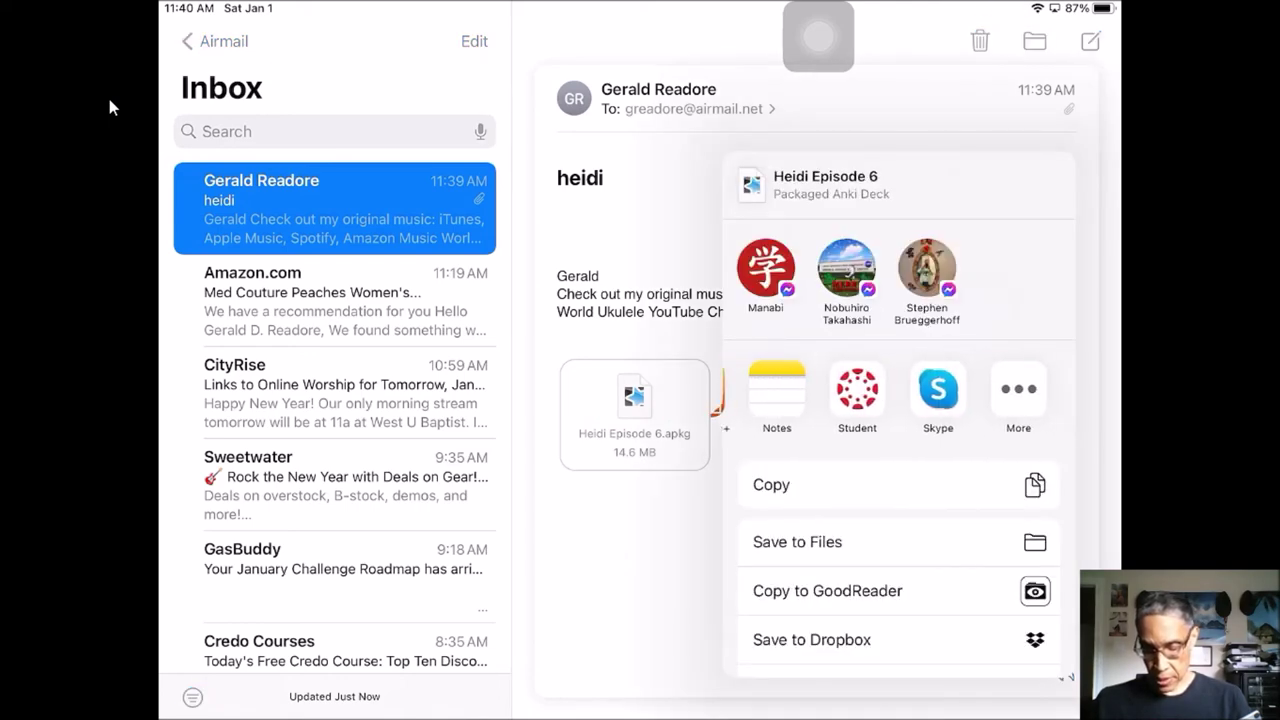
pyautogui.click(1031, 390)
pyautogui.scroll(-5, 640, 450)
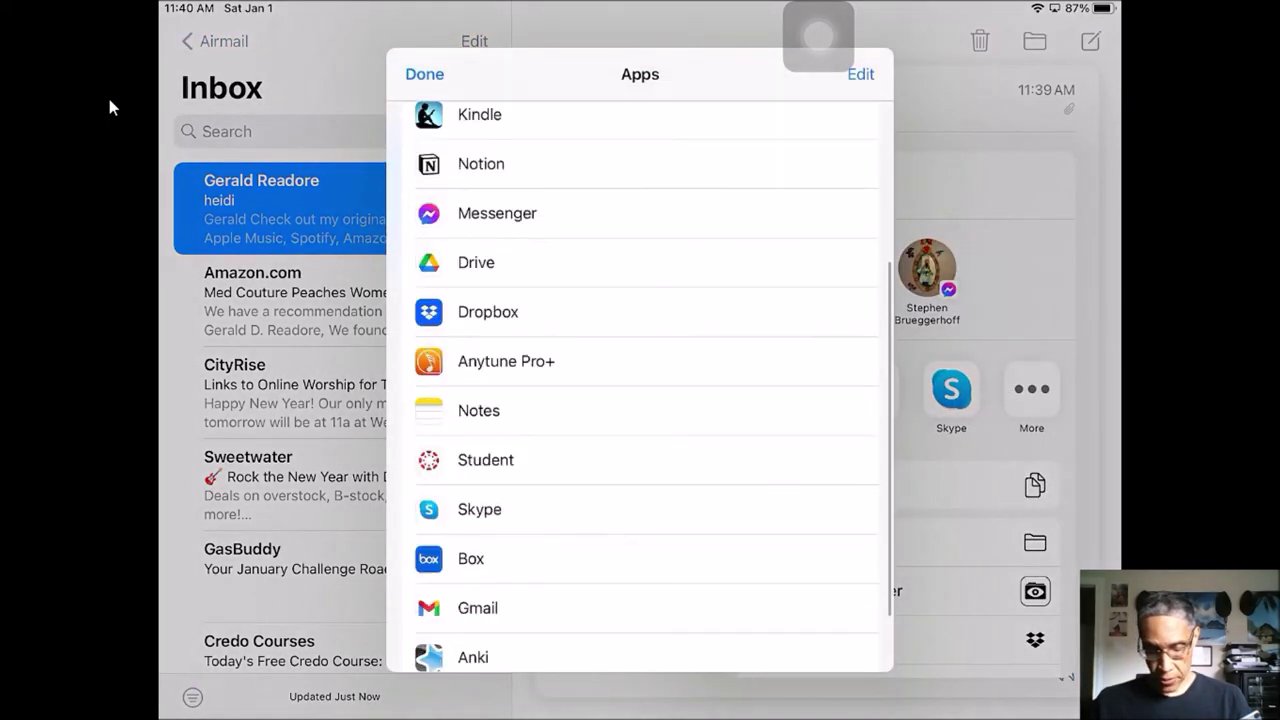
pyautogui.click(473, 562)
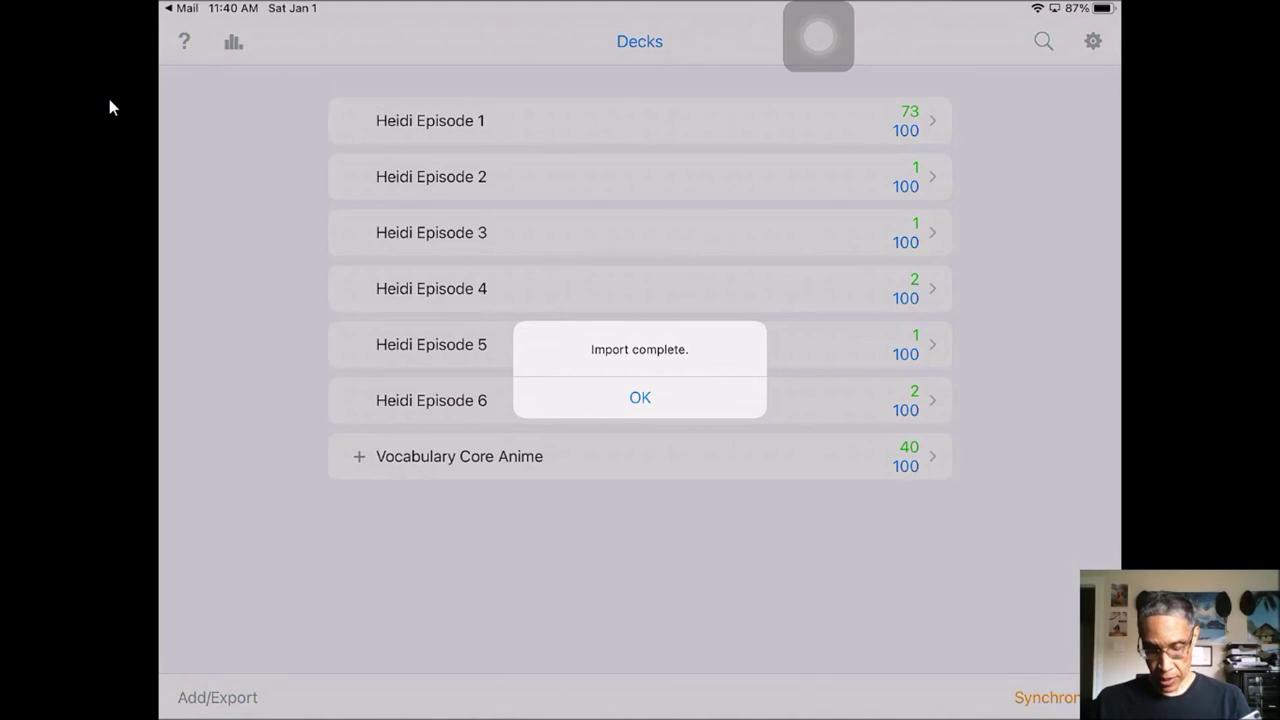
pyautogui.press('Return')
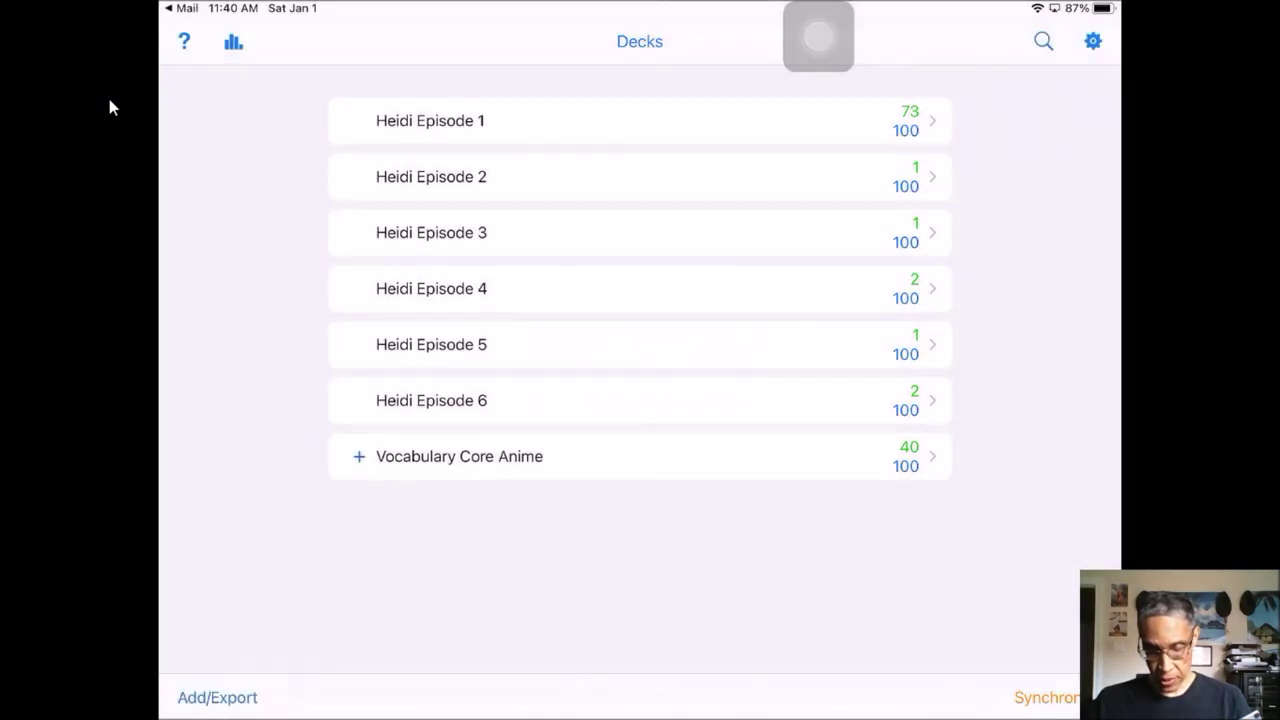
# Open the Heidi Episode 6 deck on the iPad, browse through its list of cards, and return to the study card.
pyautogui.click(500, 400)
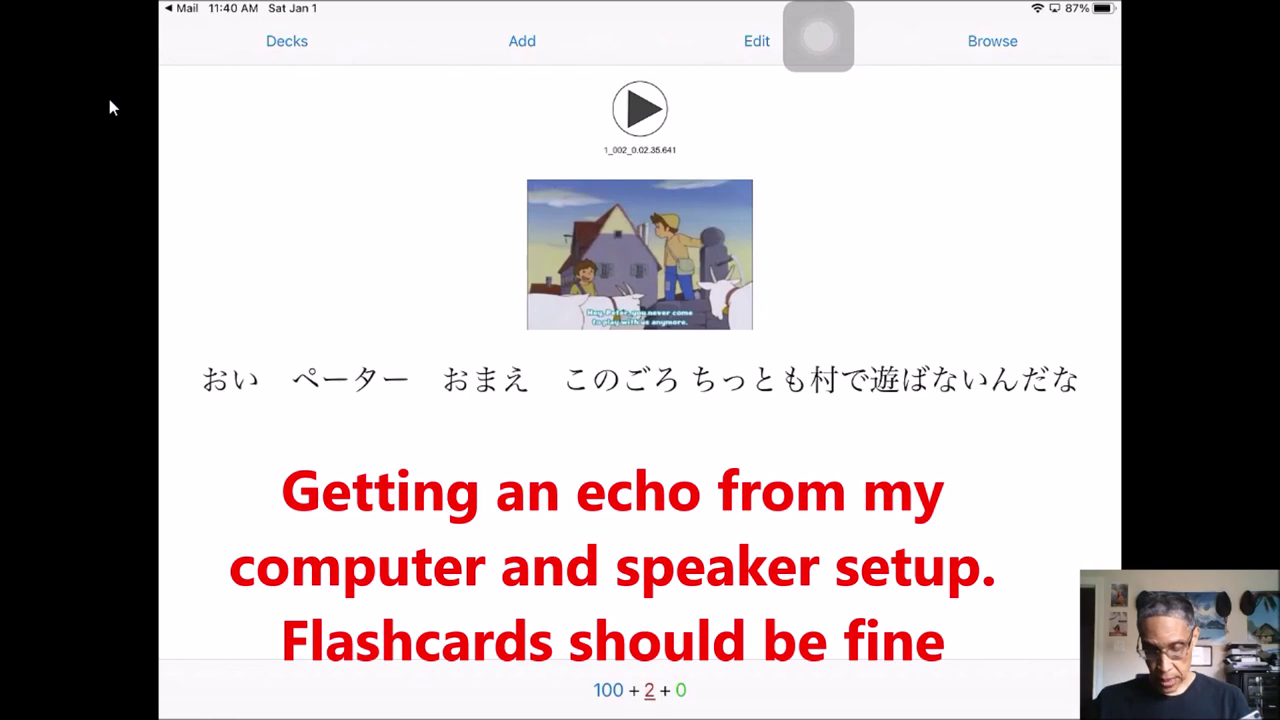
pyautogui.click(992, 41)
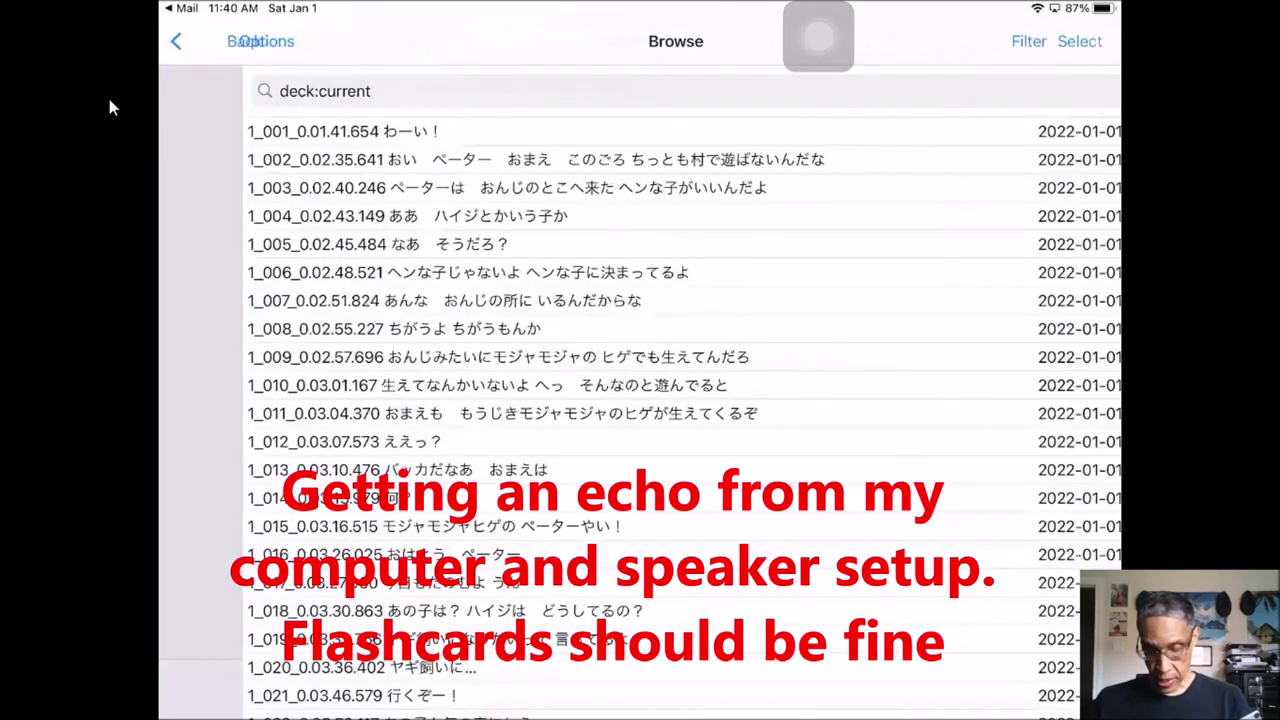
pyautogui.scroll(-10, 640, 400)
pyautogui.scroll(-20, 640, 400)
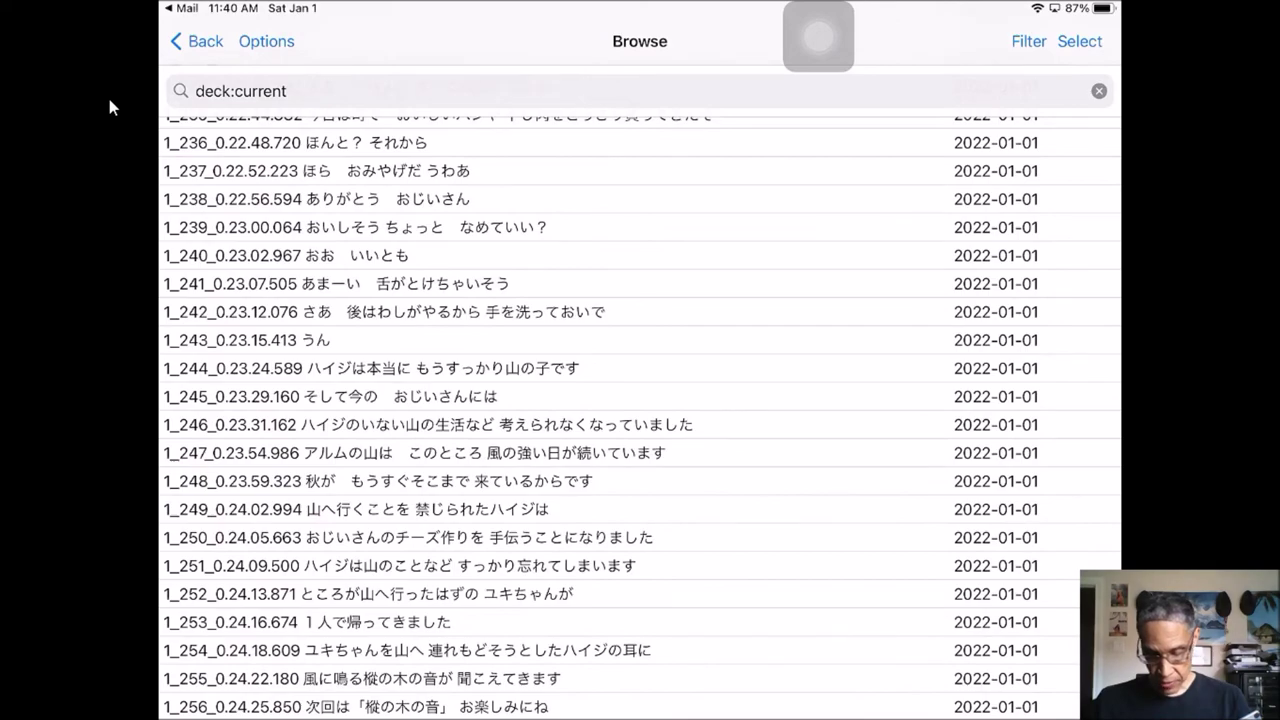
pyautogui.scroll(20, 640, 400)
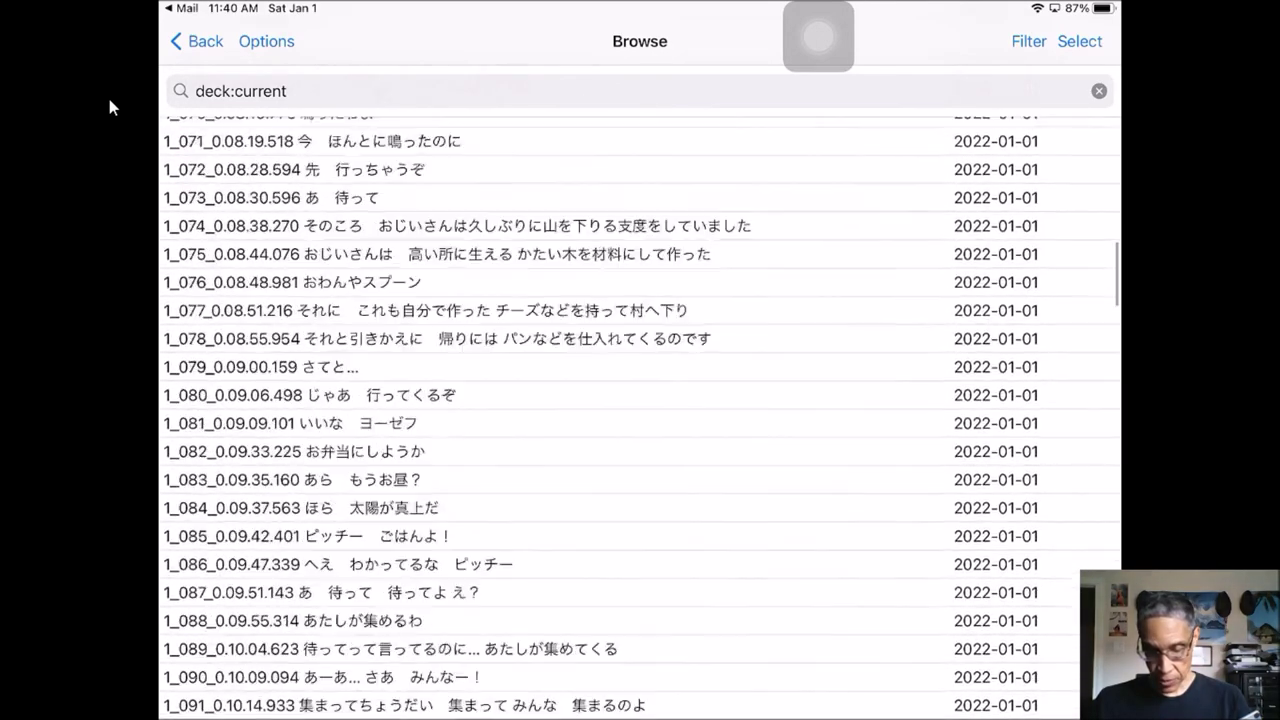
pyautogui.press('Escape')
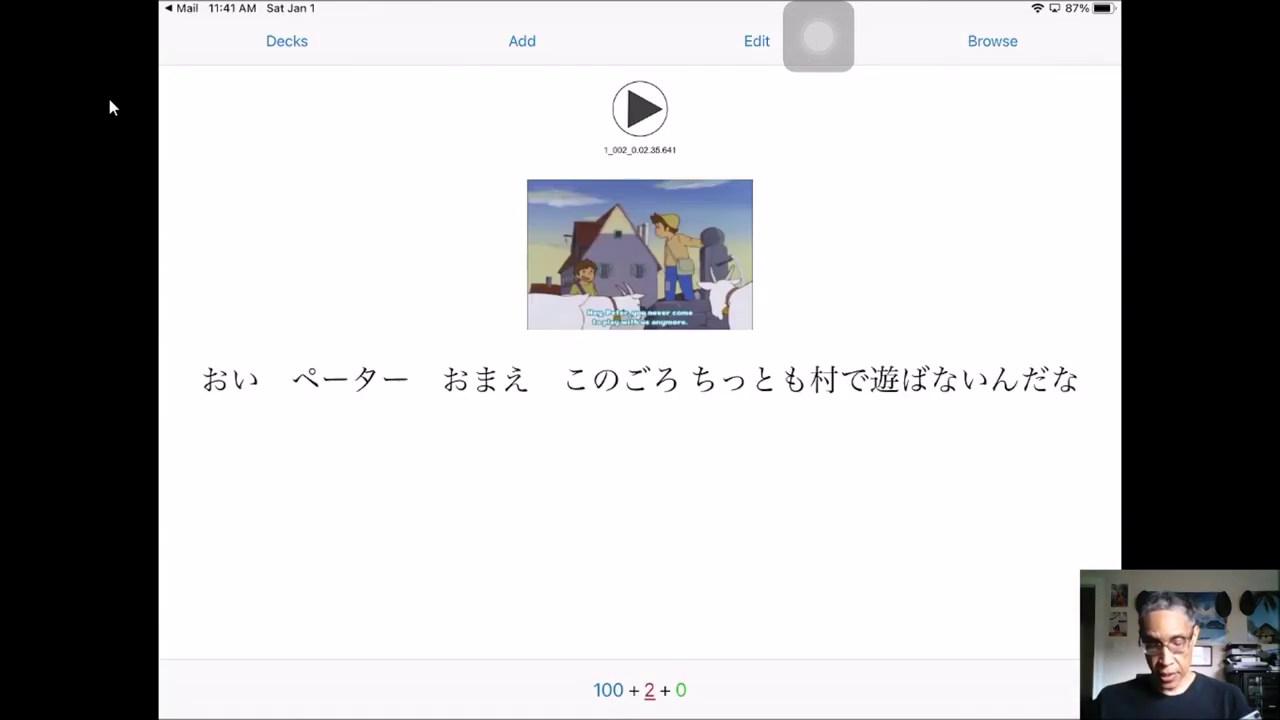